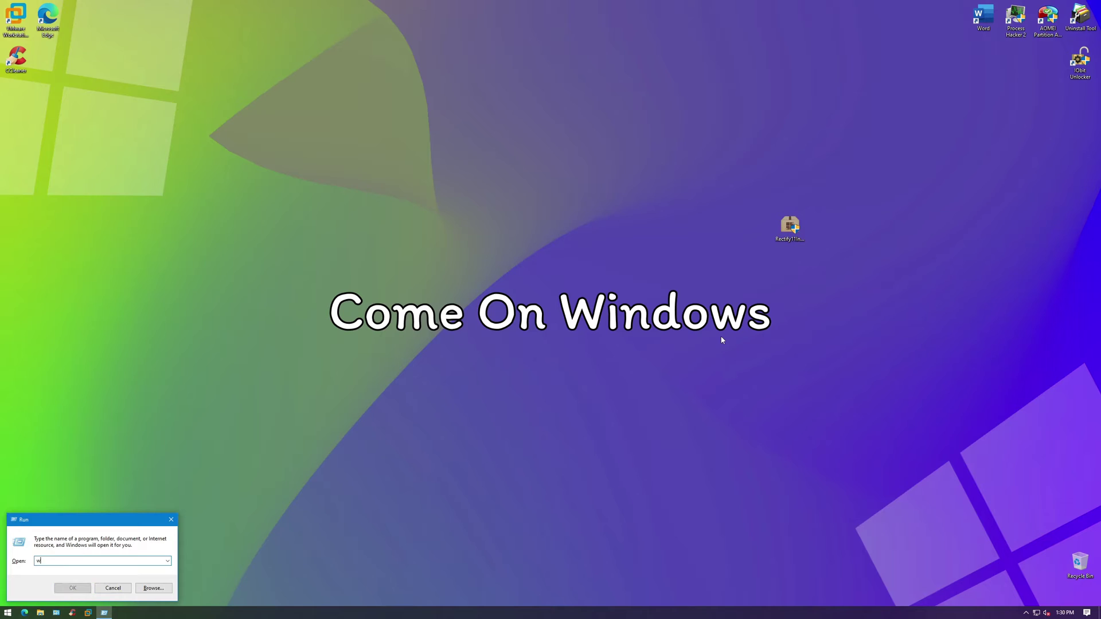
Run winver to check the Windows edition and build, and close the About Windows dialog
text(ver)
key(Return)
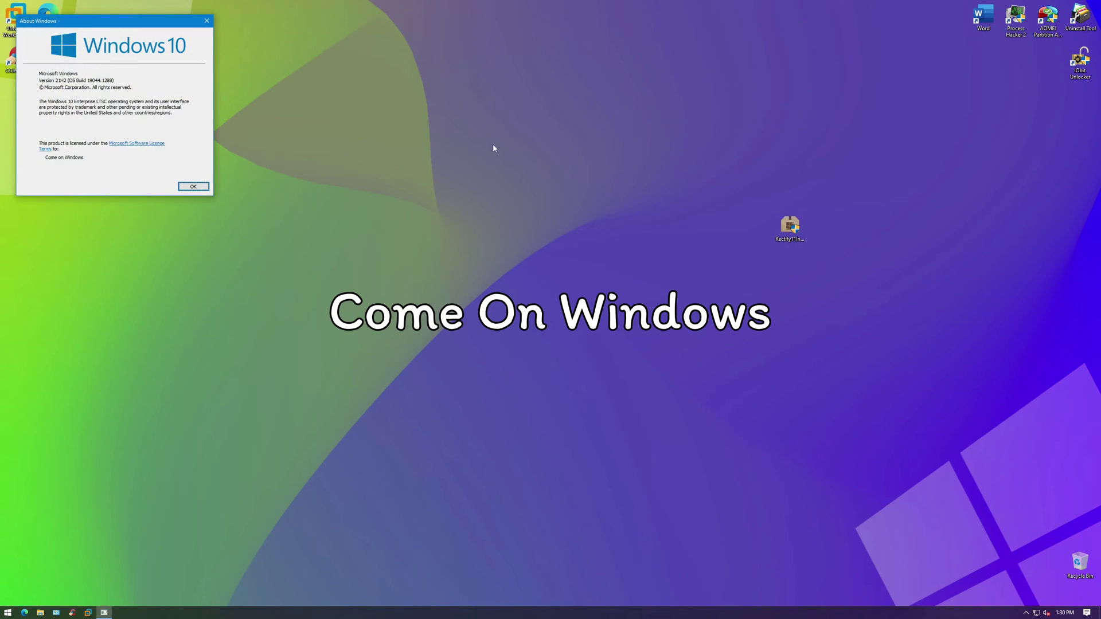
drag(115, 21, 401, 67)
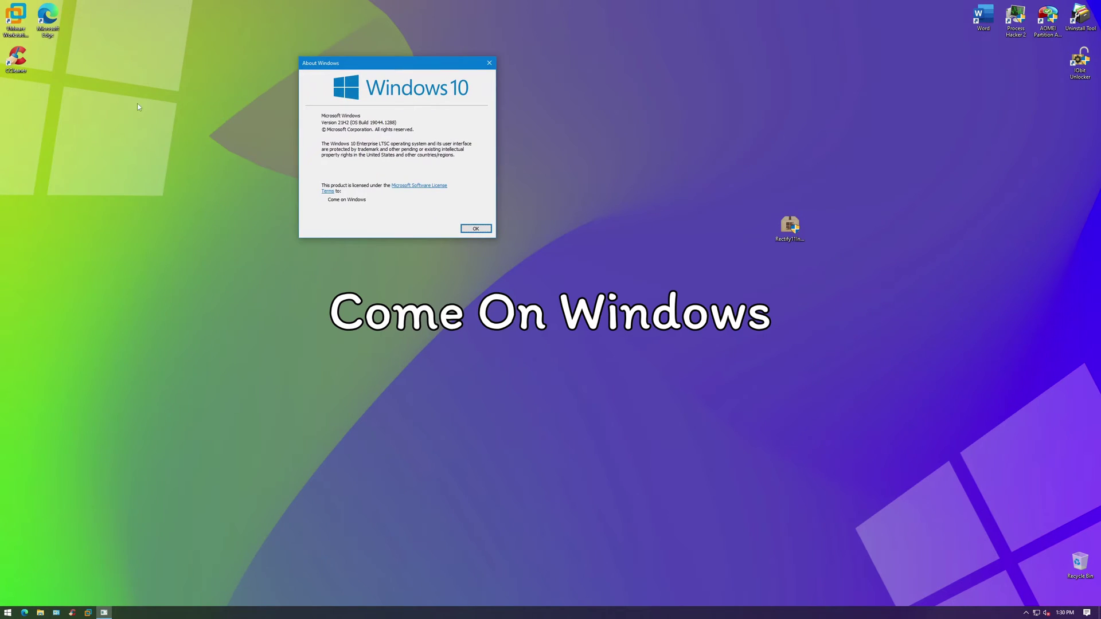
click(478, 232)
Examine the file version in the detailed properties of the Rectify11 installer on the desktop, and close its properties
right_click(789, 225)
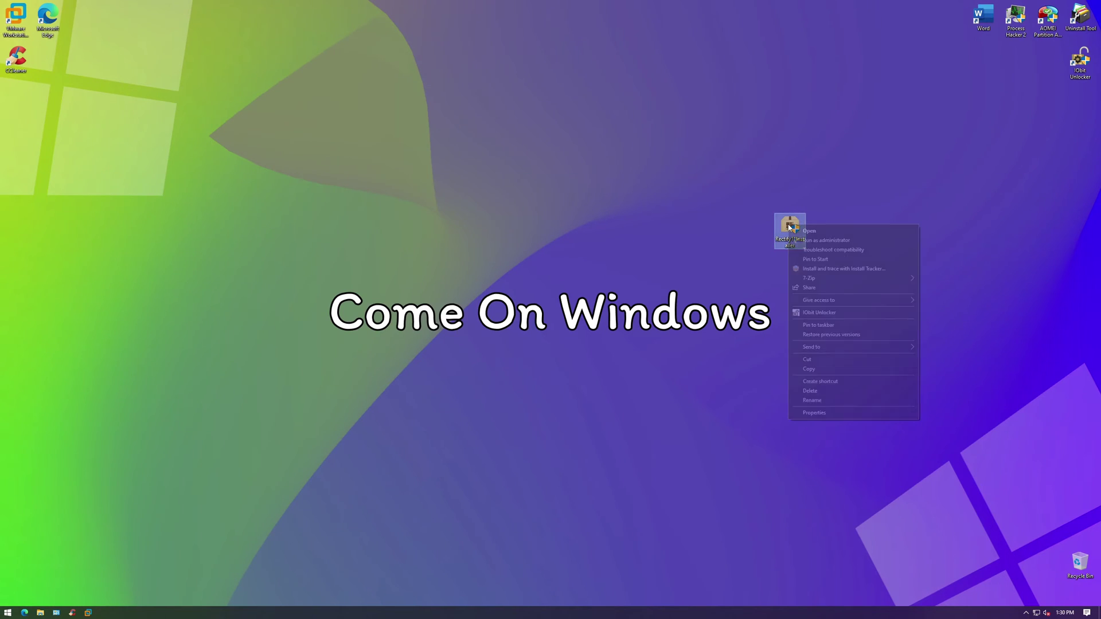
click(838, 413)
click(877, 245)
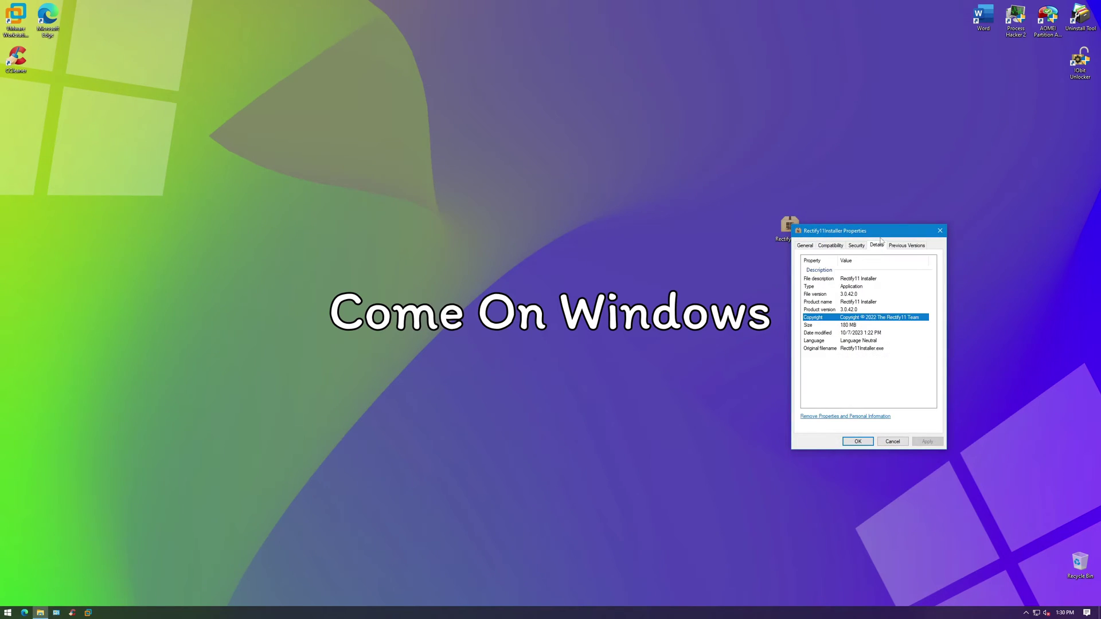
drag(881, 231, 516, 227)
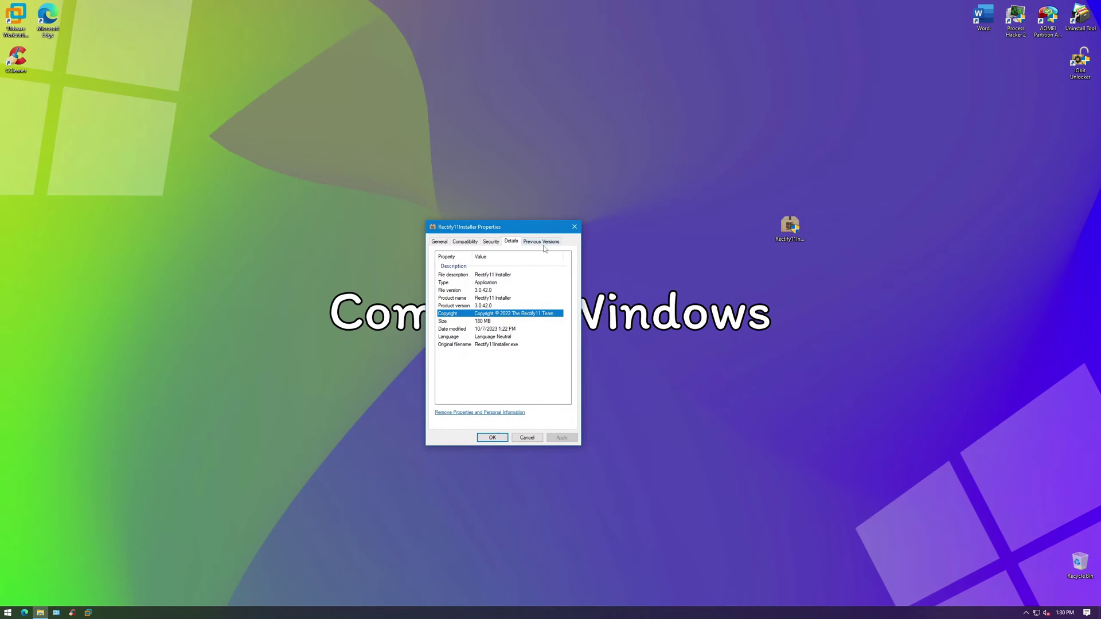
click(481, 291)
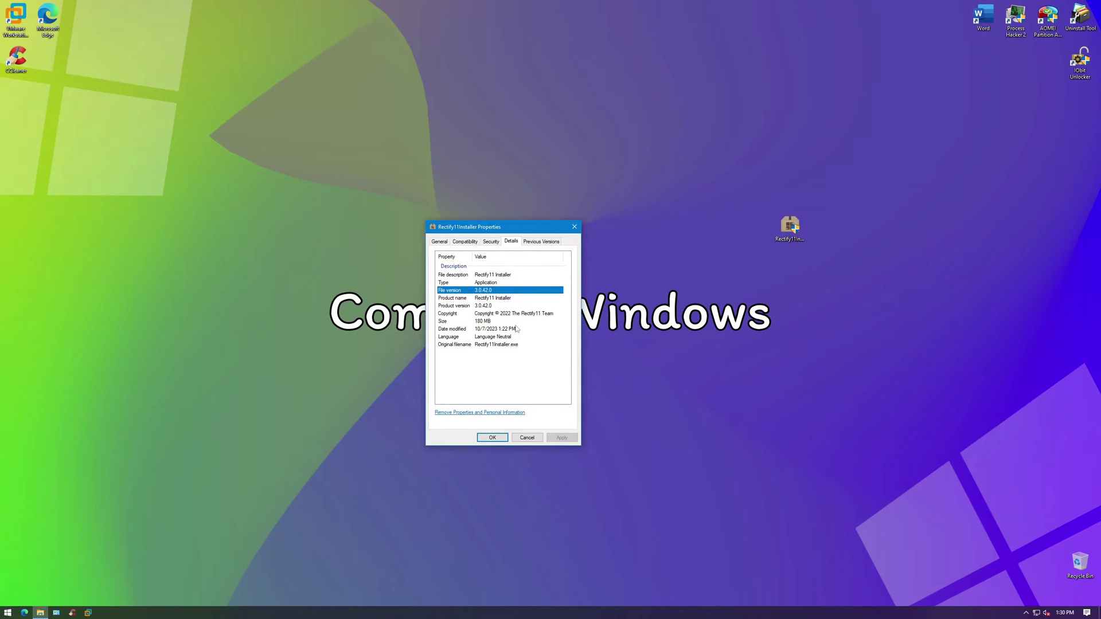
click(495, 438)
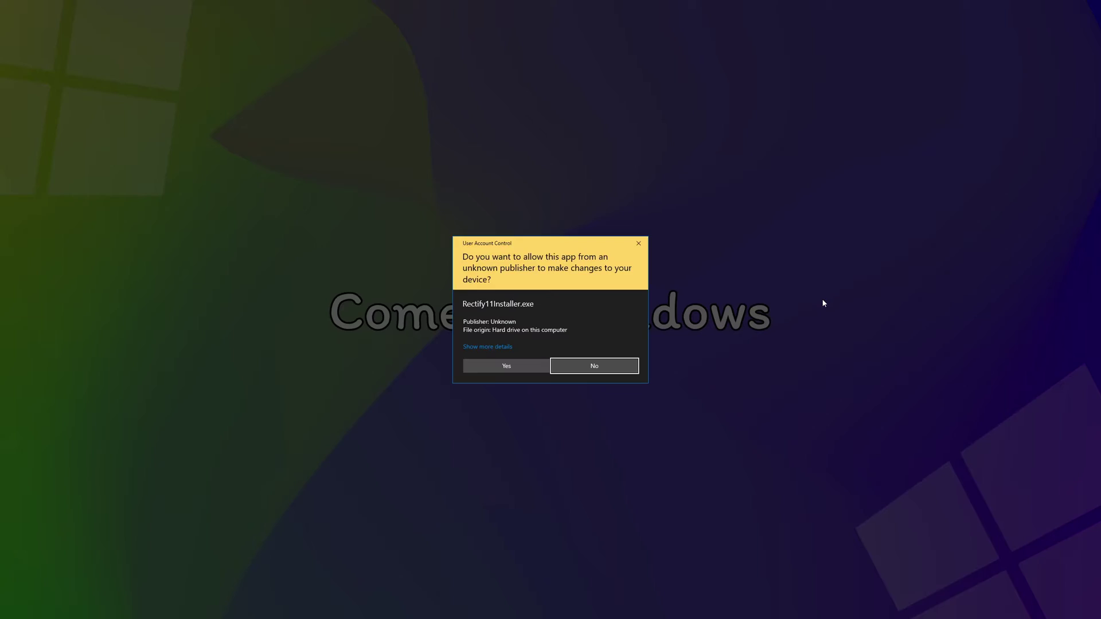
Allow Rectify11Installer.exe to make changes to the device and run it anyway despite the compatibility warning
key(Left)
key(Return)
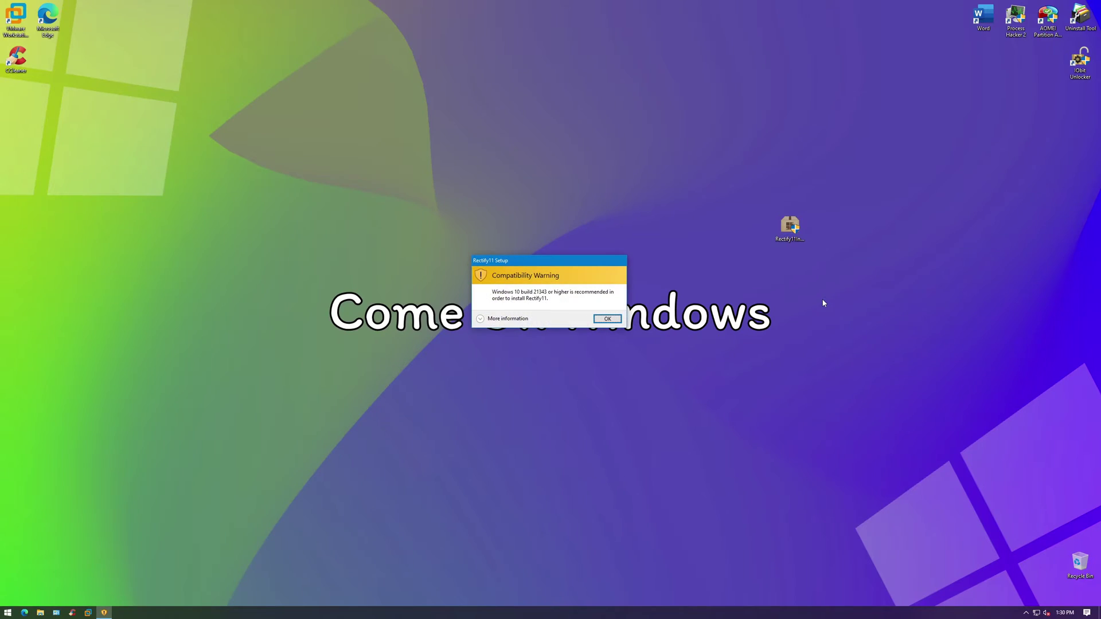
click(531, 319)
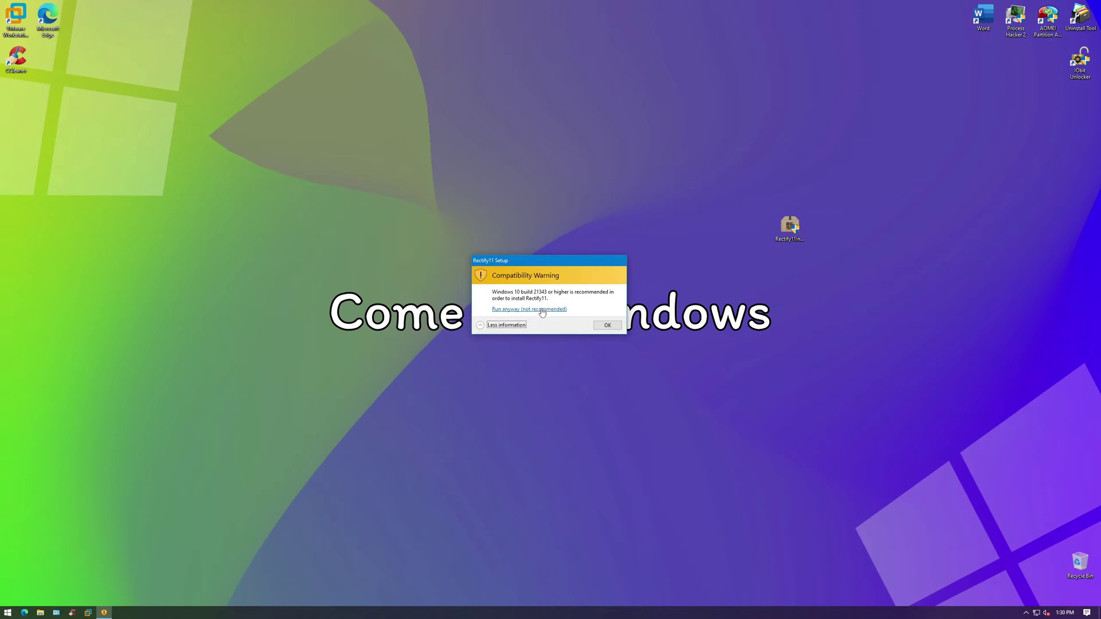
click(542, 310)
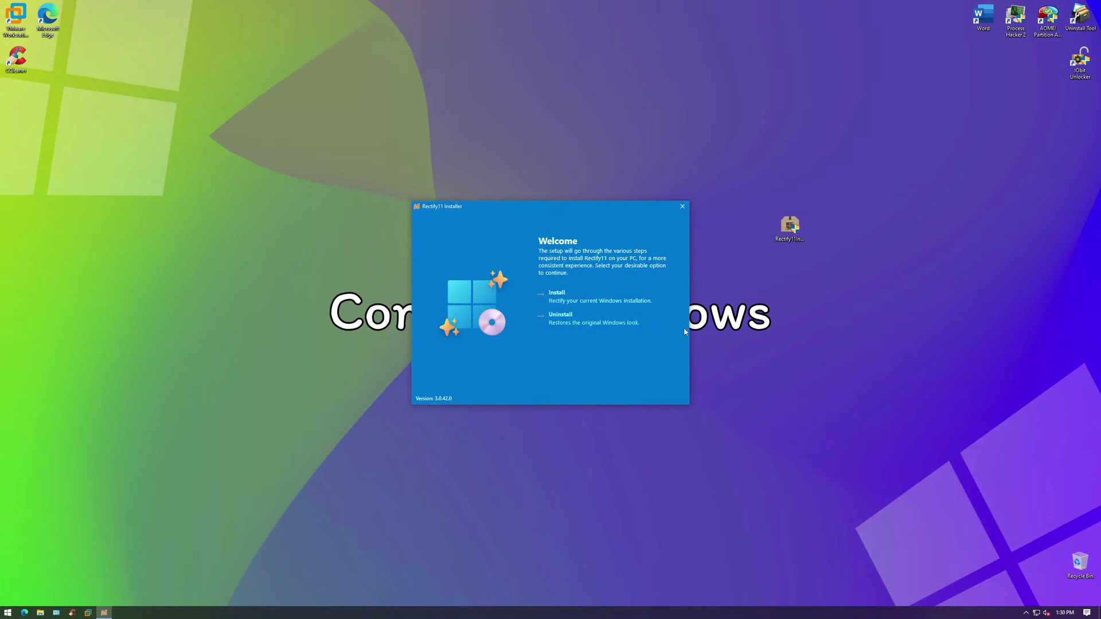
Start a Rectify11 install, agree to the license, and select all System icons, Themes and Extras components
click(584, 293)
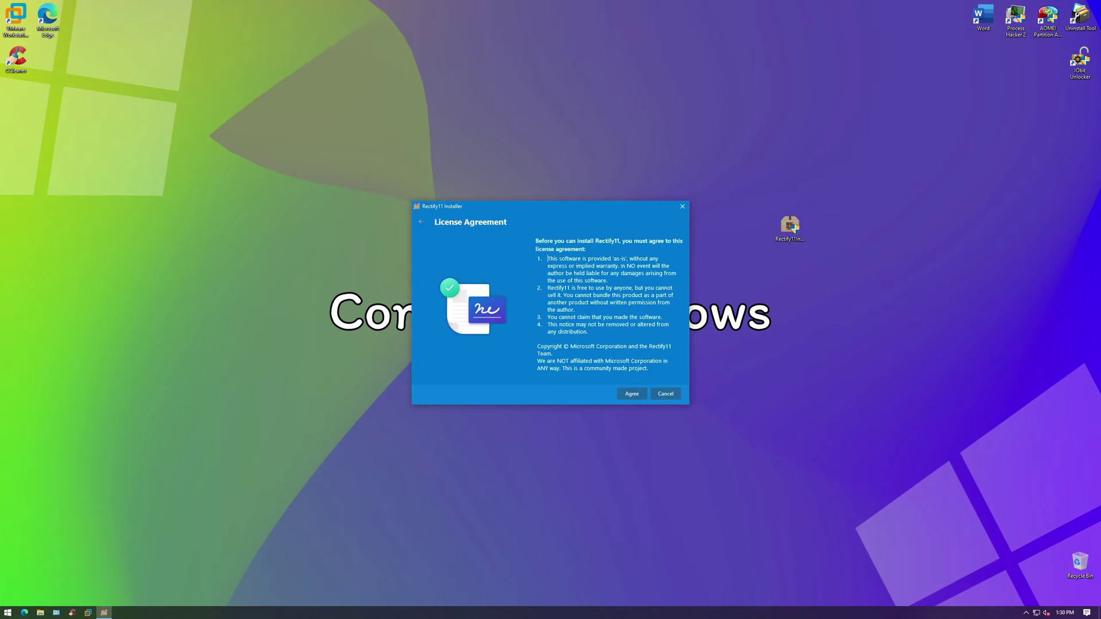
click(633, 394)
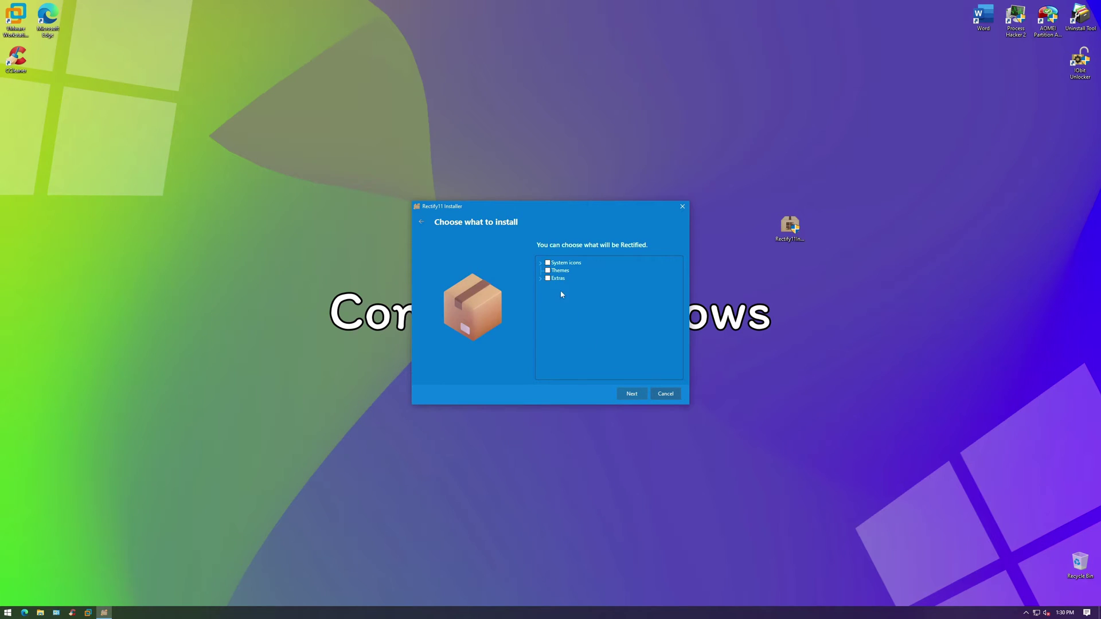
click(547, 263)
click(548, 271)
click(548, 278)
click(540, 279)
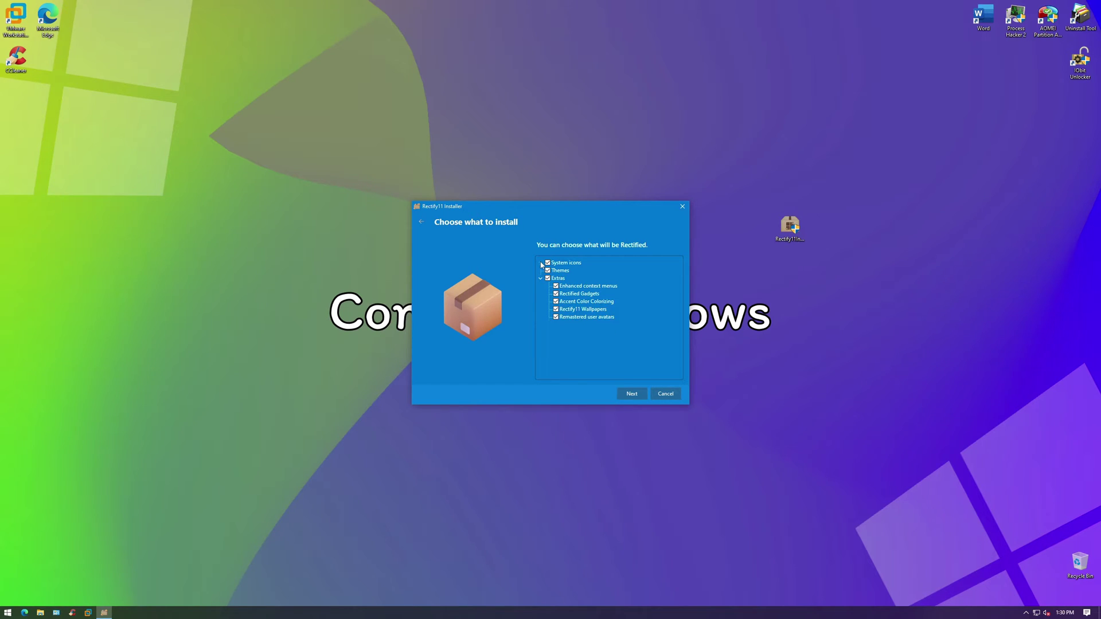
click(541, 264)
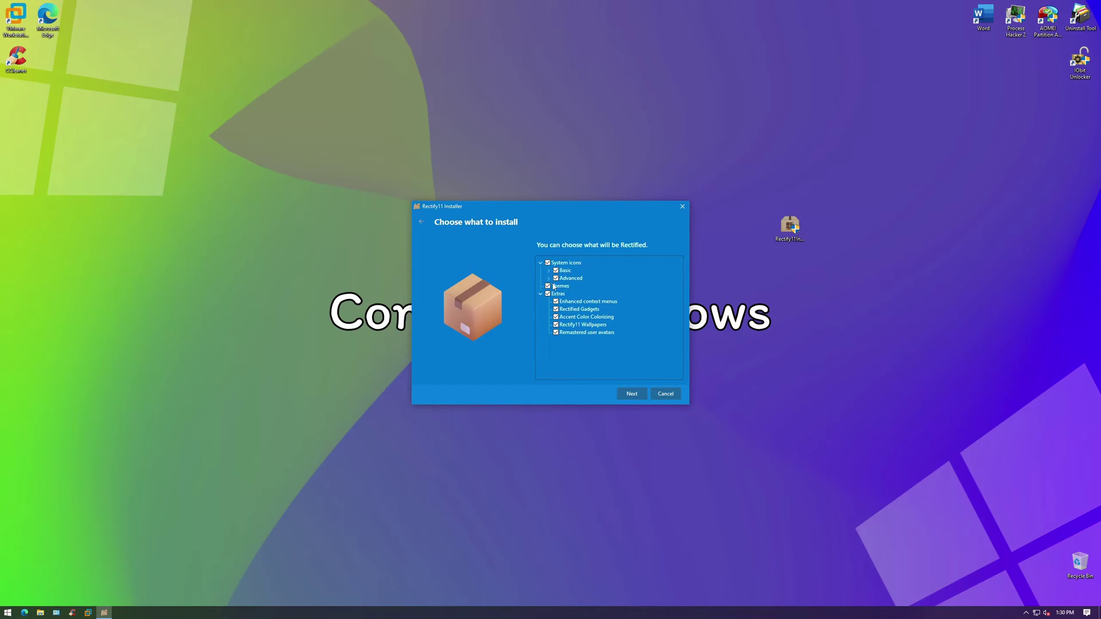
click(549, 279)
click(549, 264)
click(633, 394)
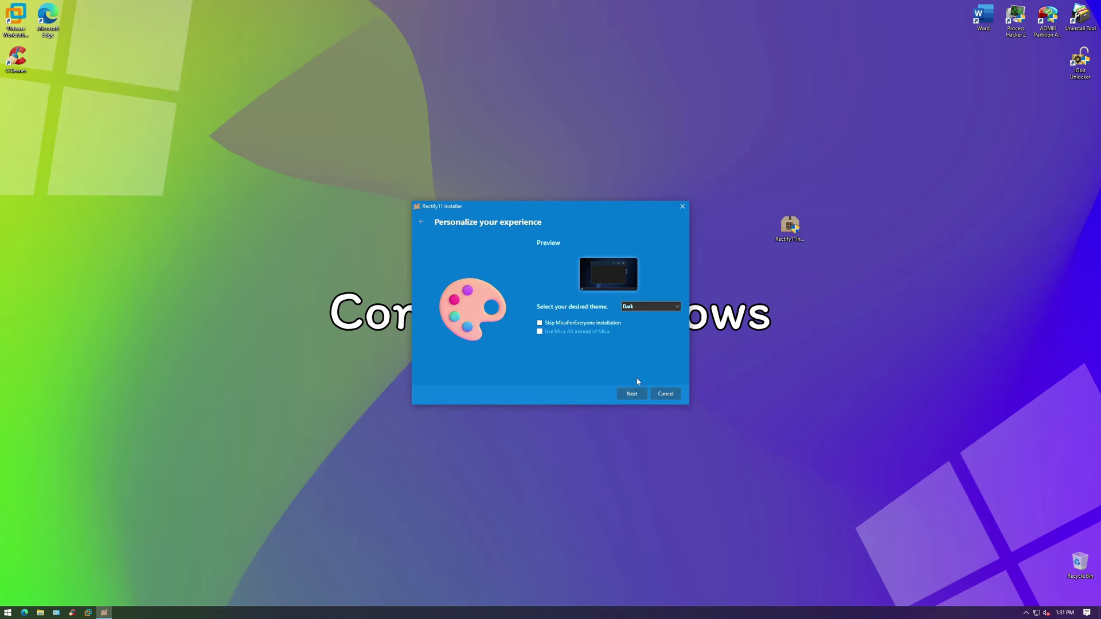
Choose the Dark with Mica theme without skipping the MicaForEveryone installation, and continue to the context menu style
click(643, 307)
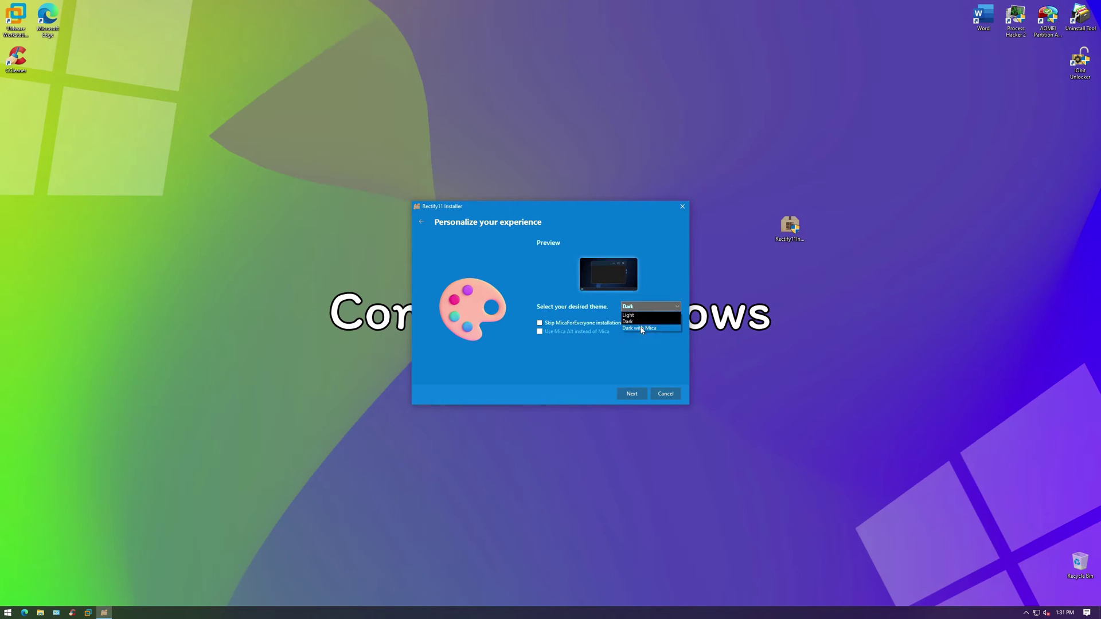
click(639, 328)
click(642, 307)
click(644, 321)
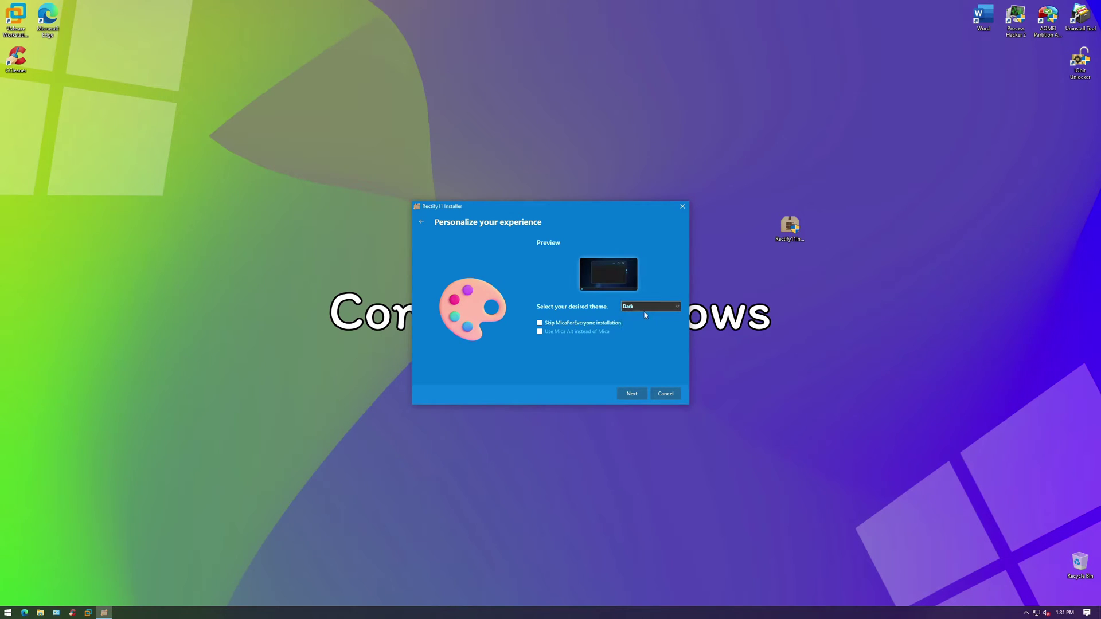
click(643, 307)
click(639, 329)
click(578, 327)
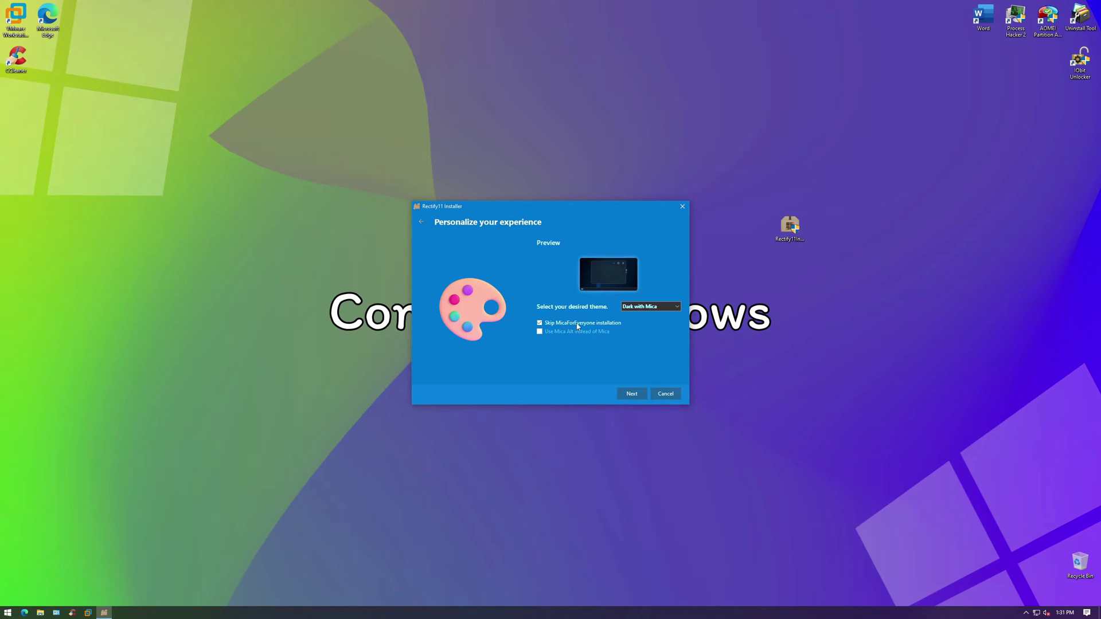
click(540, 324)
click(633, 394)
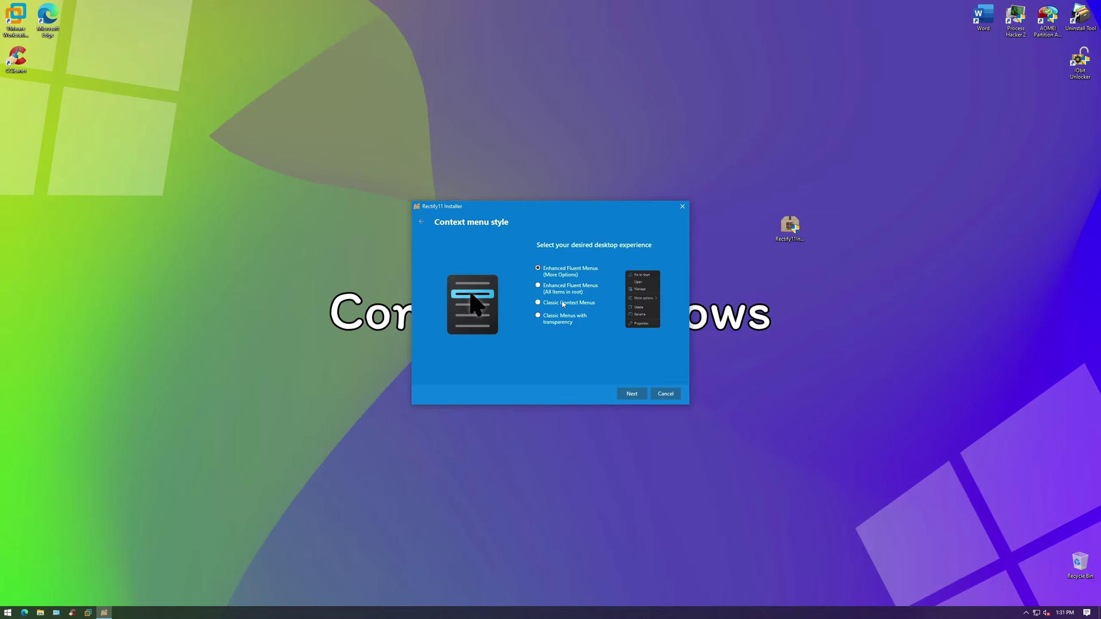
Compare the context menu styles and choose Enhanced Fluent Menus (All Items in root), continuing to the summary
click(542, 288)
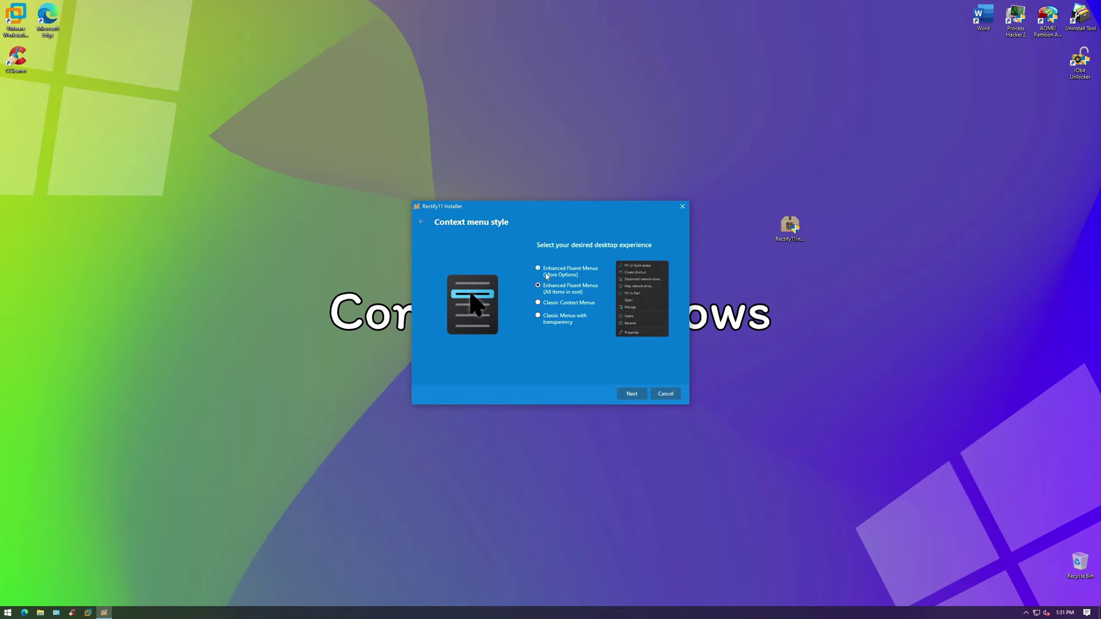
click(546, 276)
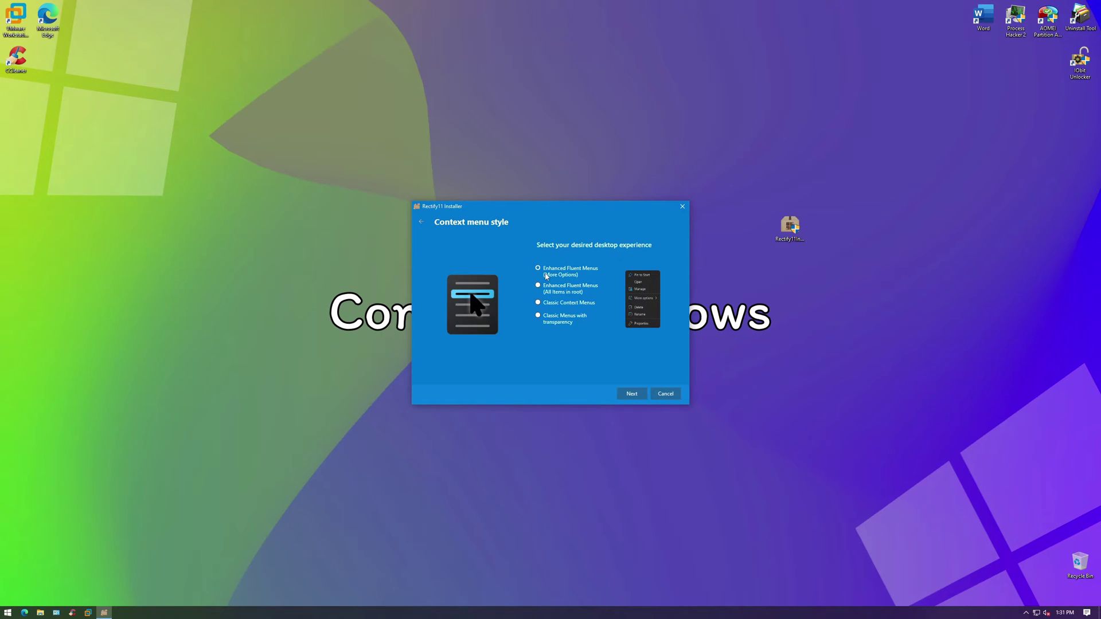
click(547, 325)
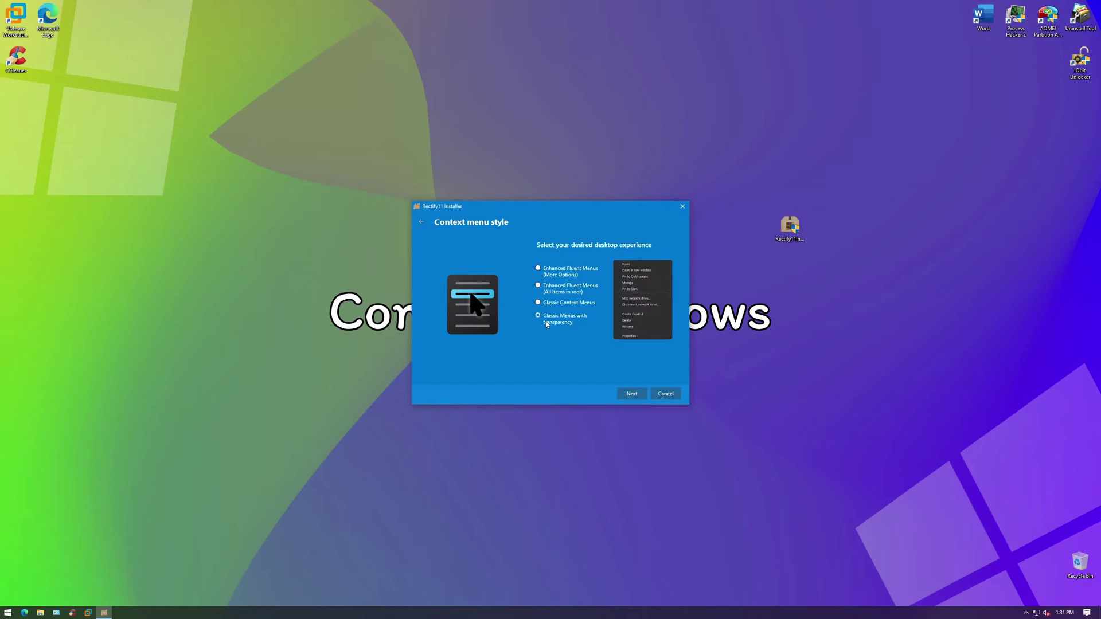
click(554, 290)
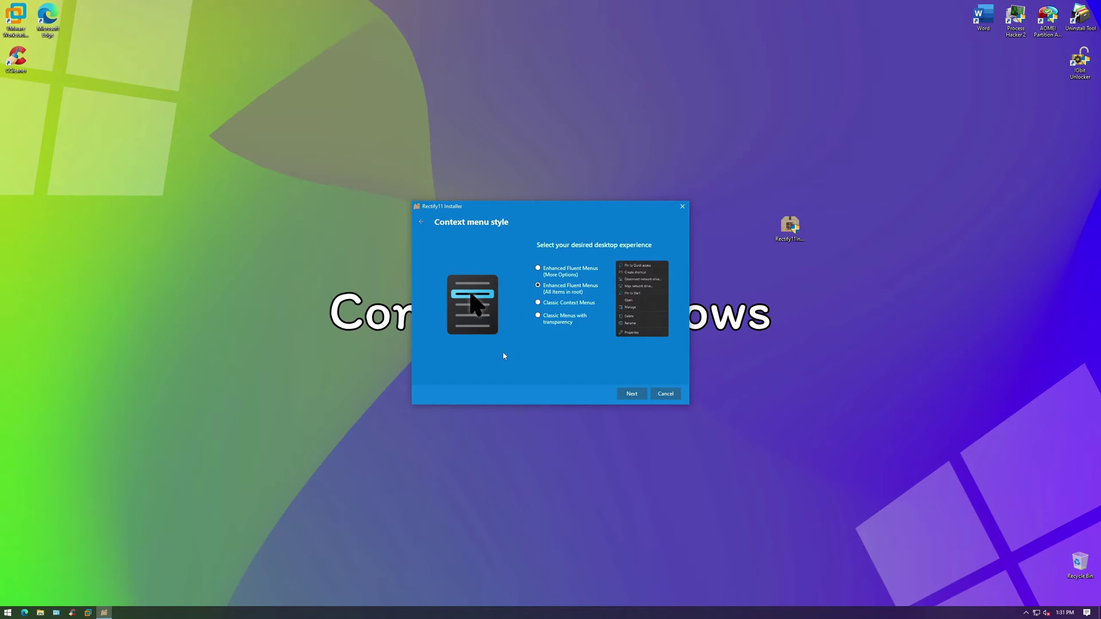
click(632, 392)
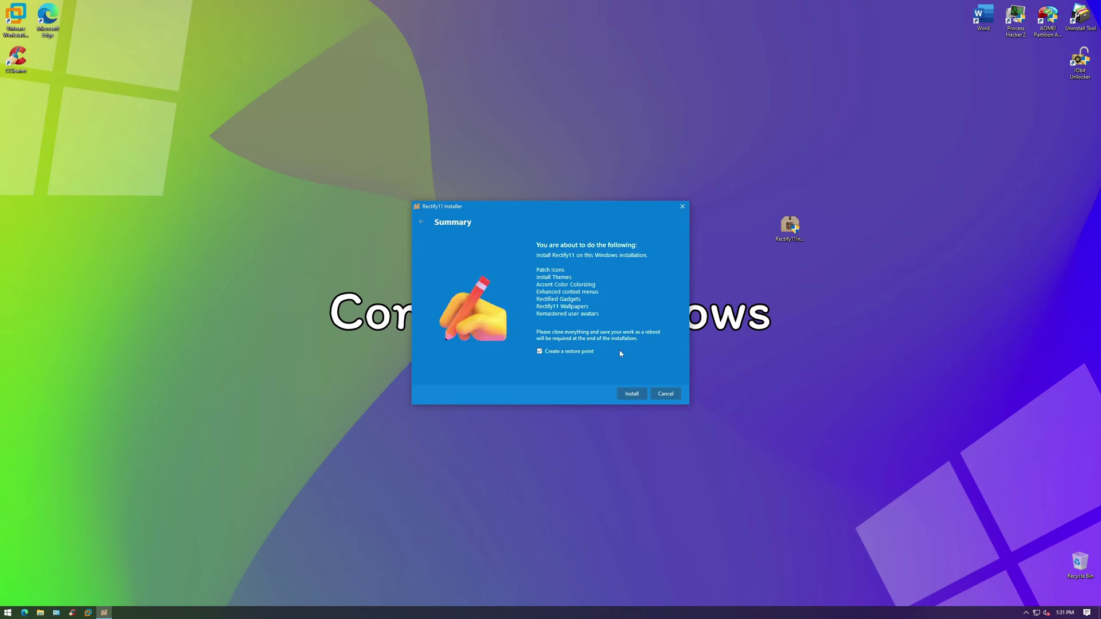
Install the selected Rectify11 components with a restore point, and restart the PC once the installation has finished
click(632, 394)
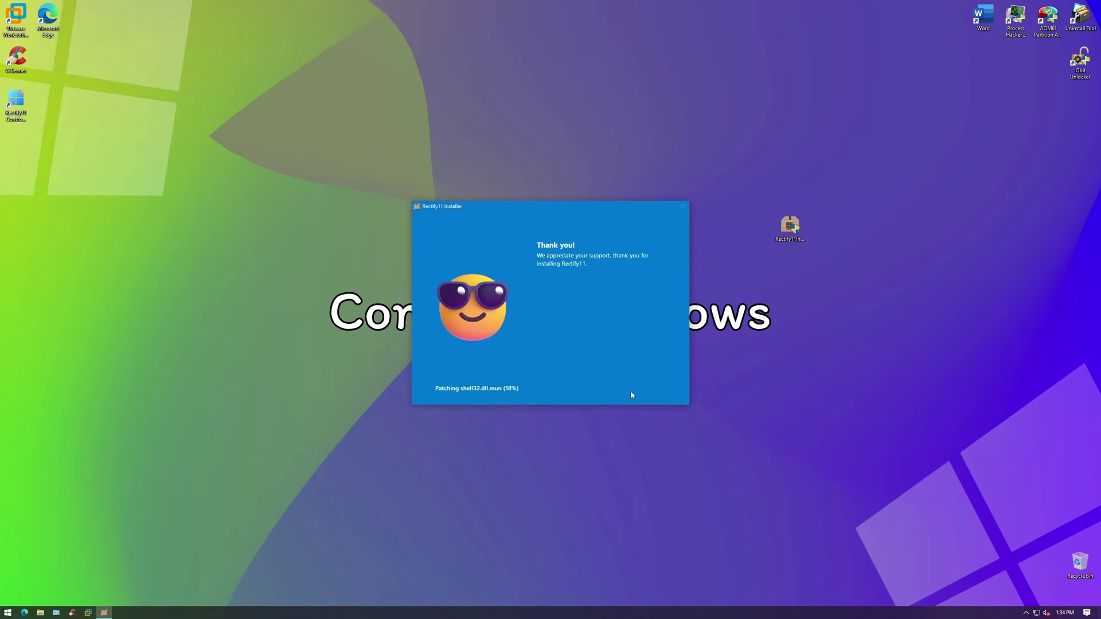
click(600, 477)
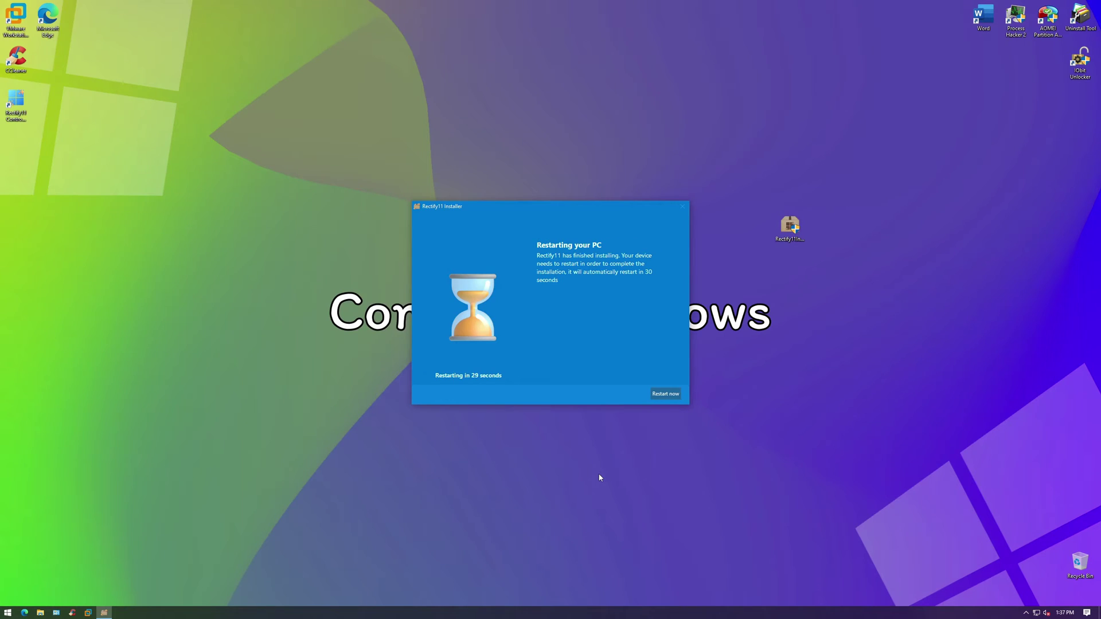
click(666, 395)
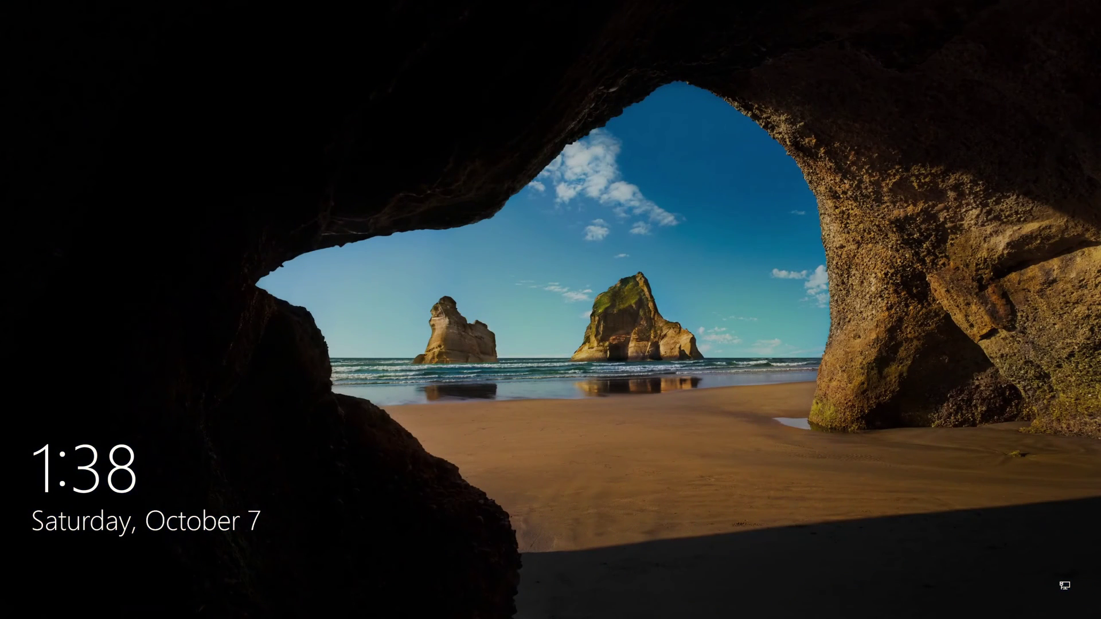
Sign in to Windows with the account password and allow AccentColorizerEleven.exe to make changes to the device
key(space)
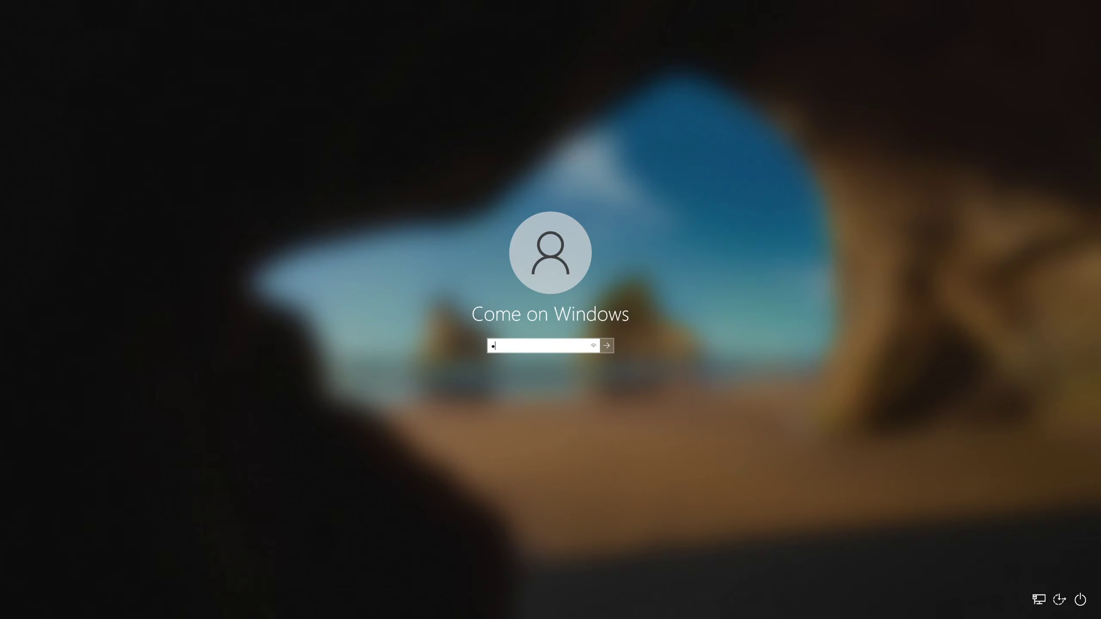
key(Return)
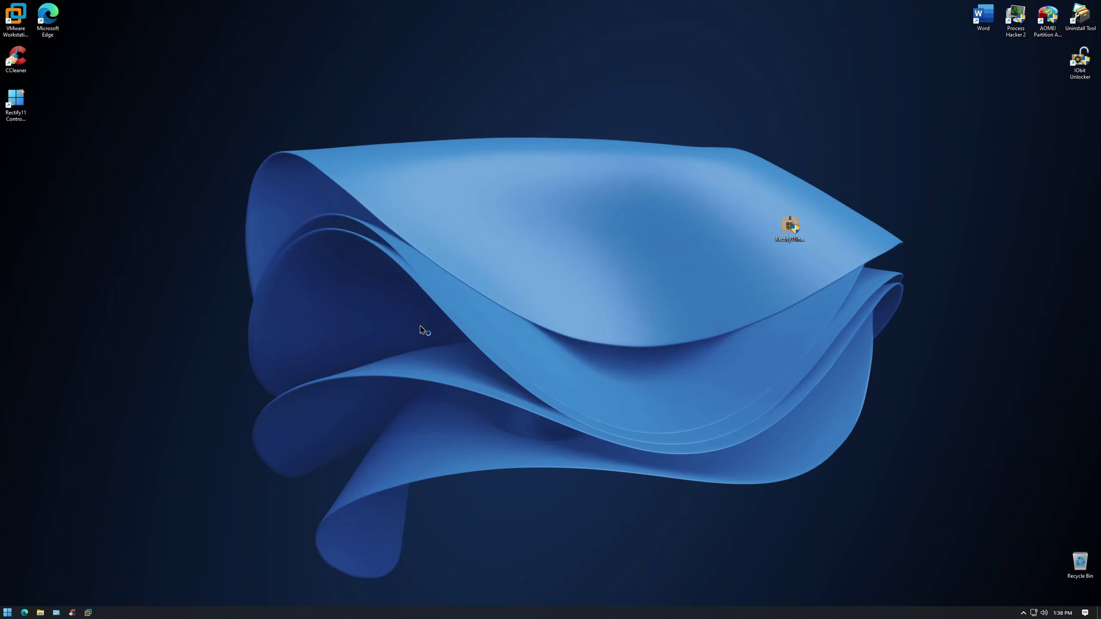
drag(225, 470, 515, 281)
drag(246, 401, 311, 463)
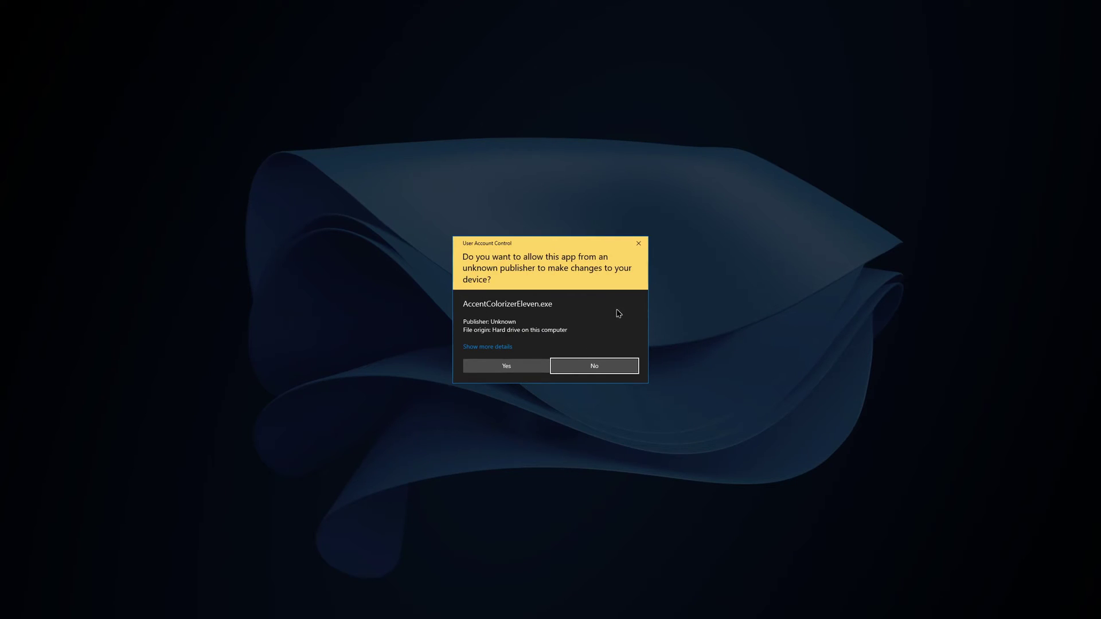
click(507, 366)
Check the restyled desktop context menu and refresh the desktop
right_click(413, 244)
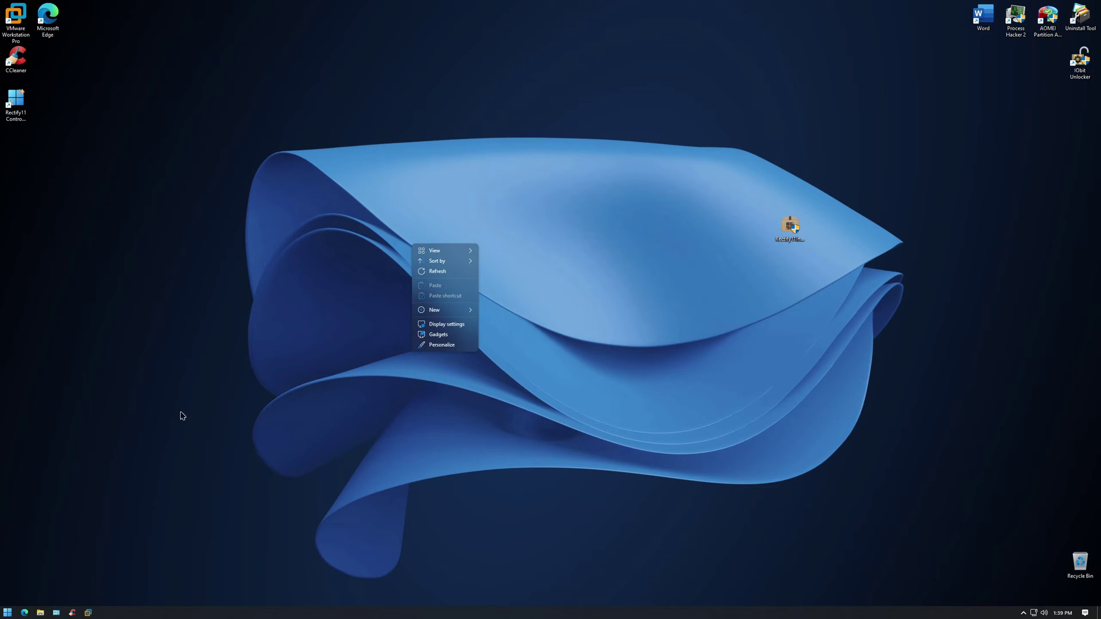
click(441, 271)
right_click(484, 334)
click(395, 338)
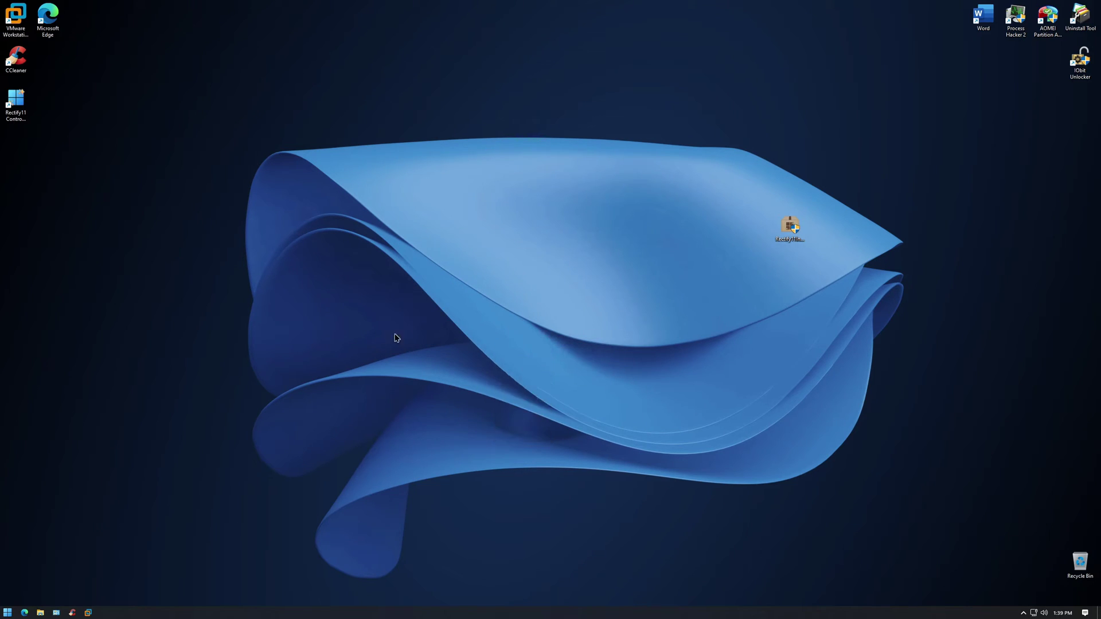
Create a new folder on the desktop and bring up its context menu
right_click(385, 326)
mouse_move(422, 391)
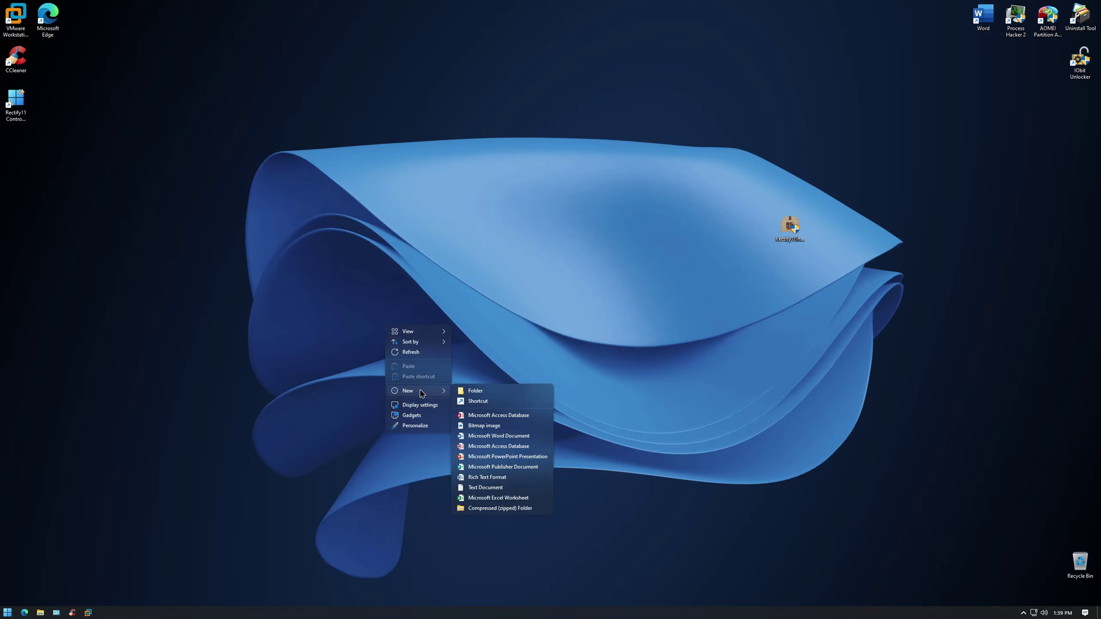
click(484, 392)
key(BackSpace)
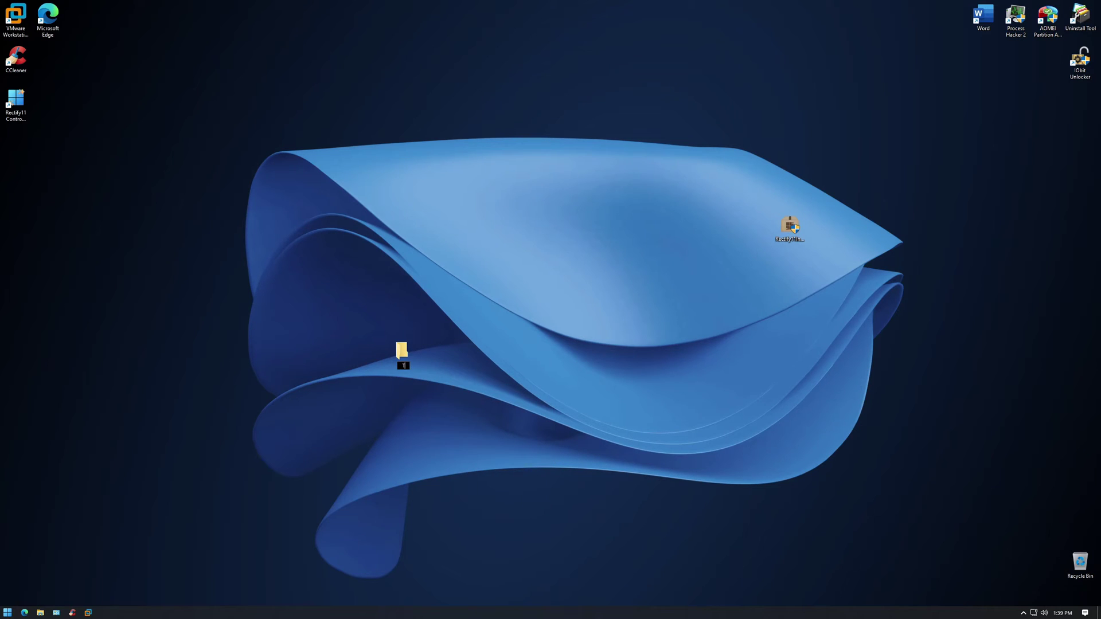
key(Return)
right_click(402, 356)
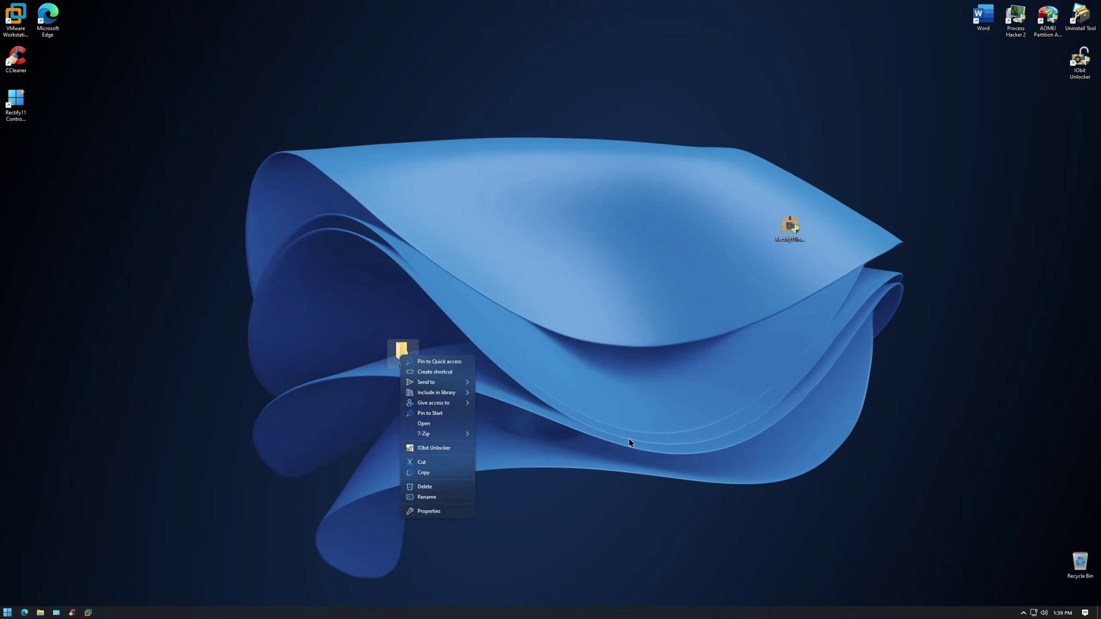
Dismiss the folder's context menu, then open This PC in File Explorer and bring up the context menu of Local Disk (C:)
click(671, 446)
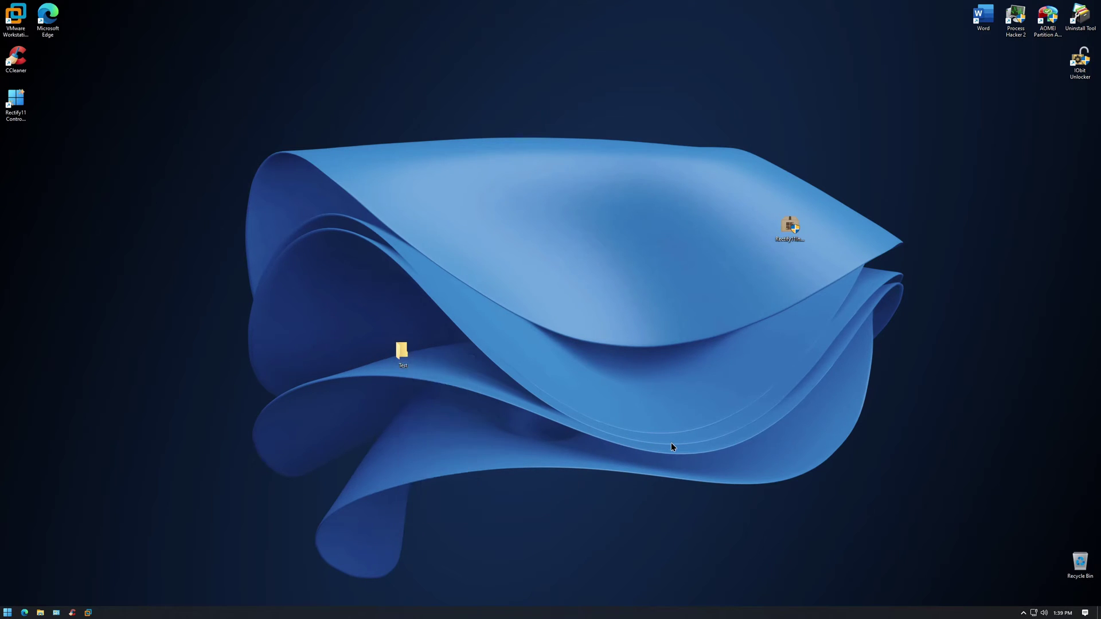
click(40, 613)
click(343, 275)
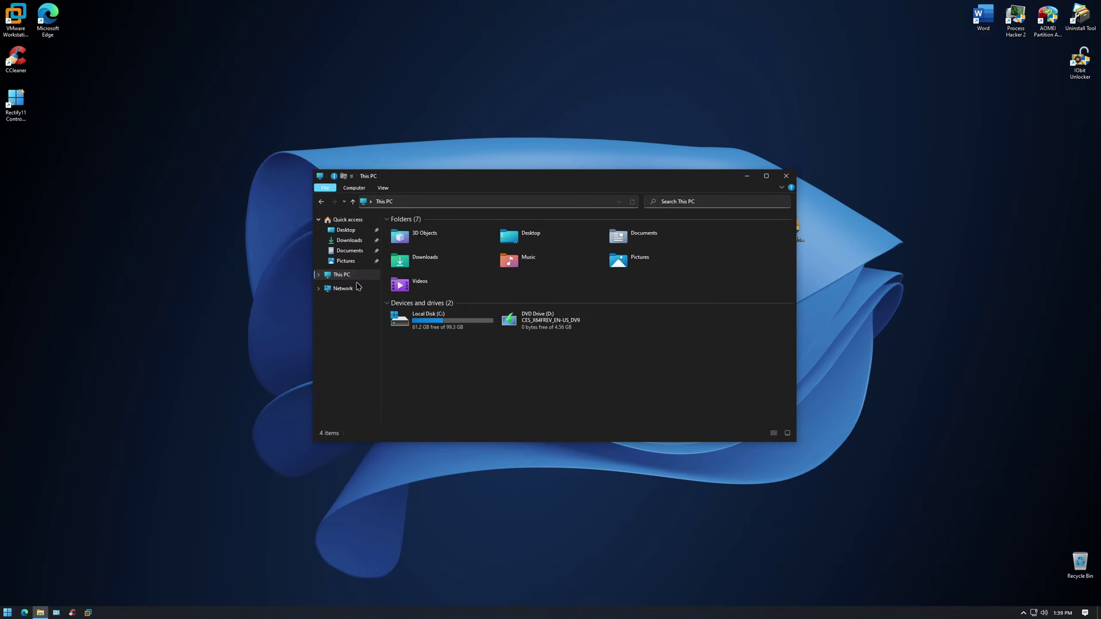
click(442, 316)
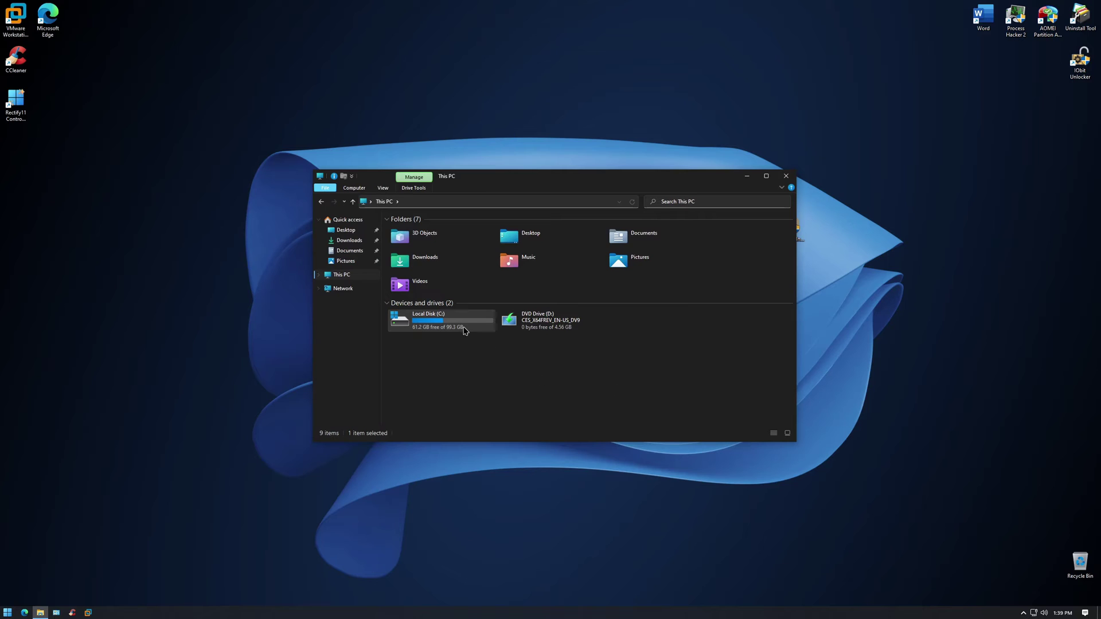
right_click(464, 331)
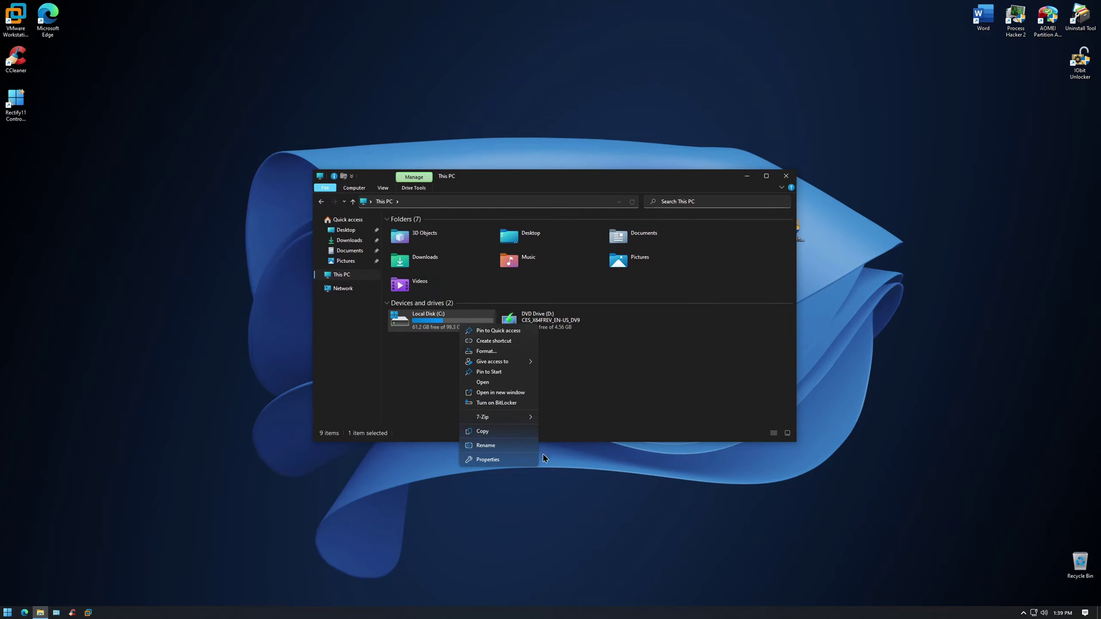
Look through the Tools, Hardware, Sharing, Security, Previous Versions and Quota pages of the Local Disk (C:) properties, and close them
click(519, 459)
drag(507, 337, 522, 275)
click(531, 293)
click(571, 293)
click(610, 293)
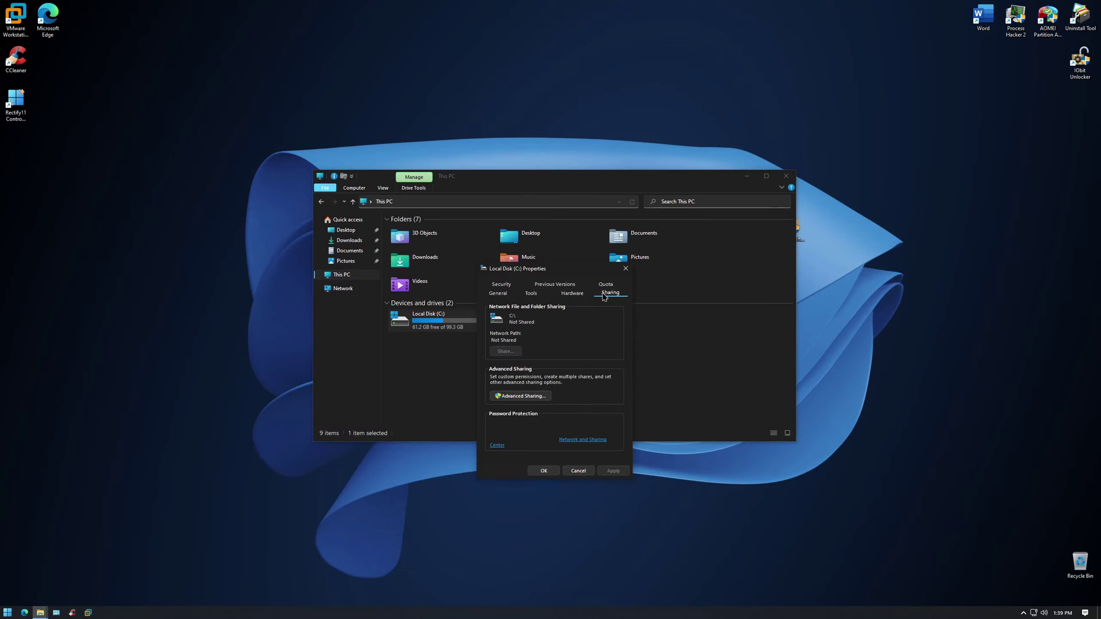
click(501, 284)
click(555, 293)
click(605, 296)
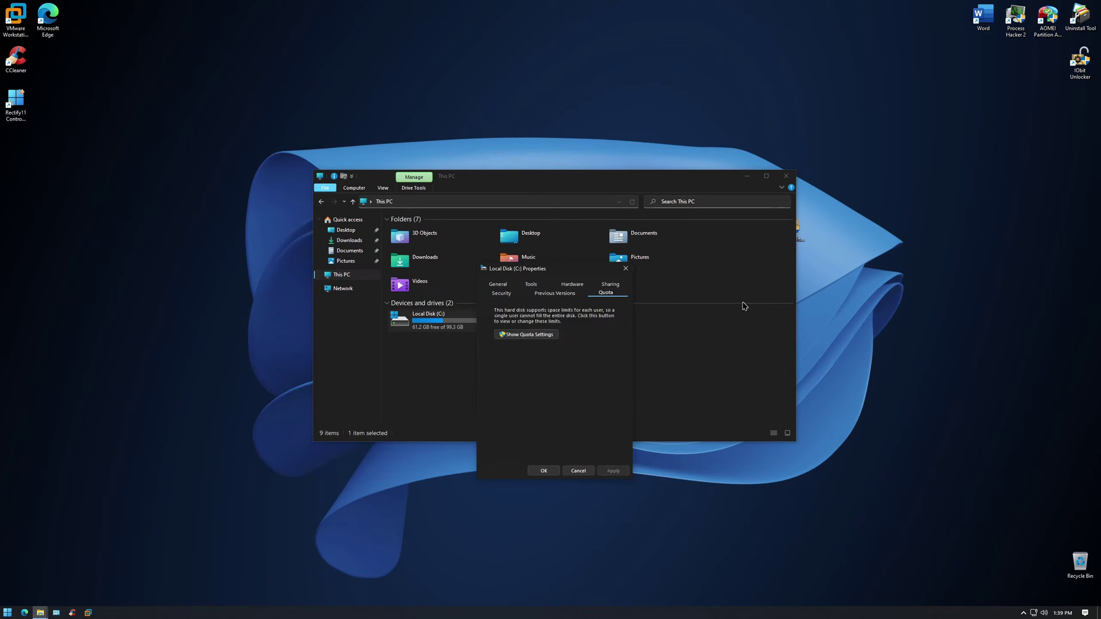
click(626, 268)
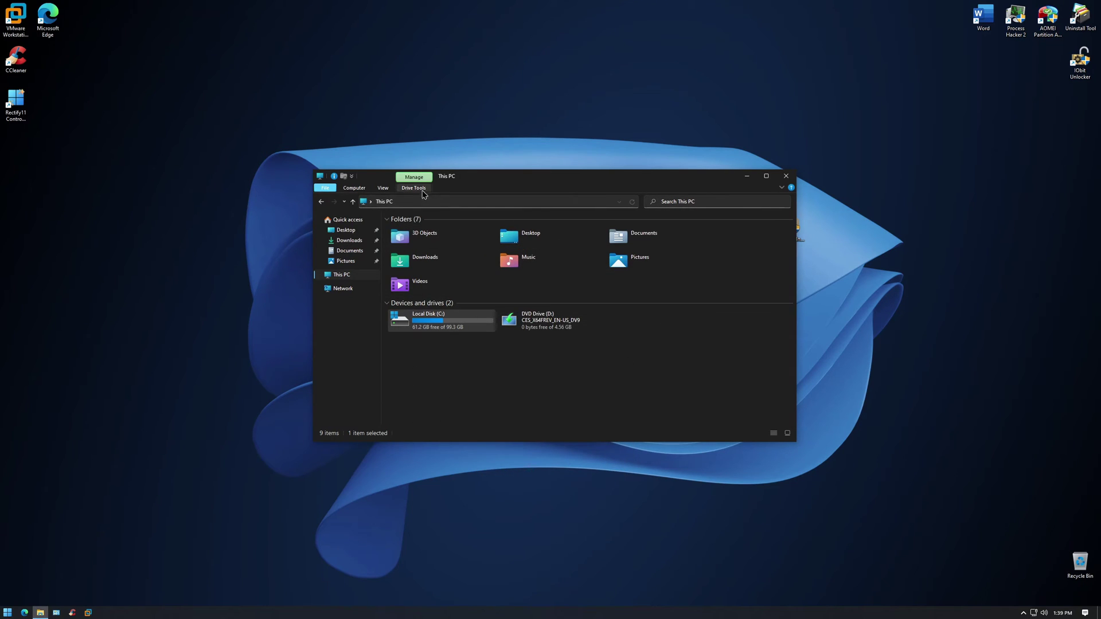
Check the restyled View ribbon in File Explorer and close the window
click(383, 188)
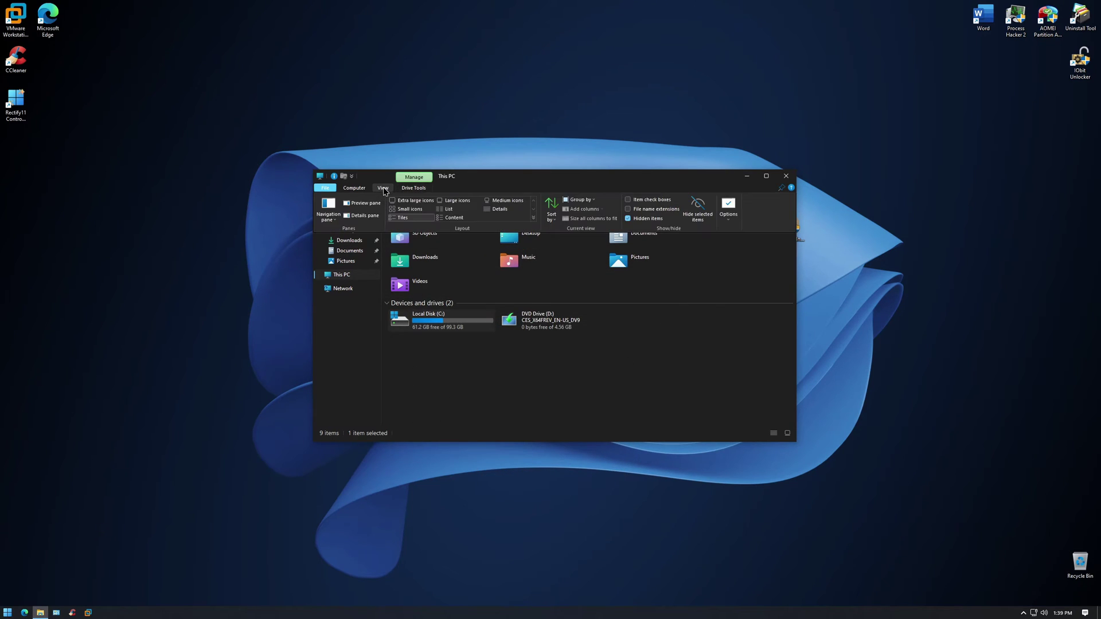
click(678, 386)
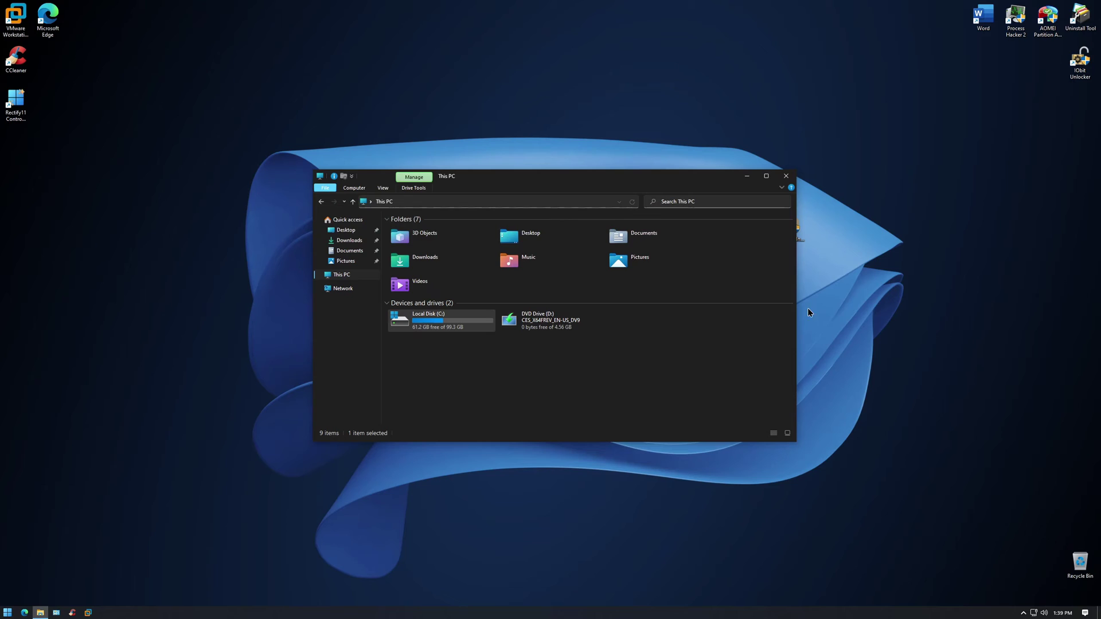
click(786, 177)
Open the System and Security category of Control Panel and its remote access settings, allowing SystemPropertiesRemote.exe to make changes
click(58, 614)
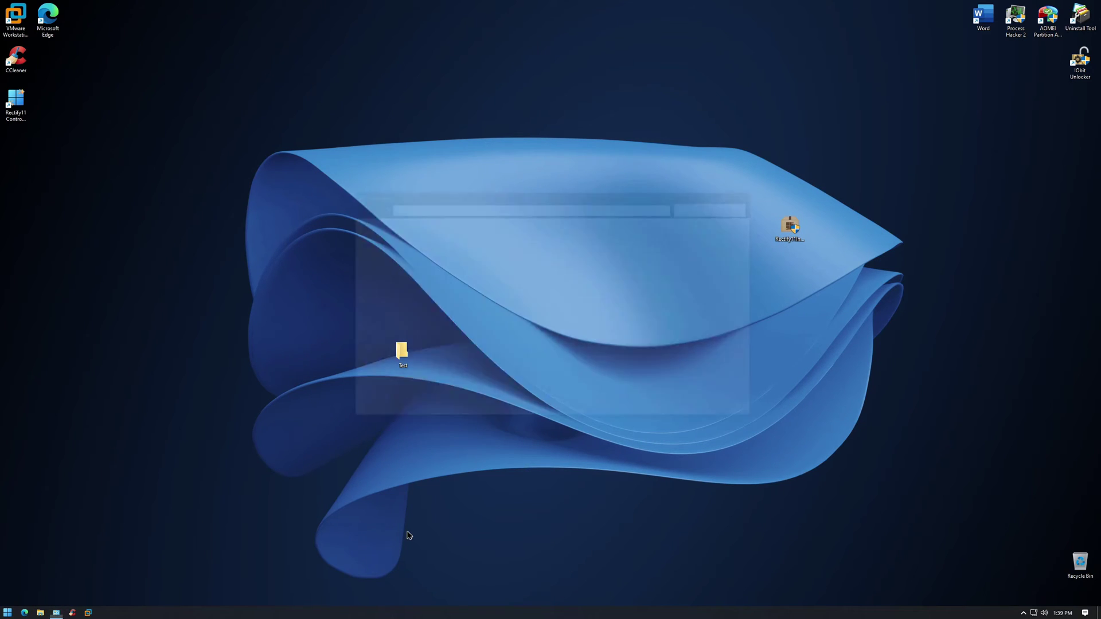
click(471, 241)
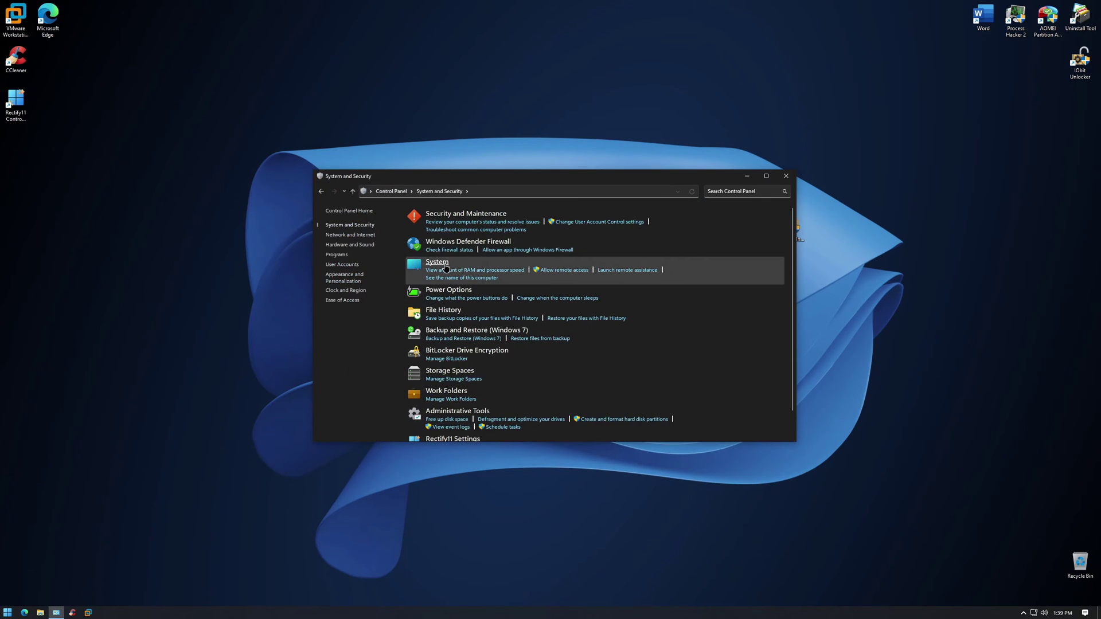
click(437, 262)
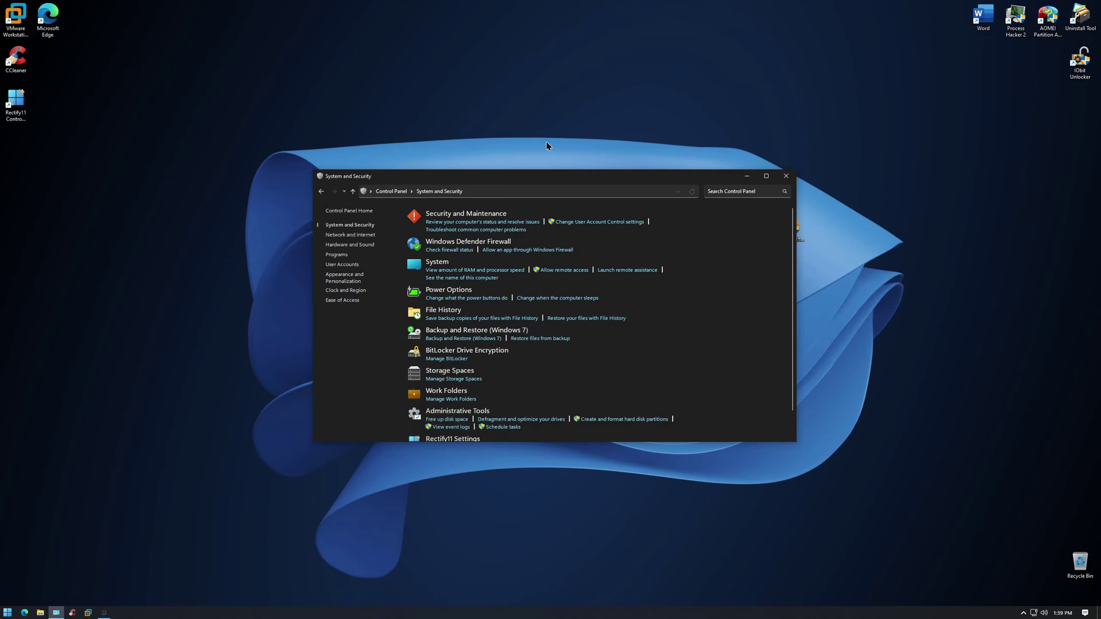
click(562, 271)
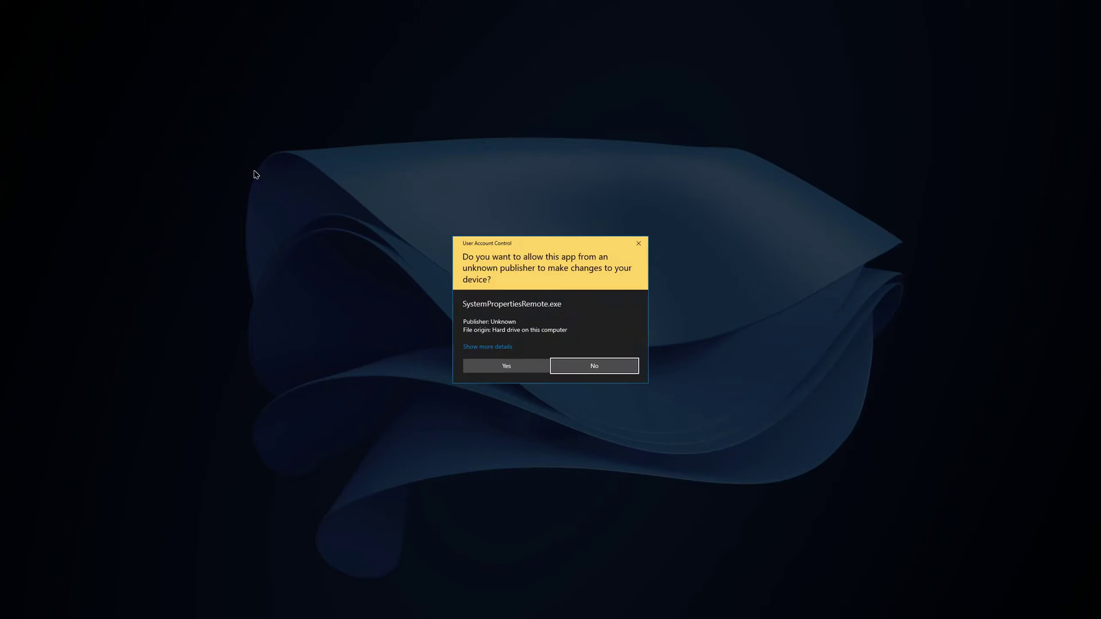
click(510, 366)
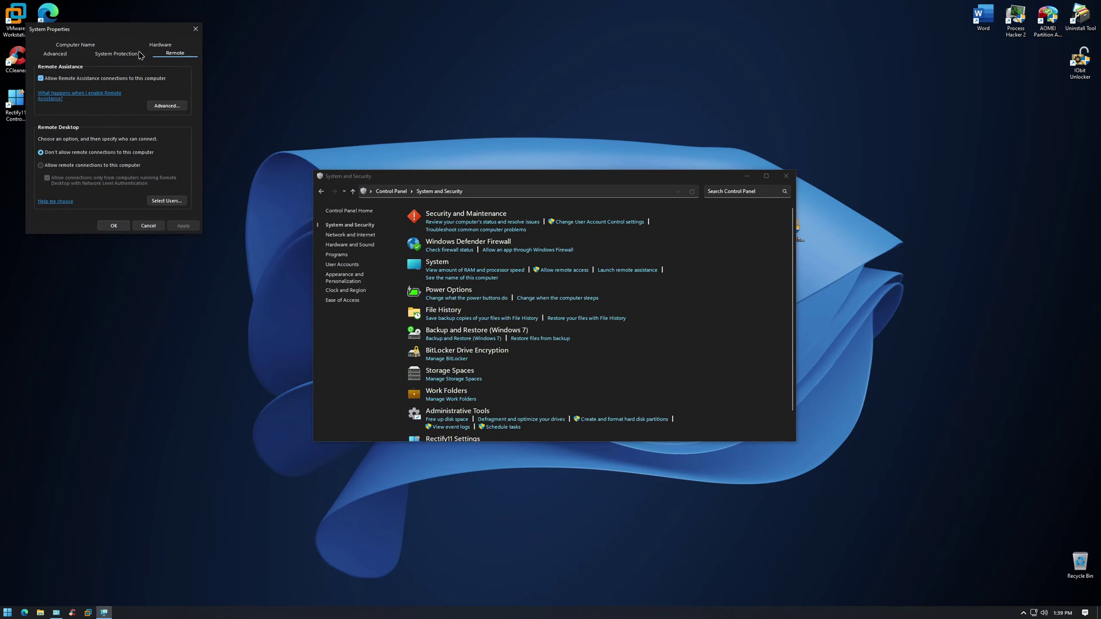
Move System Properties over the Control Panel window and look through its Computer Name, System Protection and Advanced pages
drag(131, 35, 479, 191)
click(468, 213)
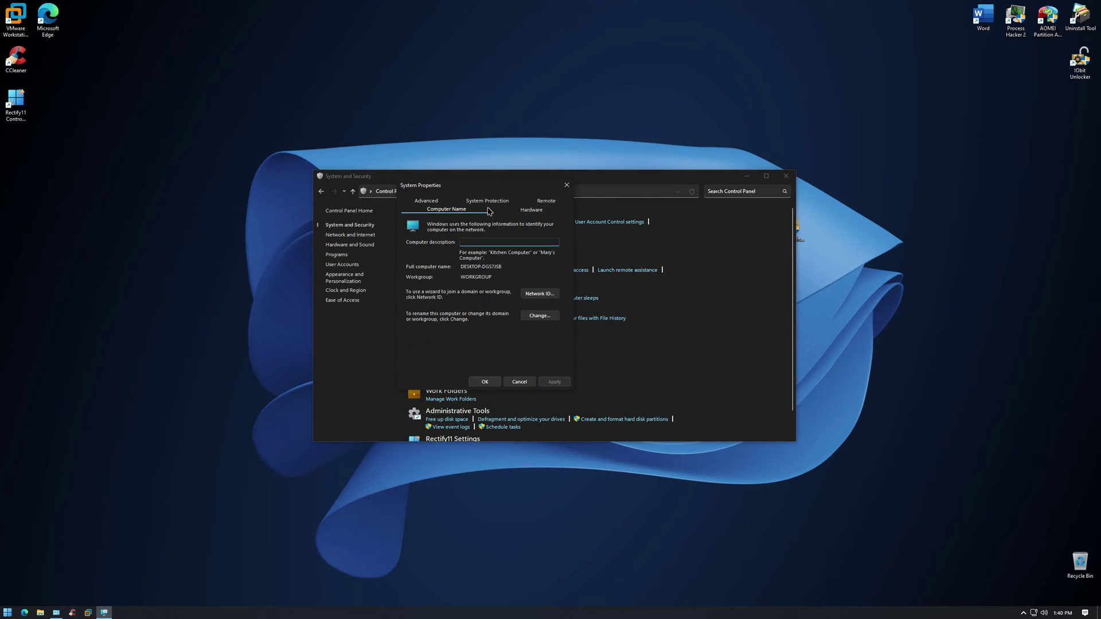
click(488, 201)
click(441, 211)
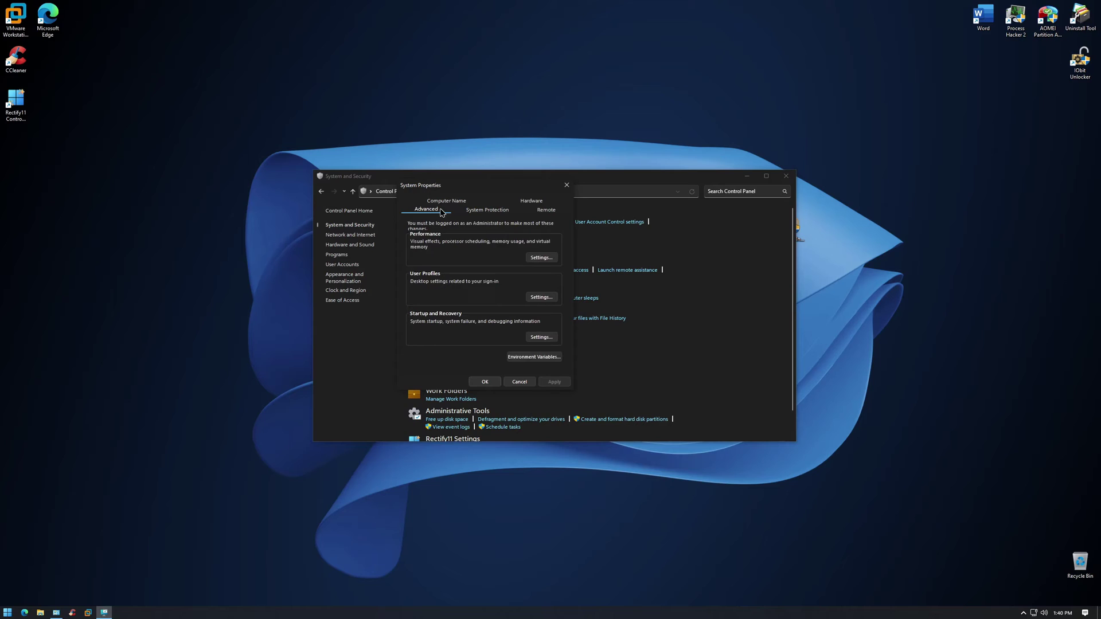
Check the advanced performance options and the virtual memory settings, and close all the system property dialogs
click(546, 256)
click(464, 244)
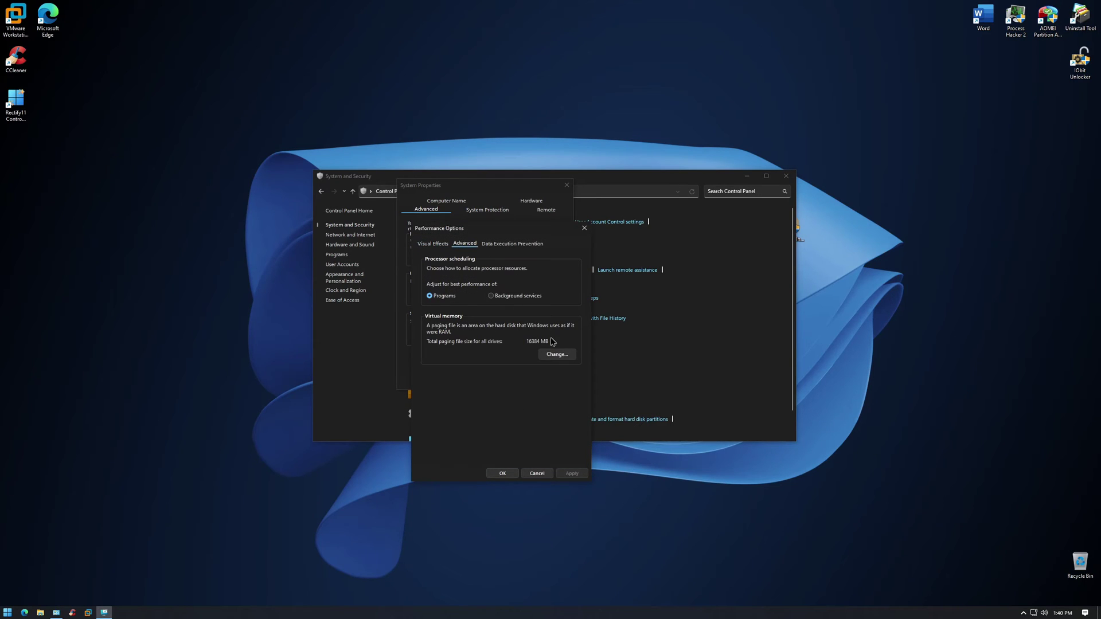
click(557, 355)
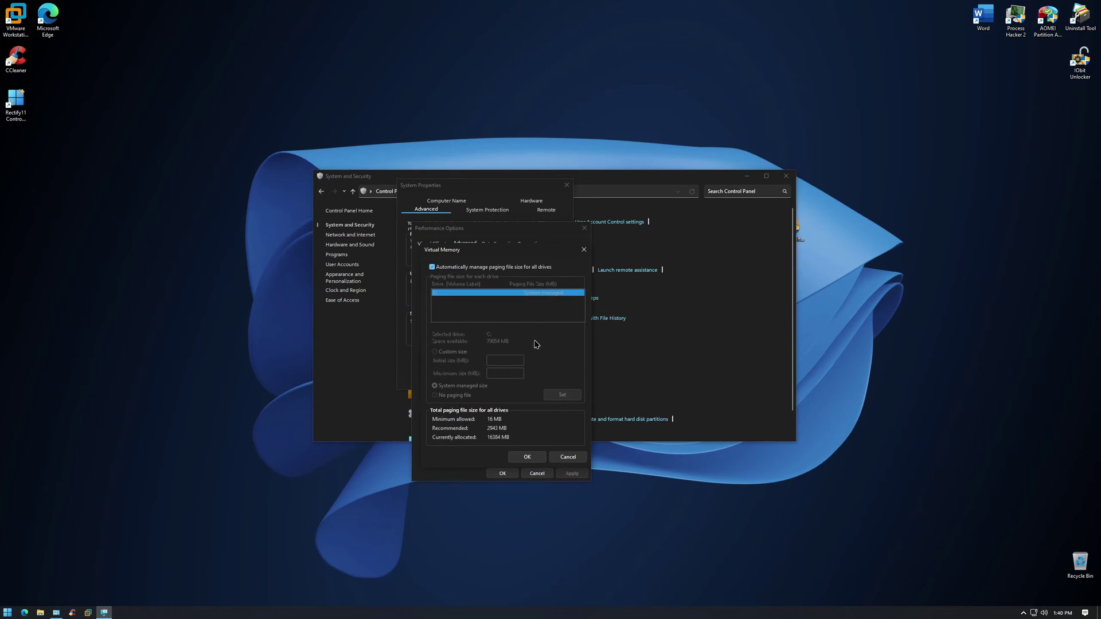
click(584, 250)
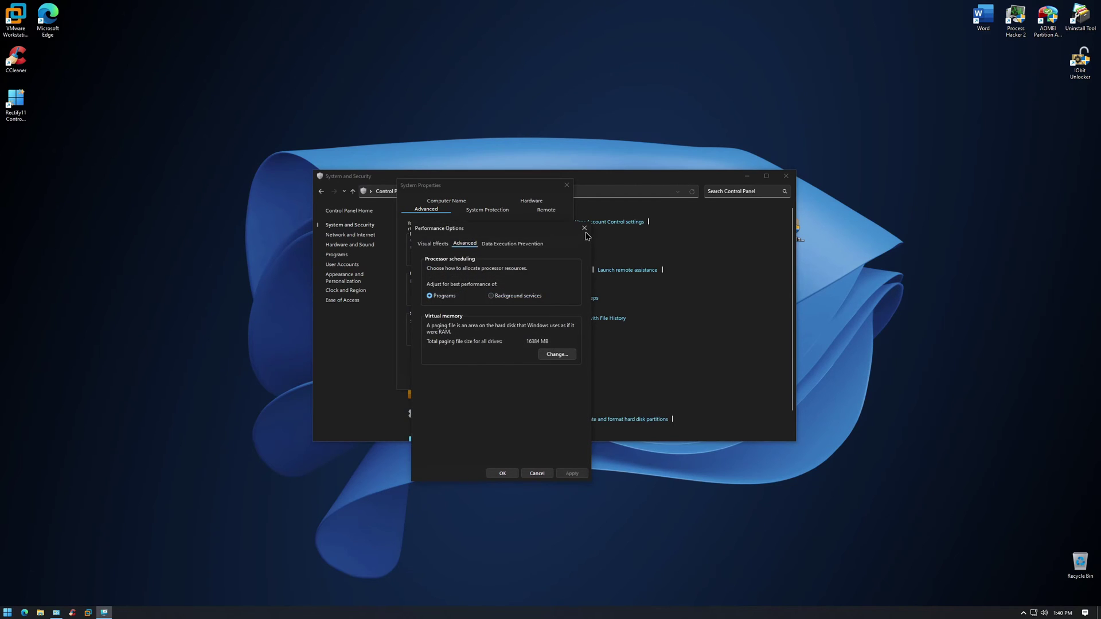
click(584, 229)
click(567, 184)
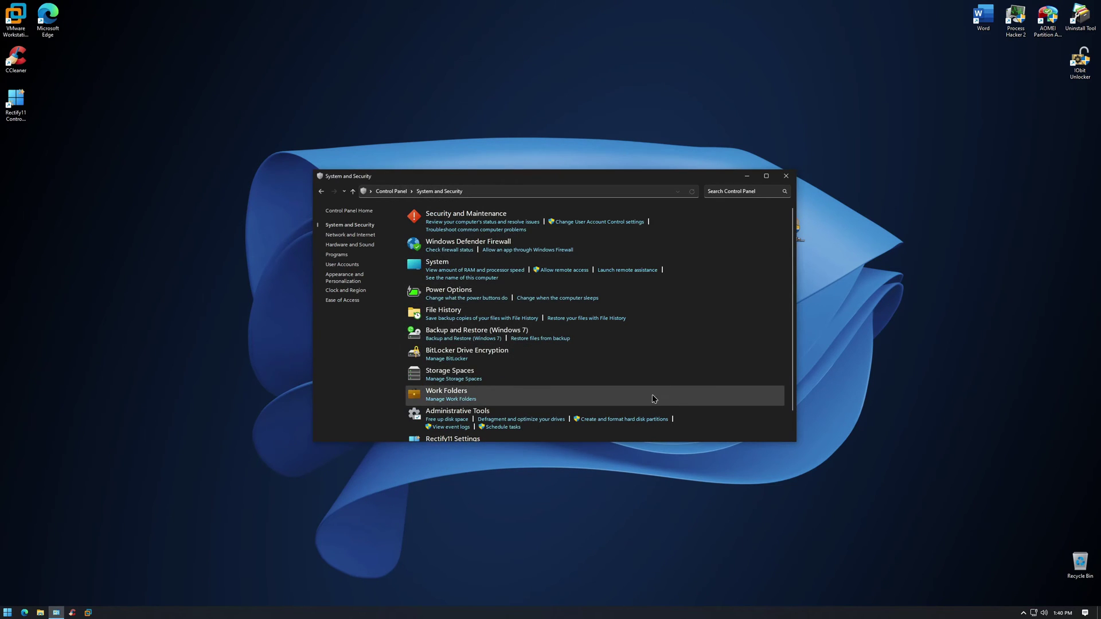
Open Disk Management from Administrative Tools, allowing diskmgmt.msc to make changes, and close it after checking its look
click(629, 418)
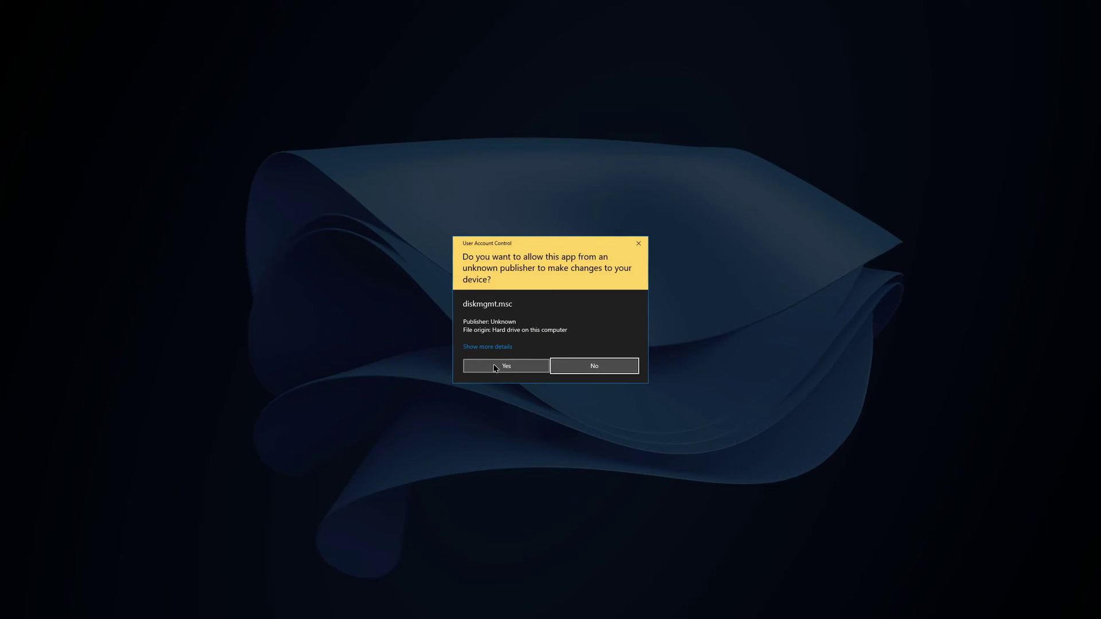
click(494, 364)
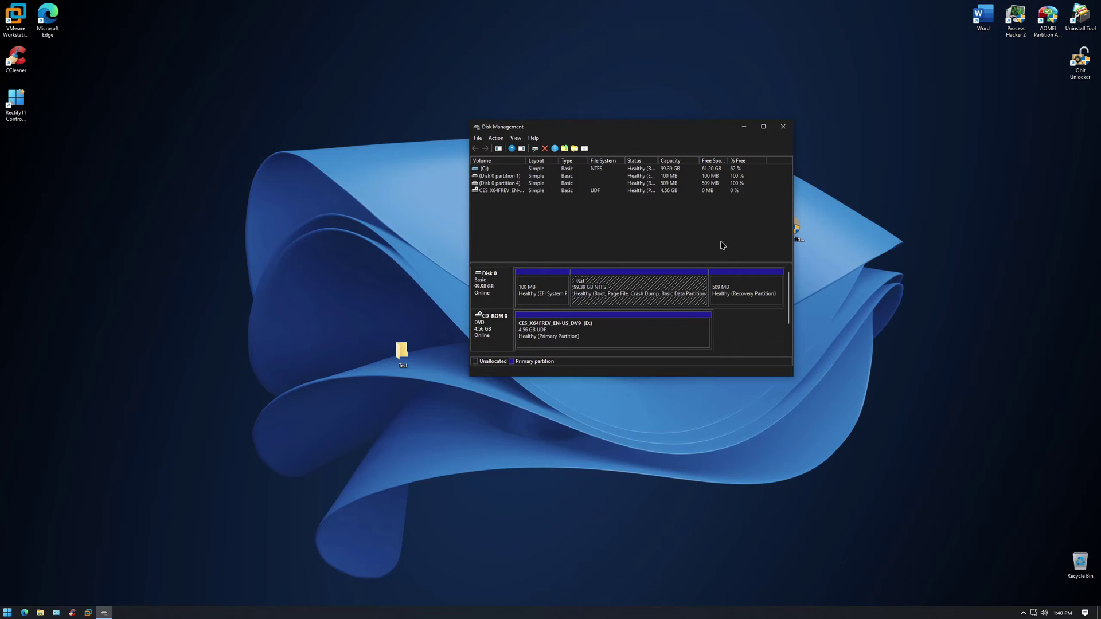
click(783, 127)
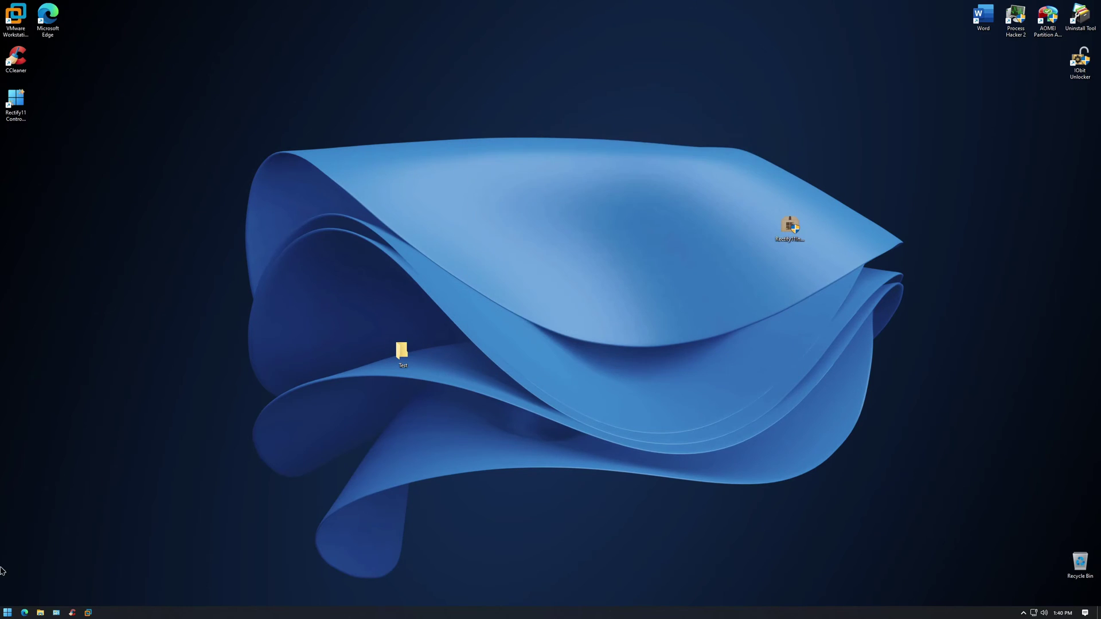
Open Task Manager and change its CPU performance graph to logical processors
right_click(5, 613)
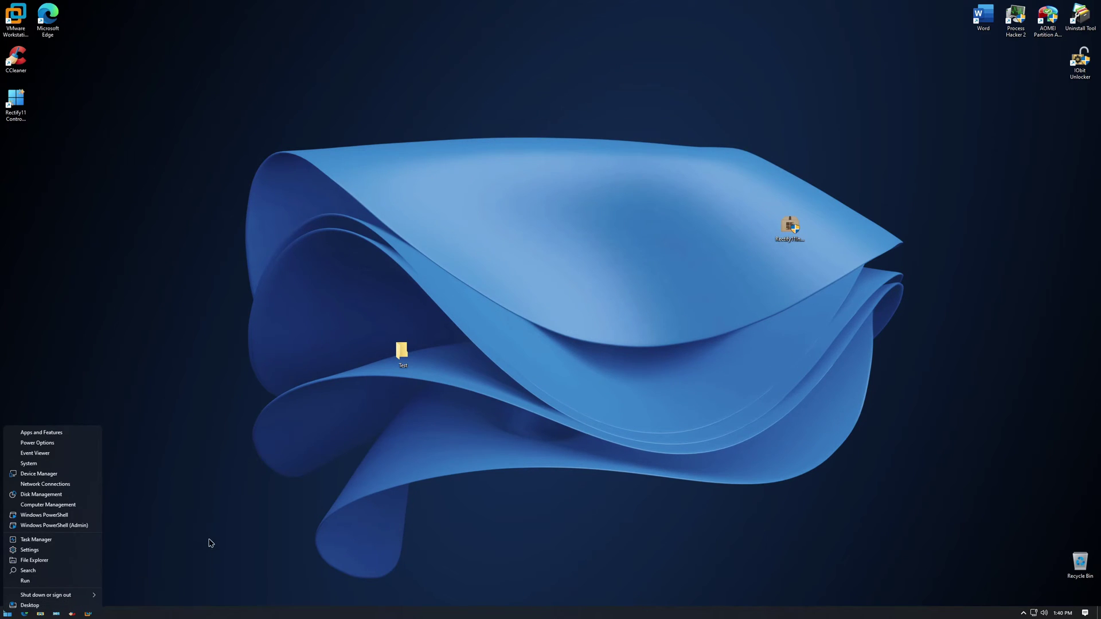
click(54, 540)
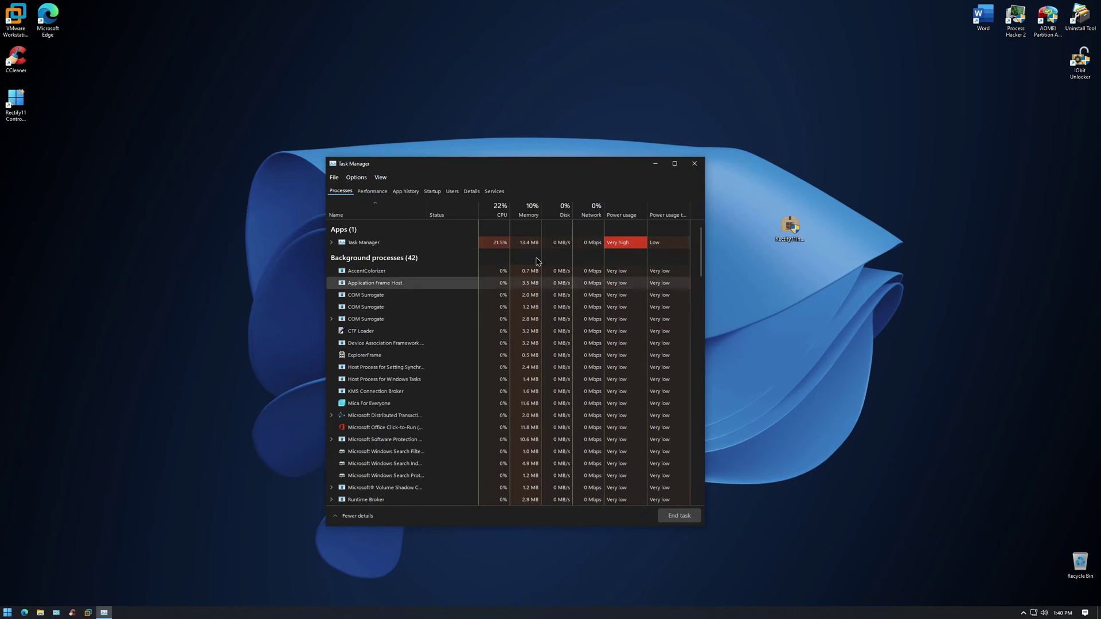
drag(459, 172, 449, 150)
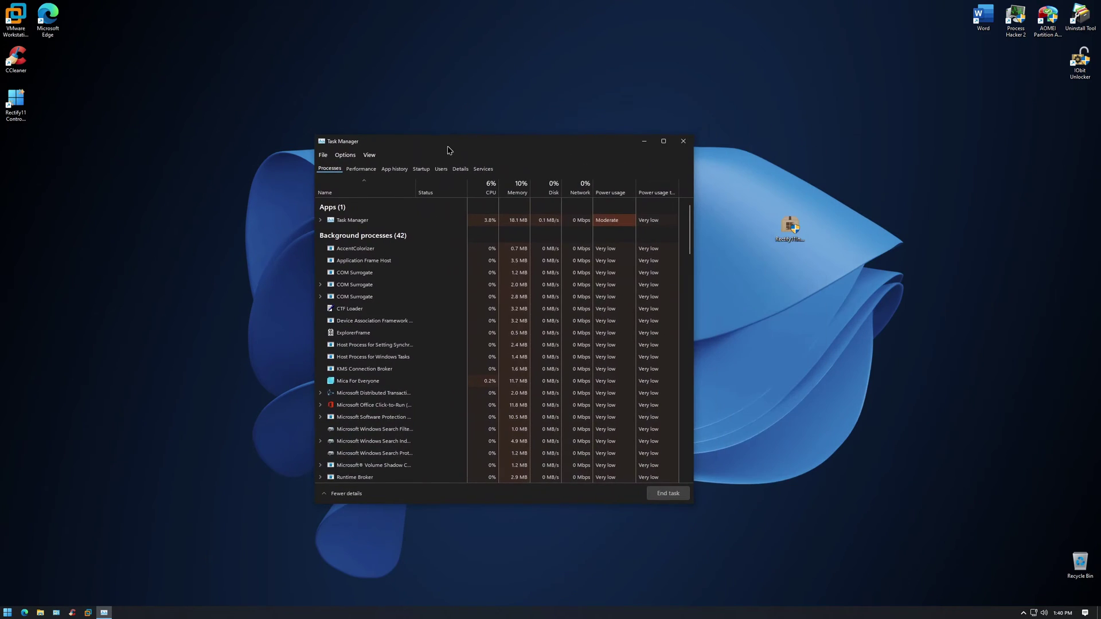
click(361, 170)
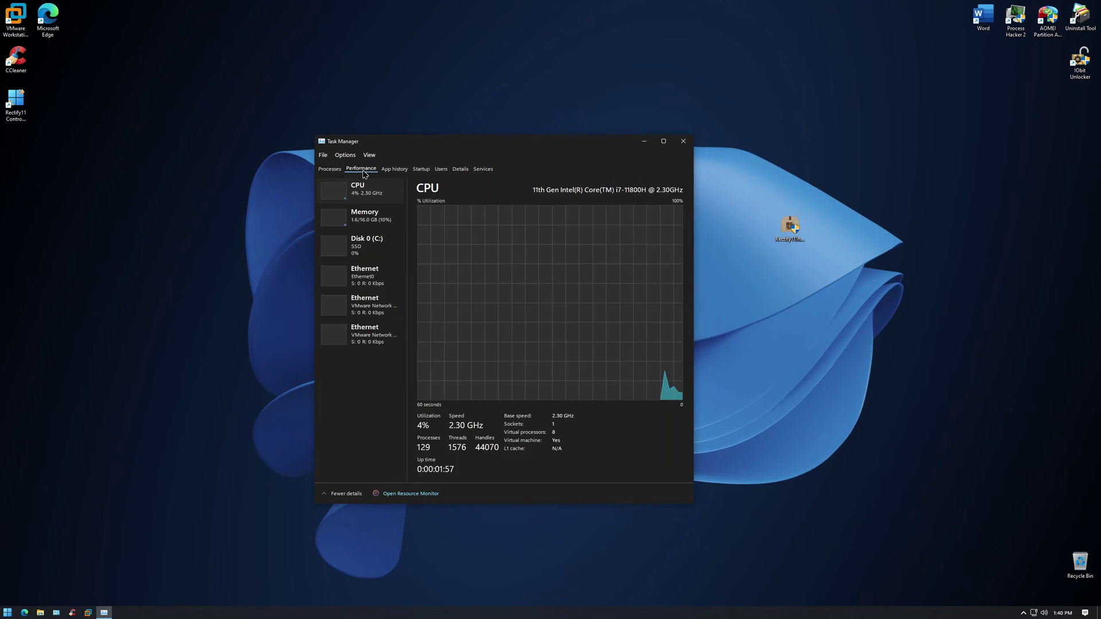
right_click(489, 270)
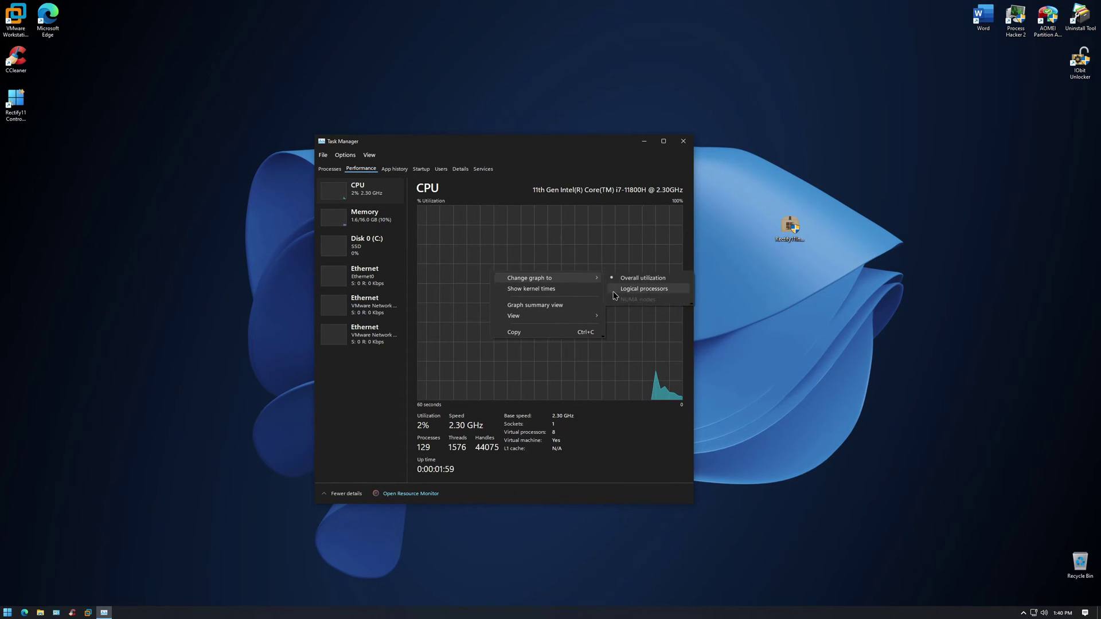
click(645, 289)
Look through the Memory, Disk 0 (C:) and CPU performance graphs in Task Manager
click(344, 216)
click(370, 245)
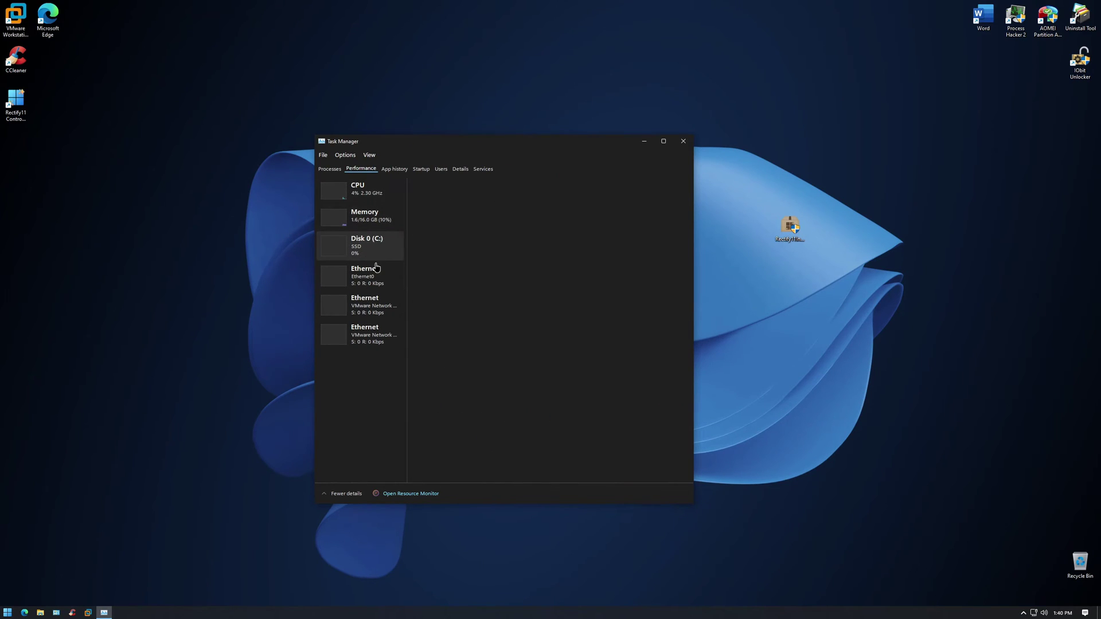
click(367, 215)
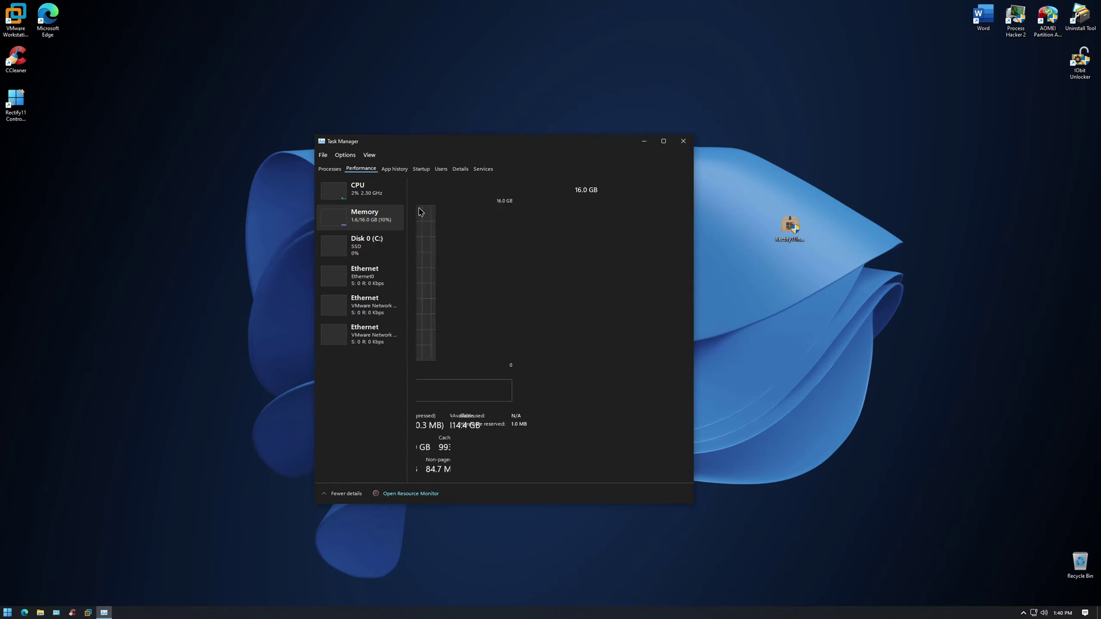
click(366, 190)
click(363, 216)
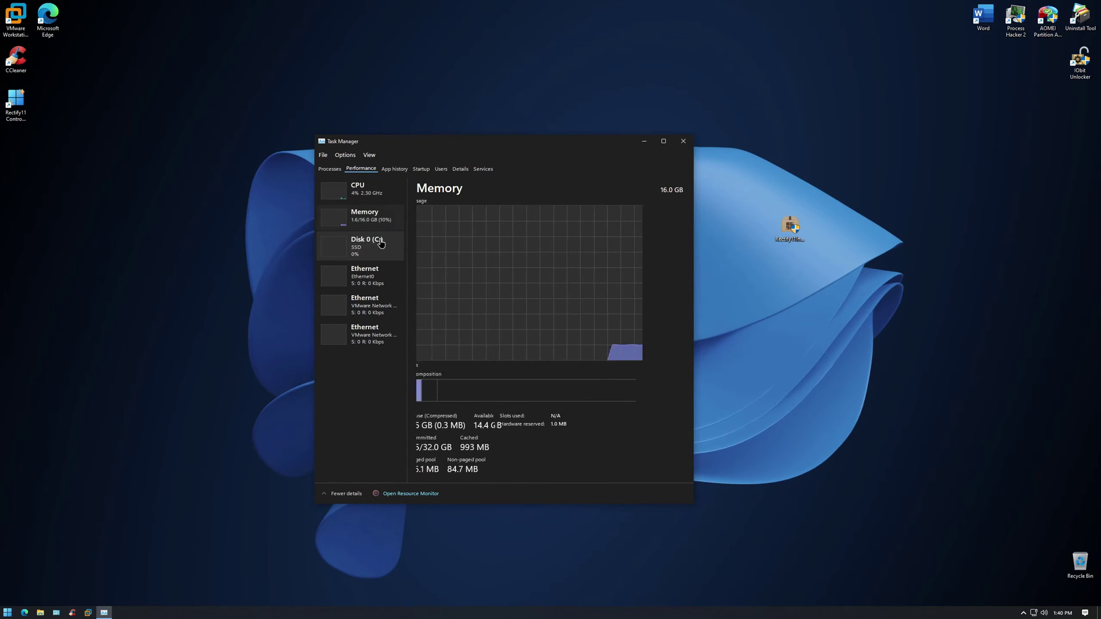
click(368, 241)
click(382, 197)
Check the Processes, Startup and Services lists in Task Manager and close it
click(330, 169)
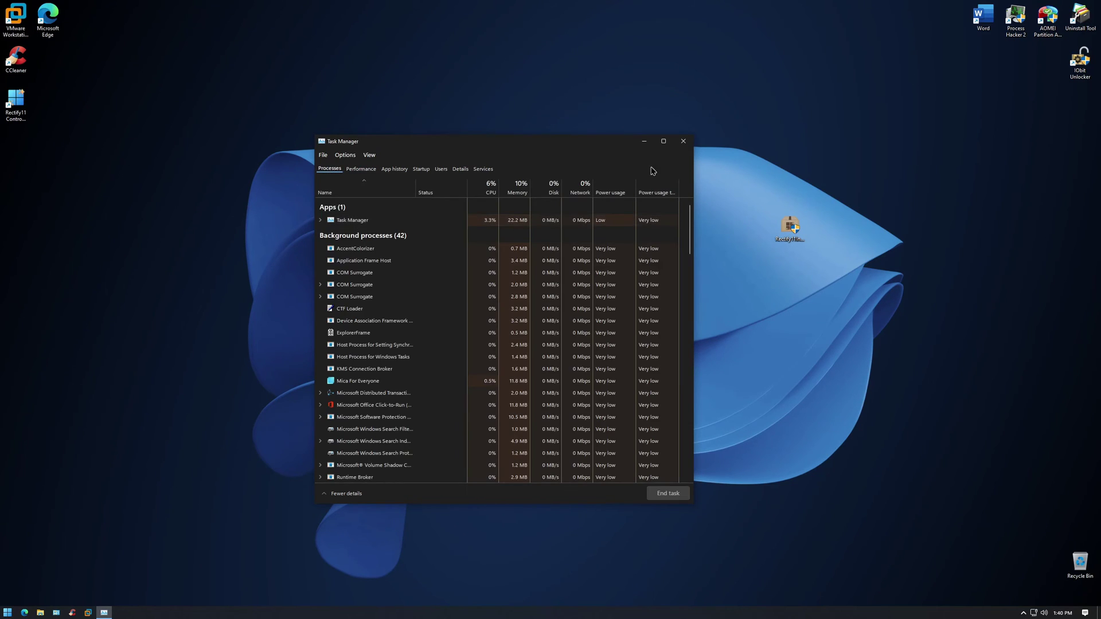
click(457, 170)
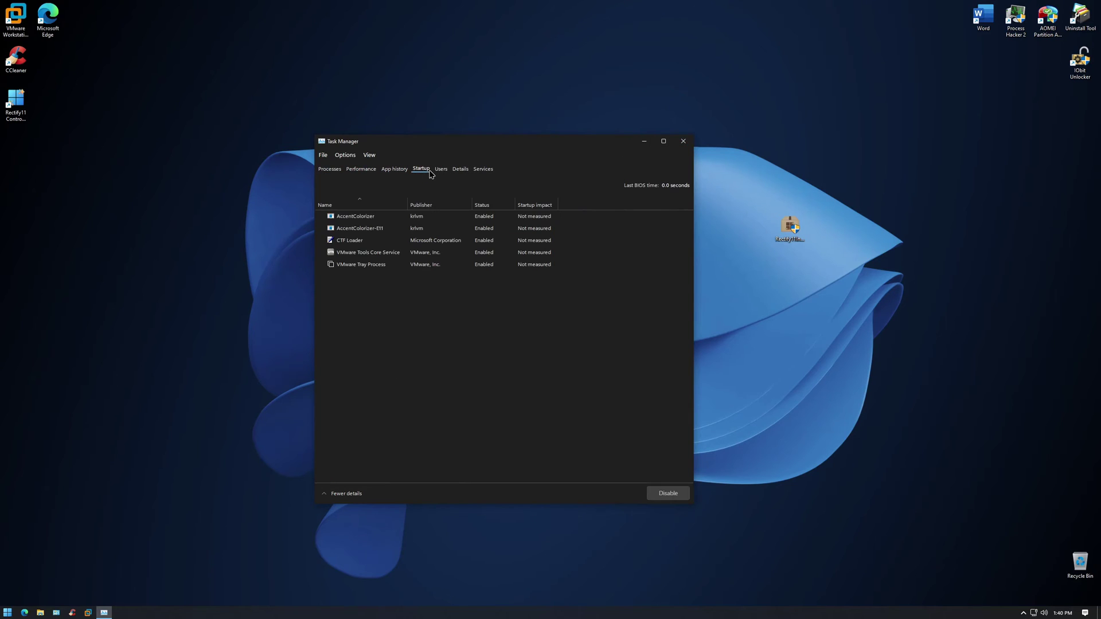
click(483, 169)
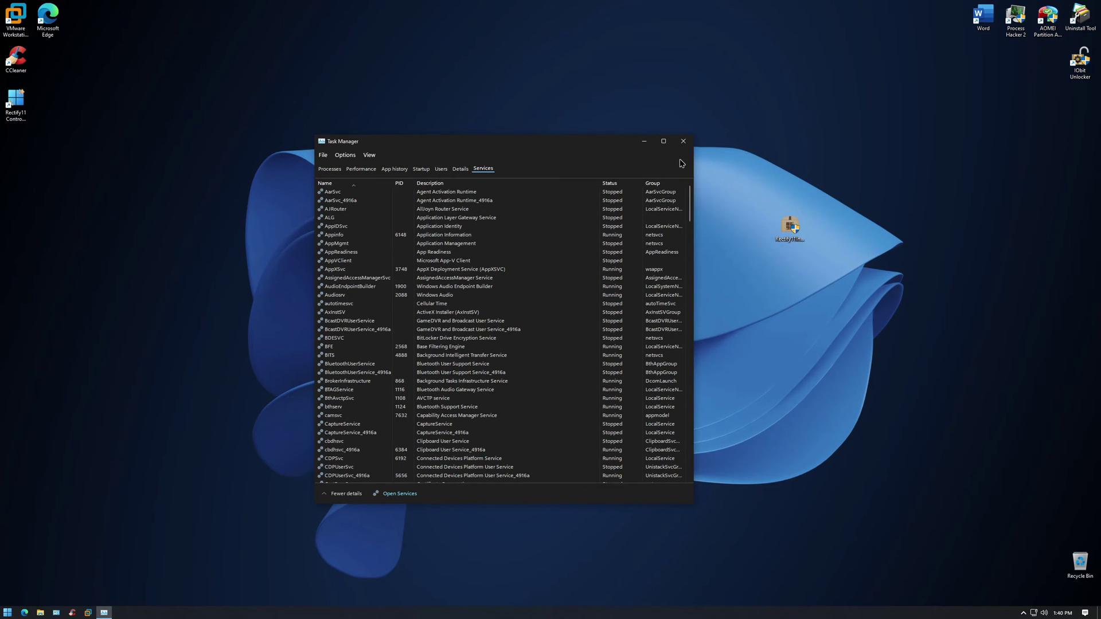
click(685, 142)
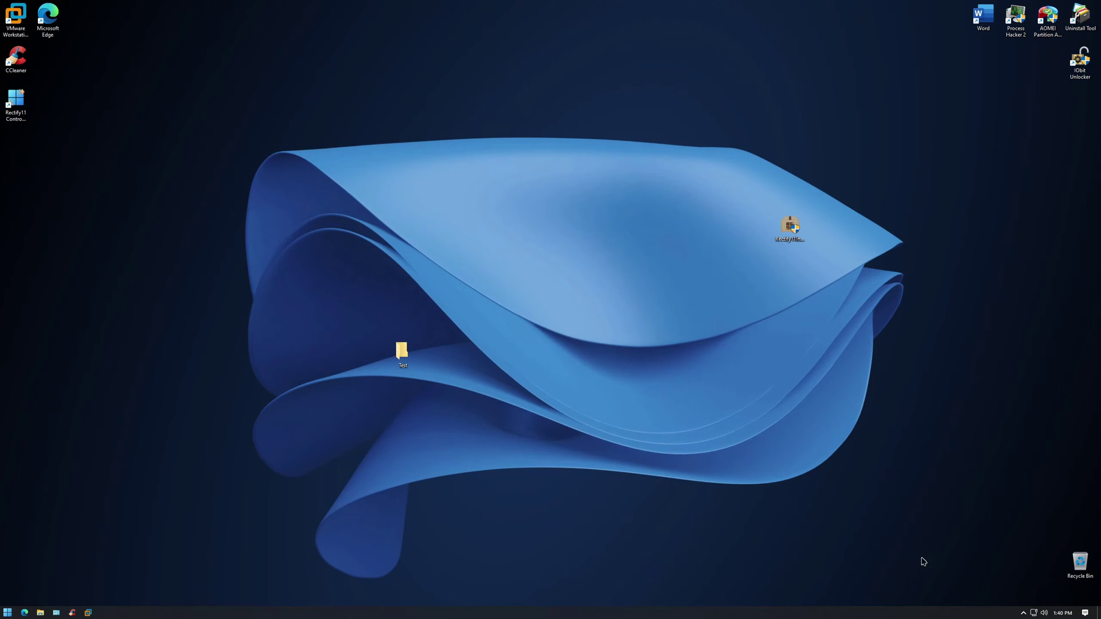
Check the look of the hidden icons, network, volume, clock and notification flyouts in the system tray
click(1025, 615)
click(999, 573)
click(1034, 614)
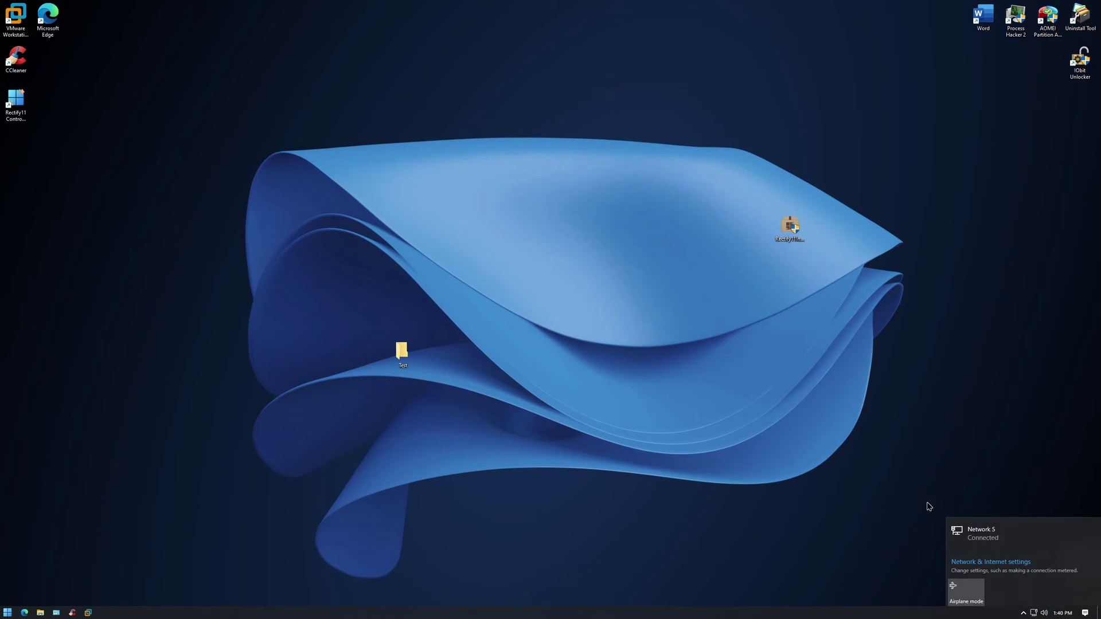
click(896, 508)
click(1044, 613)
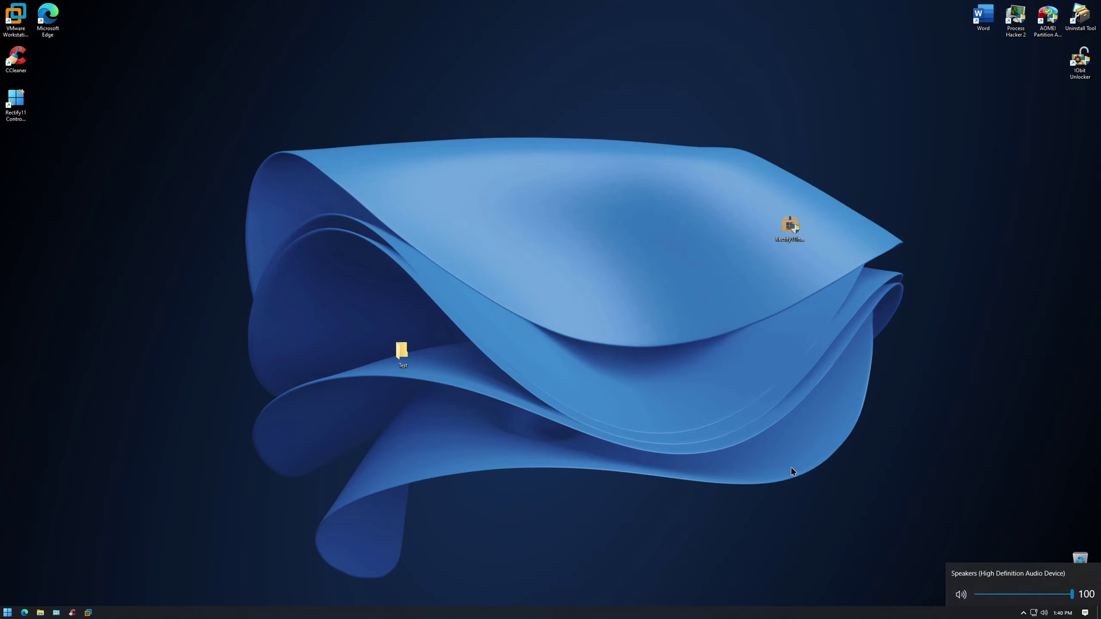
click(801, 473)
click(1063, 614)
click(818, 521)
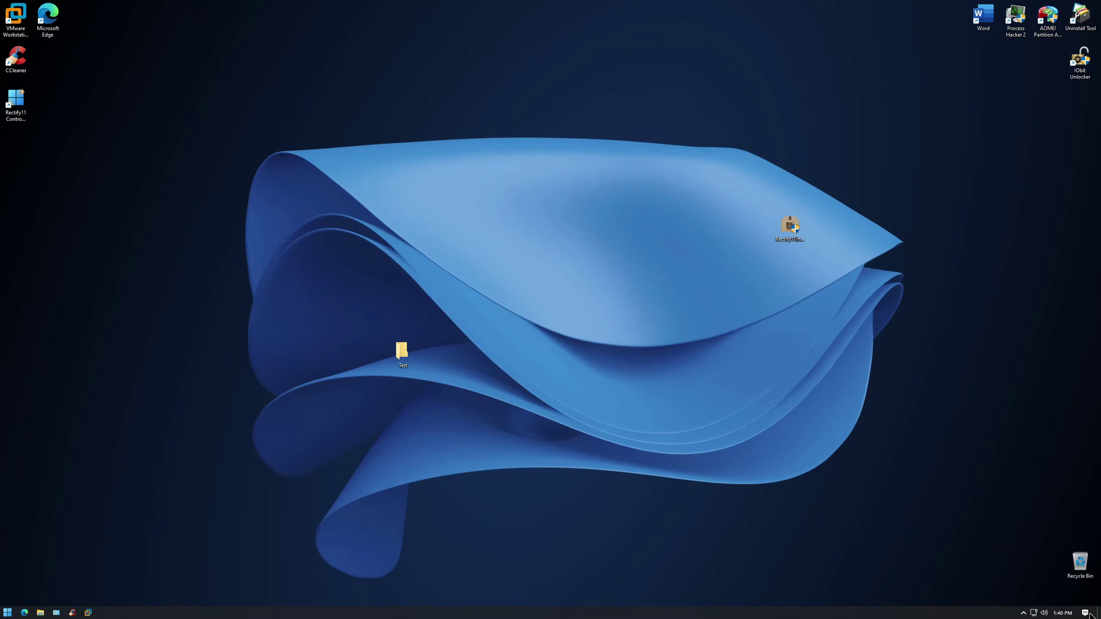
click(1085, 613)
click(911, 411)
Look through the Start menu's app list, and show and hide the menu repeatedly to examine its animation
click(7, 612)
scroll(73, 552, down, 5)
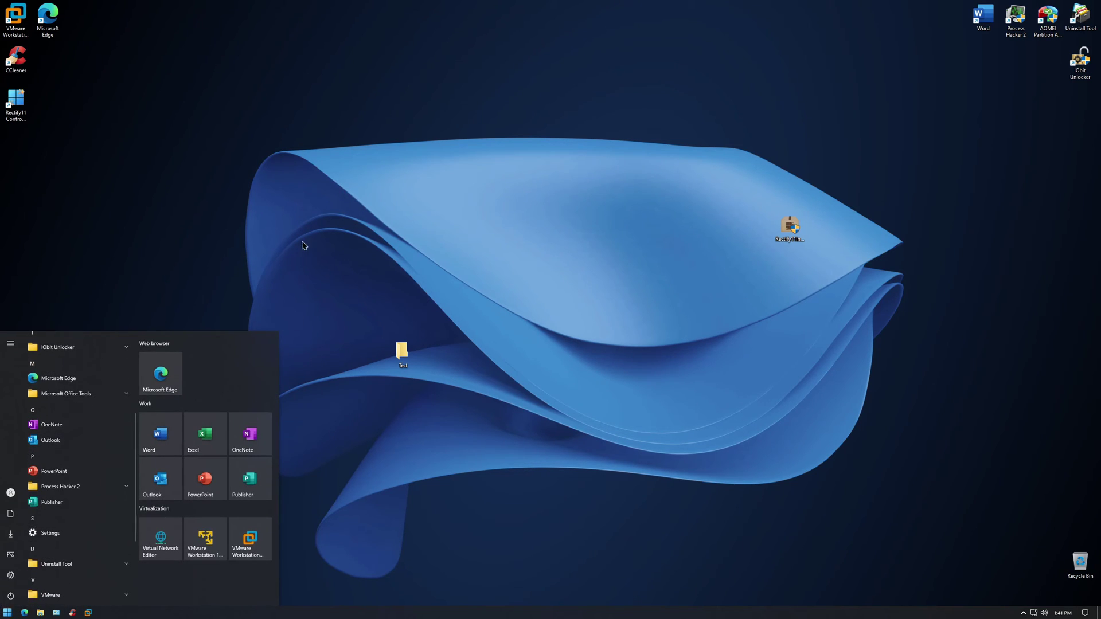
key(super)
key(super)
key(super)
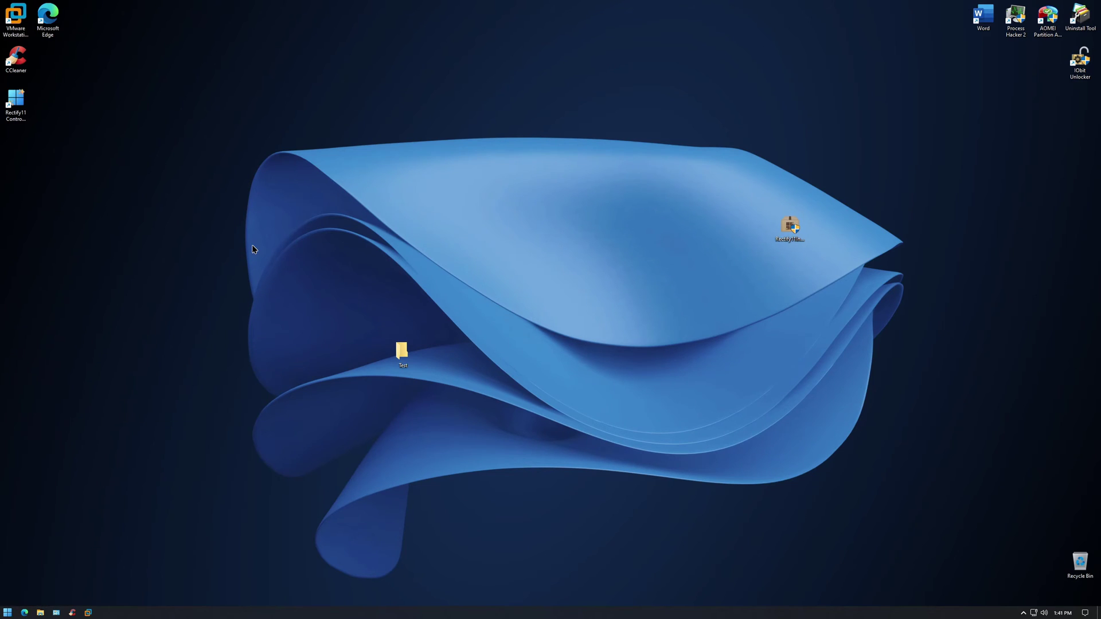
key(super)
key(super)
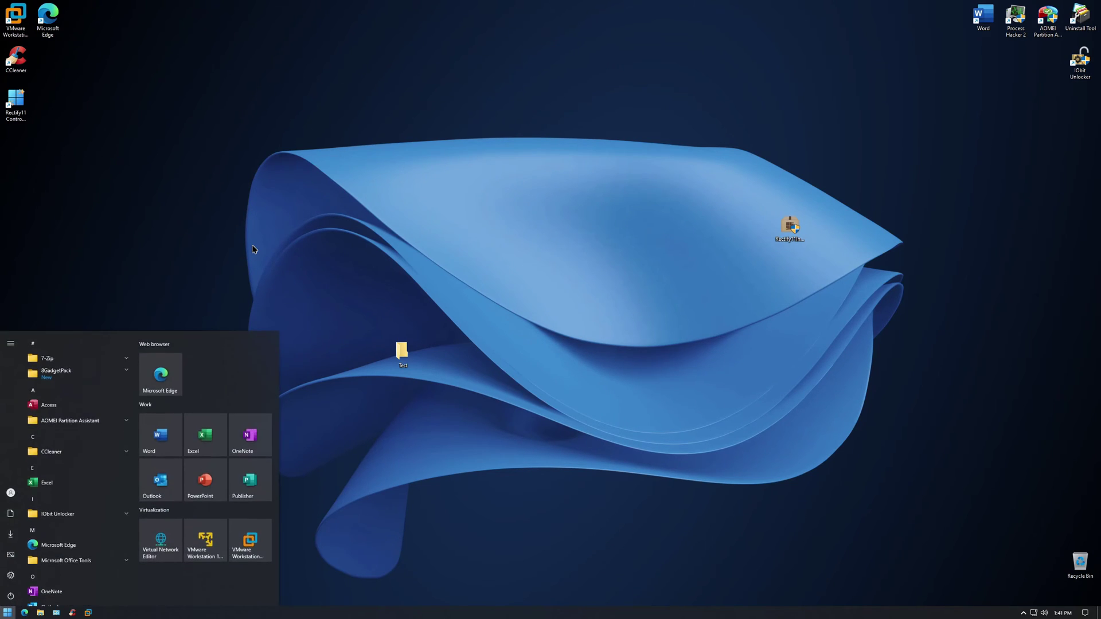
key(super)
key(super)
key(super)
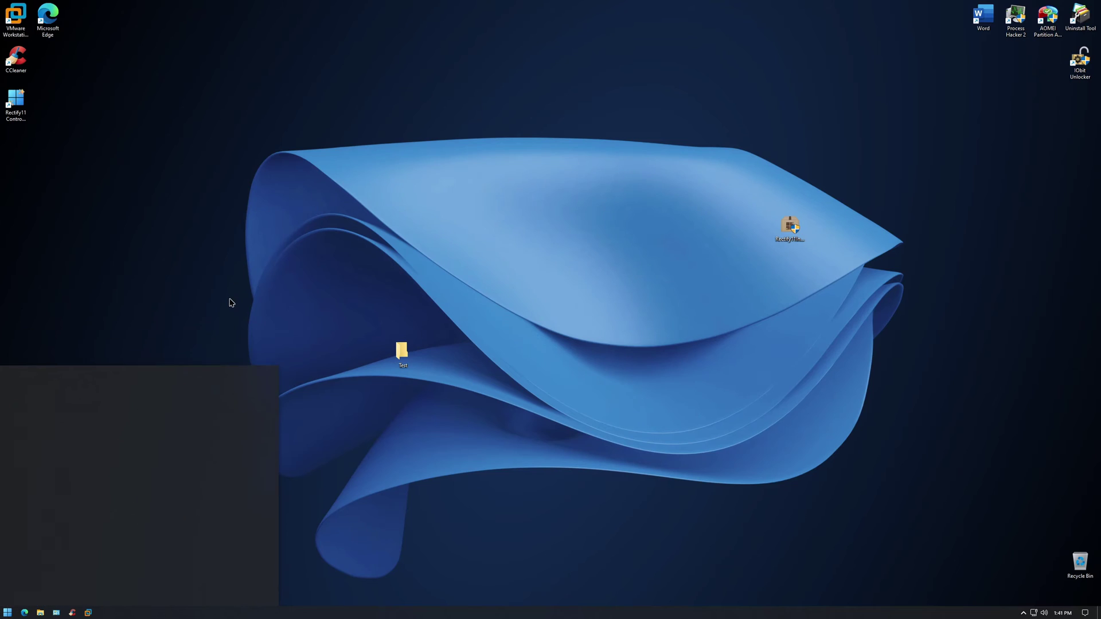
Open Windows Settings from the app list, restore it to a smaller window, and view the Update & Security and System pages
key(super)
scroll(61, 519, down, 5)
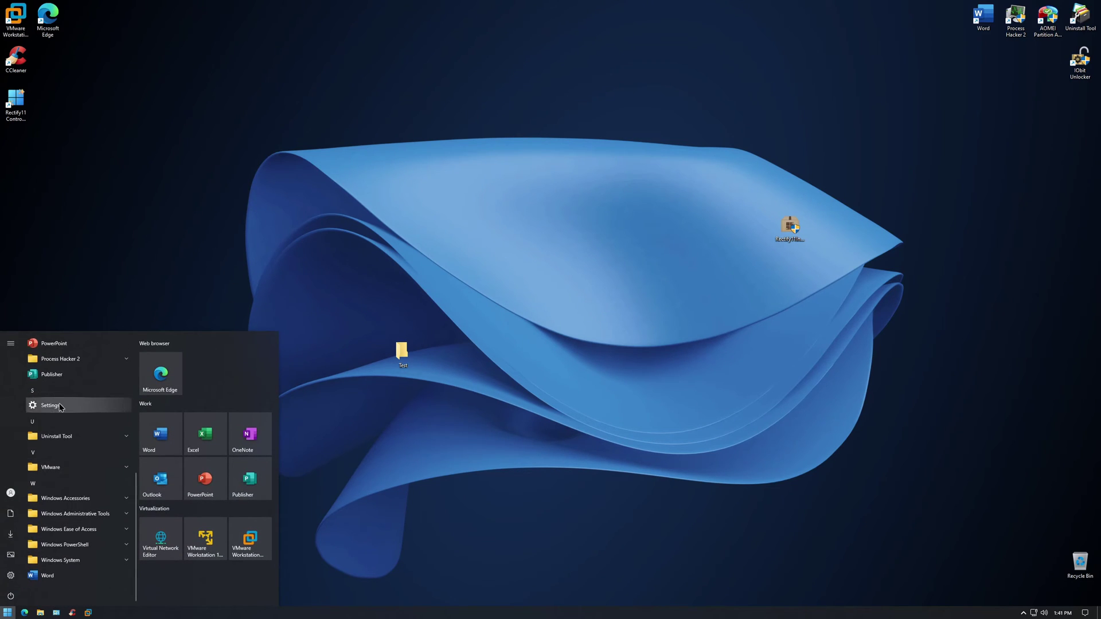
click(63, 409)
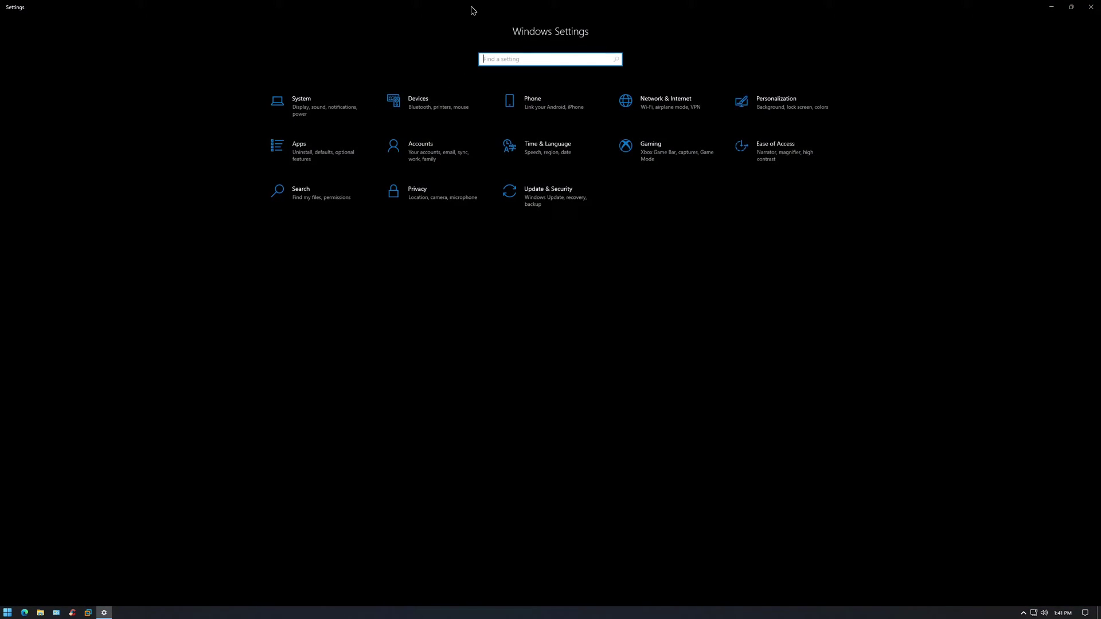
double_click(472, 7)
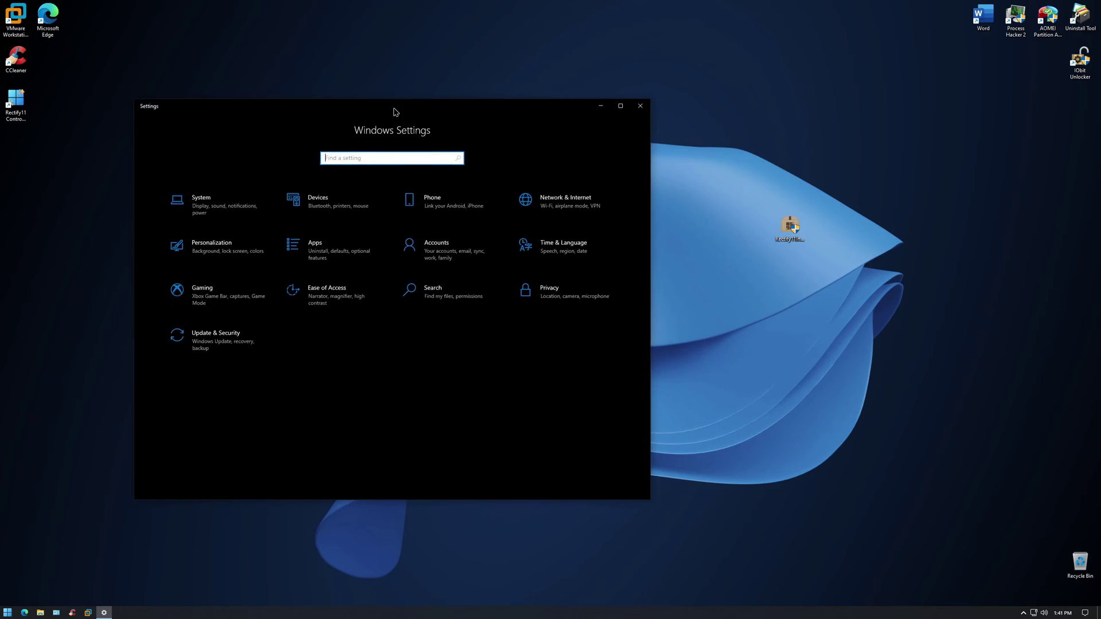
click(288, 335)
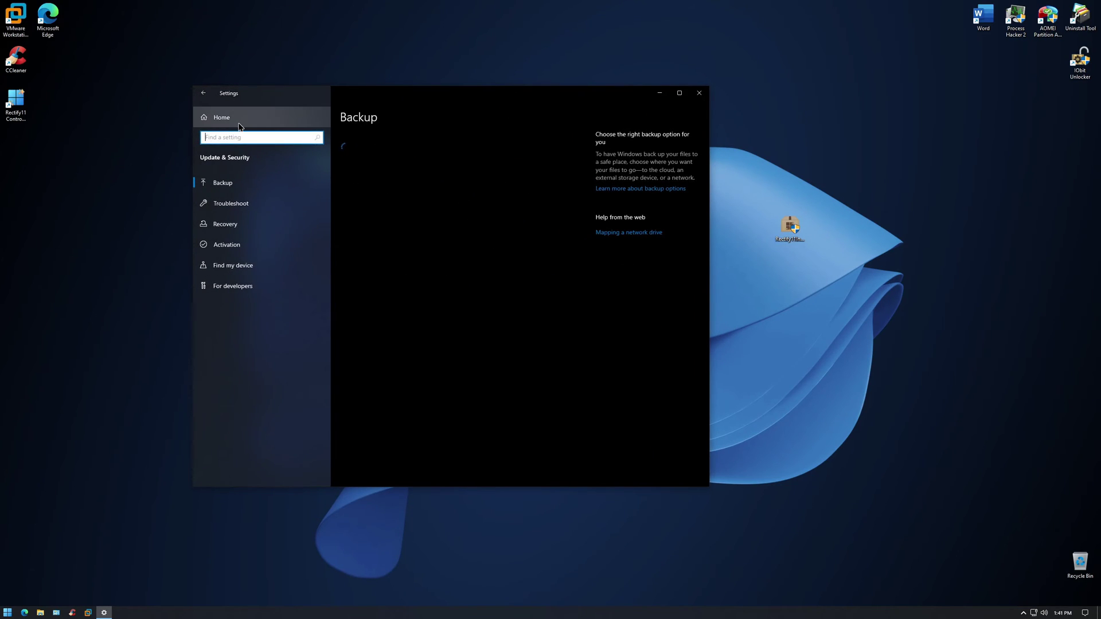
click(229, 117)
click(301, 204)
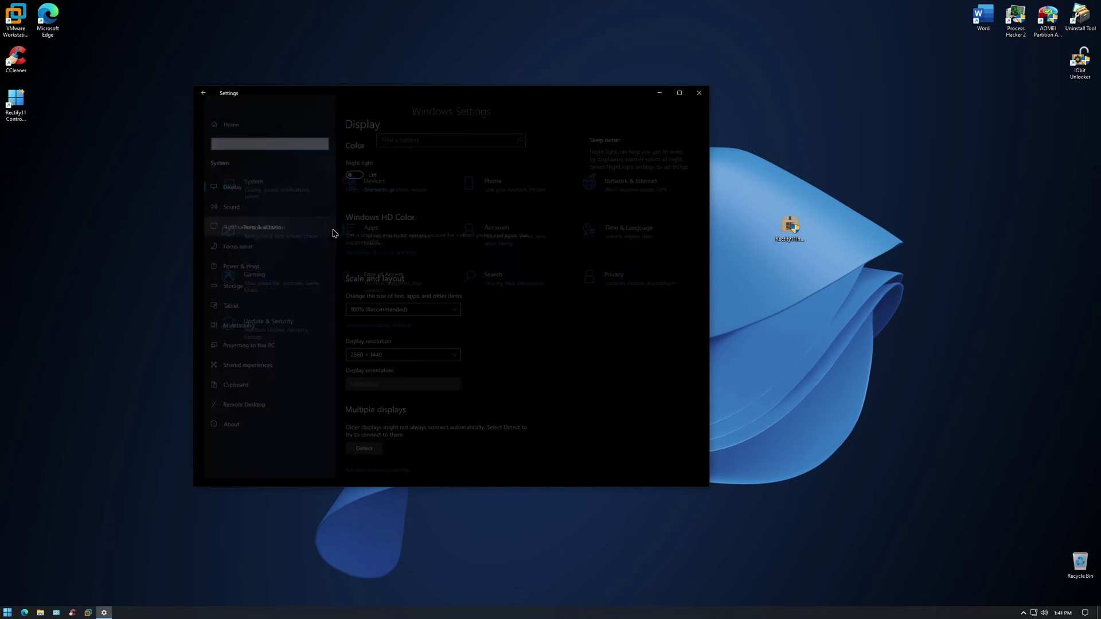
Check the Windows edition on the About page, trying the window maximized and restored, and close Settings
click(254, 430)
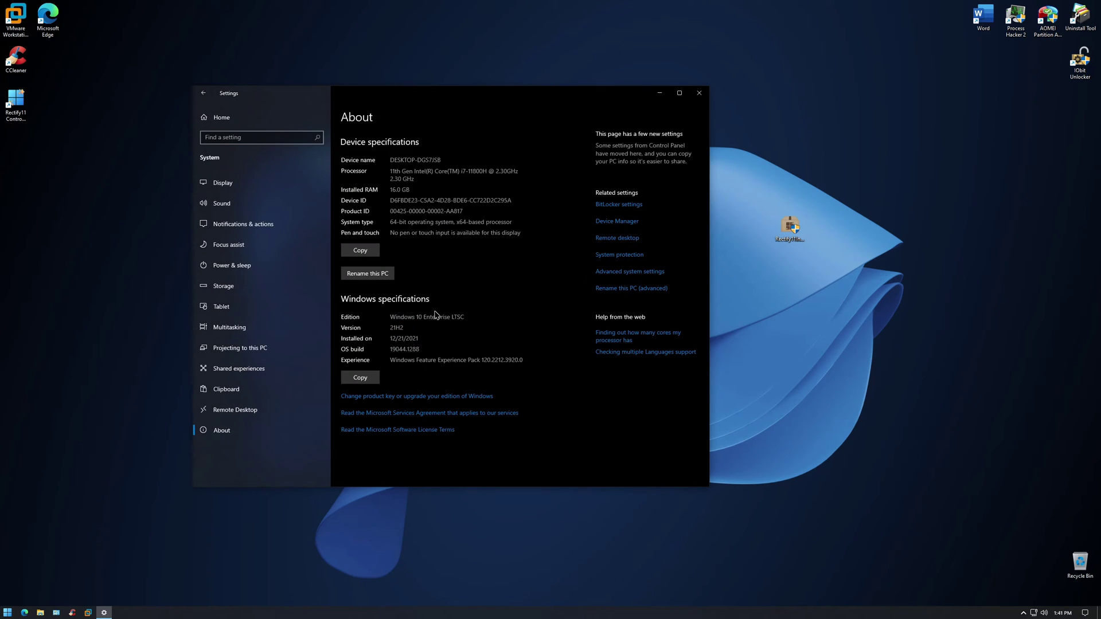
drag(484, 314, 483, 316)
drag(390, 318, 467, 319)
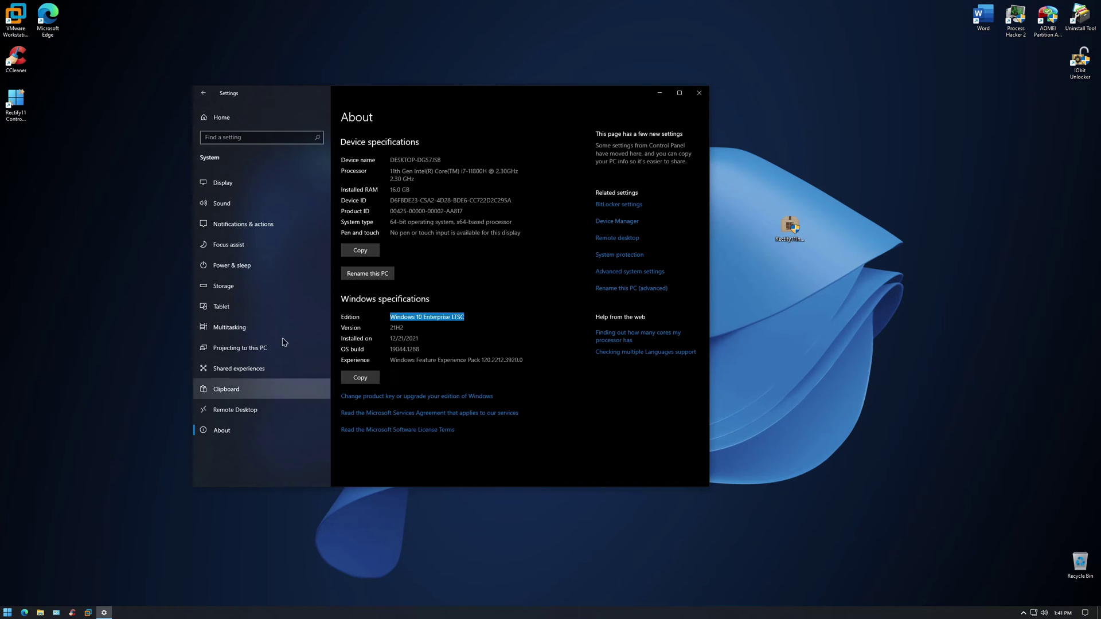
click(593, 448)
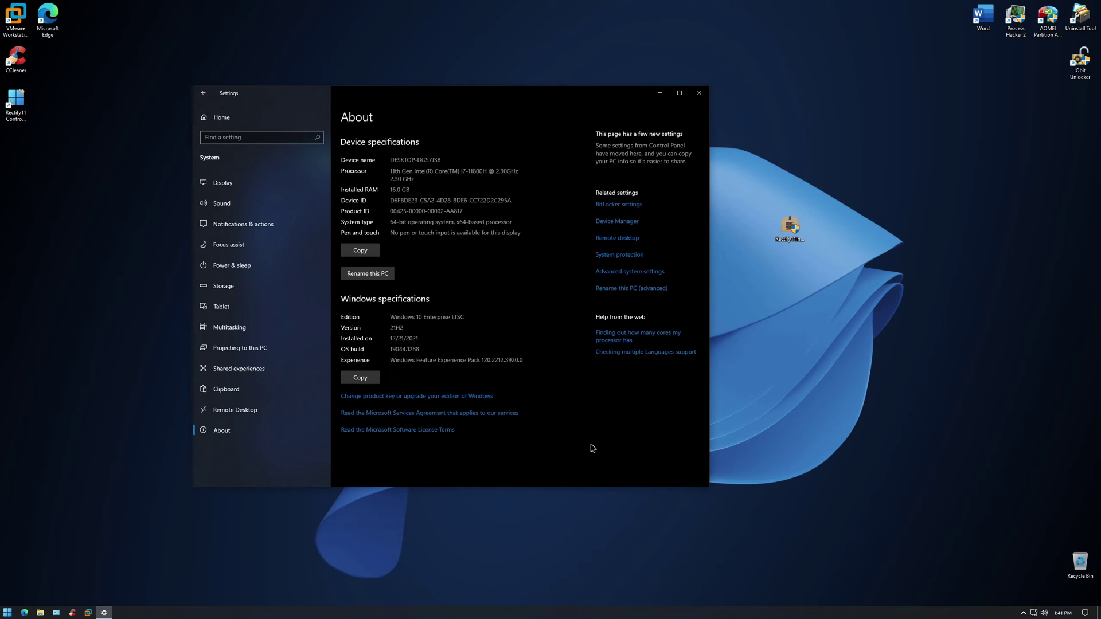
click(680, 93)
click(1062, 7)
click(699, 93)
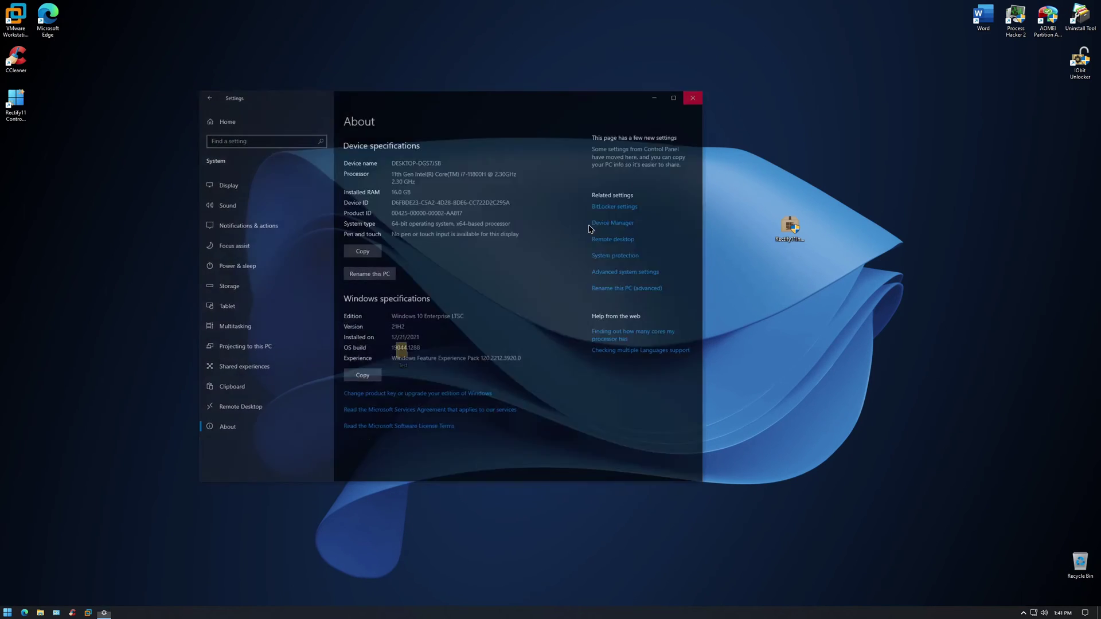
Run regedit and allow it to make changes to the device
key(super+r)
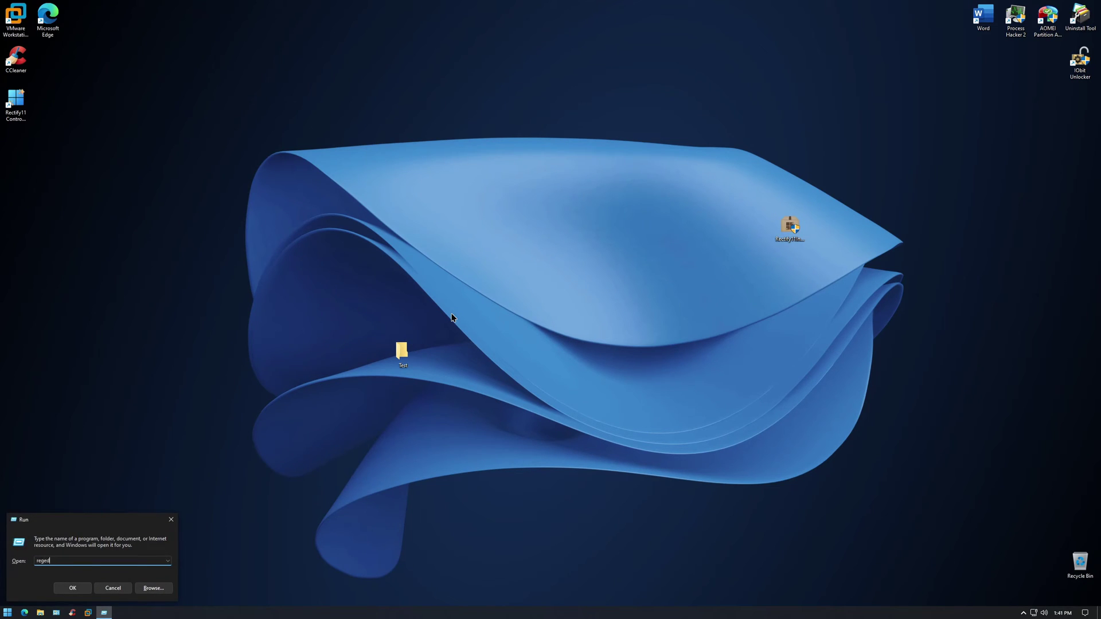
text(regedit)
key(Return)
key(Left)
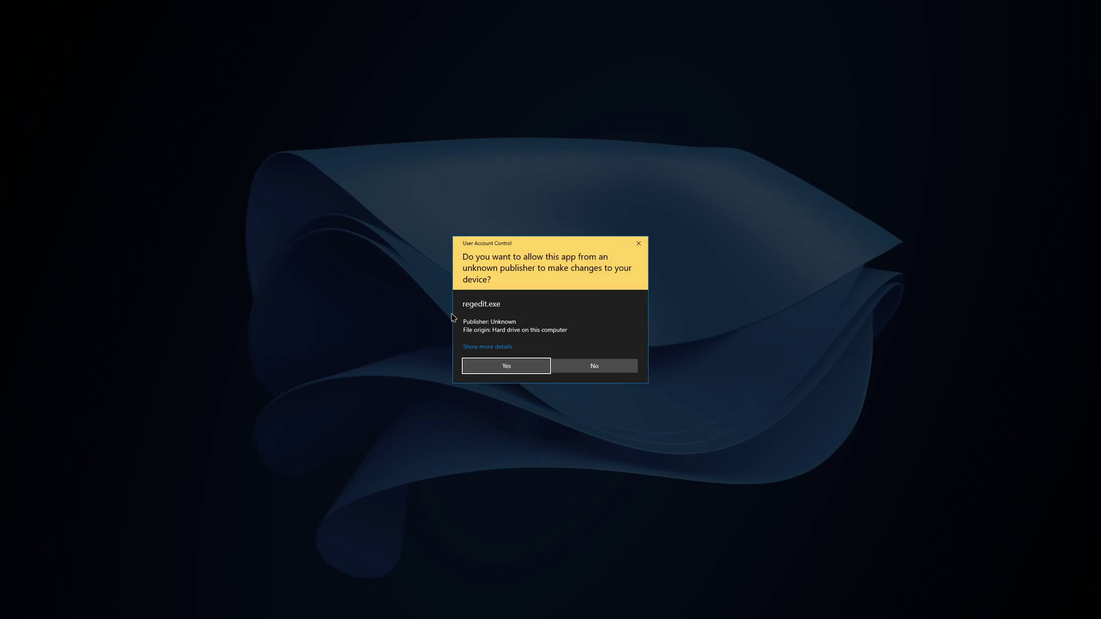
key(Return)
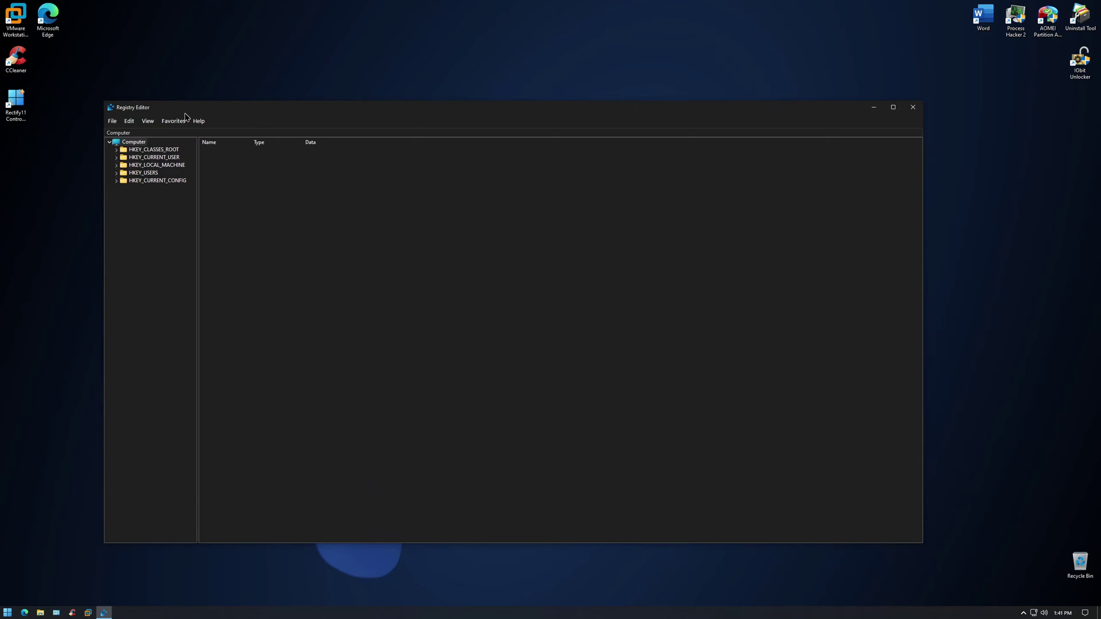
Browse HKEY_LOCAL_MACHINE\SOFTWARE to RegisteredApplications and view the Windows Media Player string value without editing it
click(116, 165)
click(123, 212)
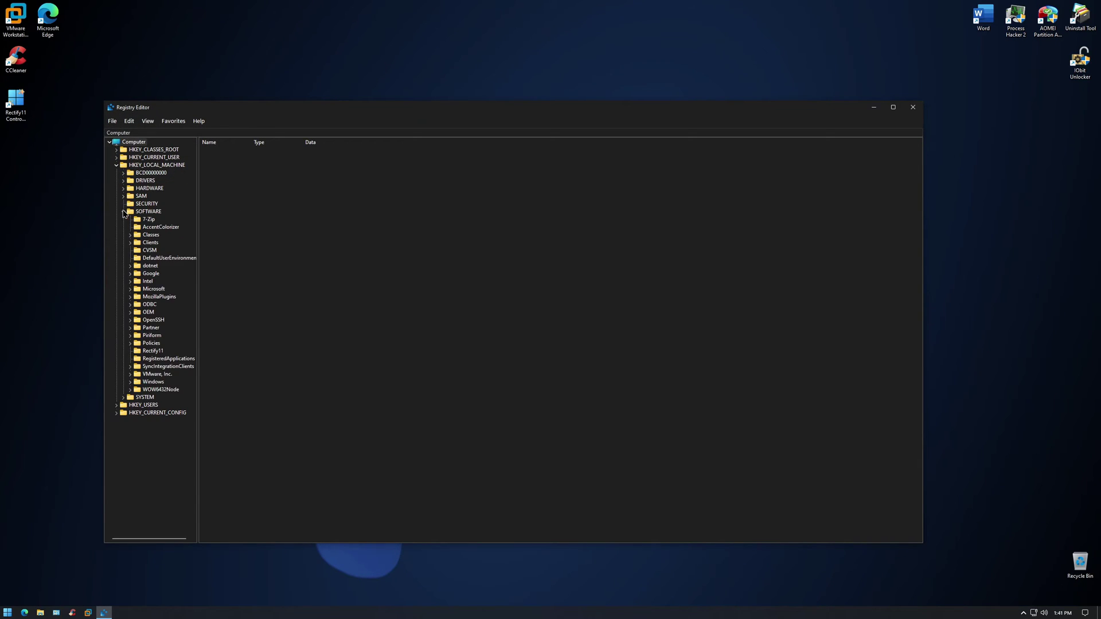
click(152, 221)
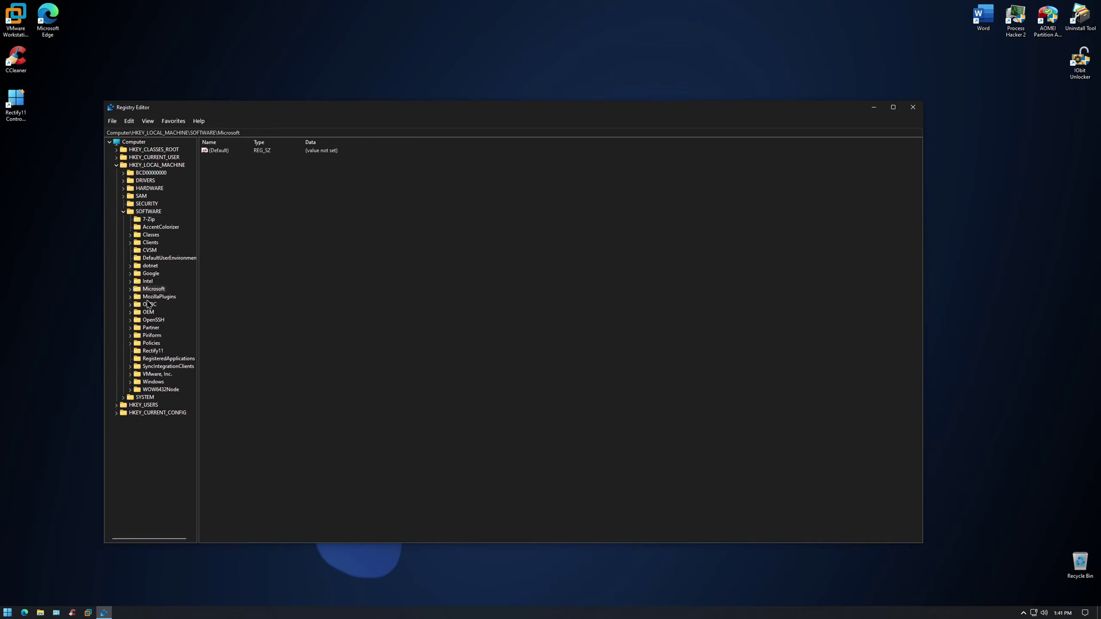
click(147, 359)
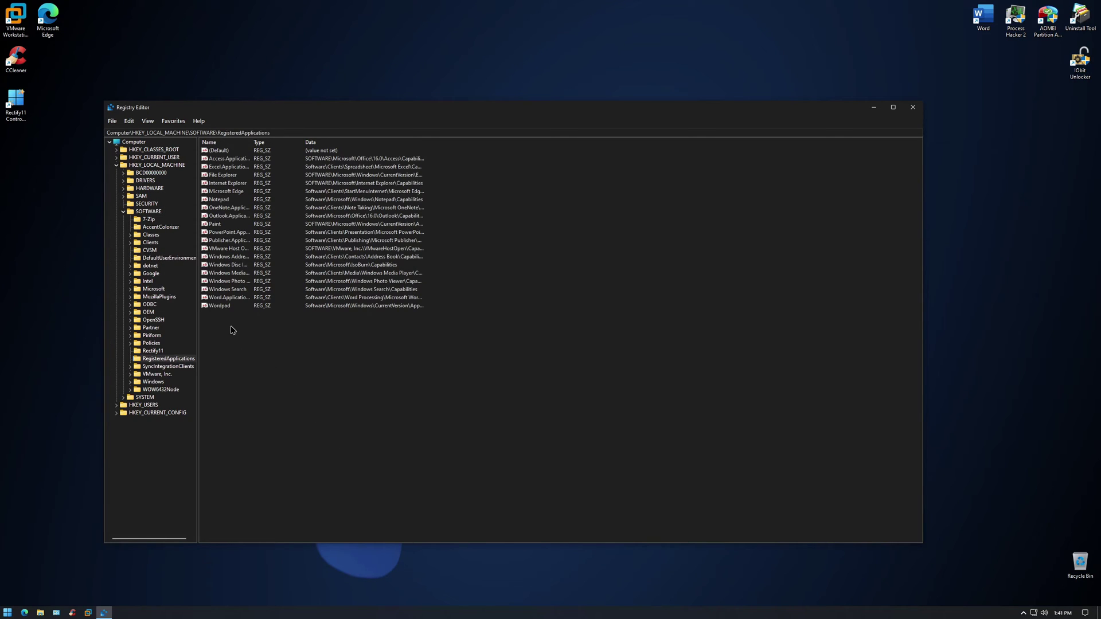
double_click(228, 274)
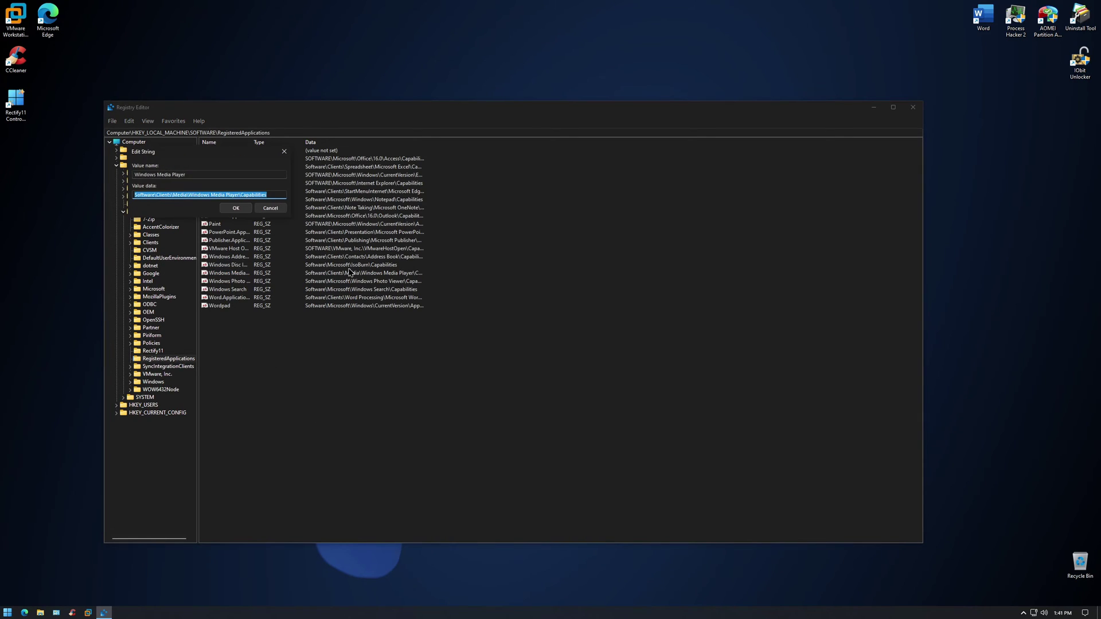
click(241, 209)
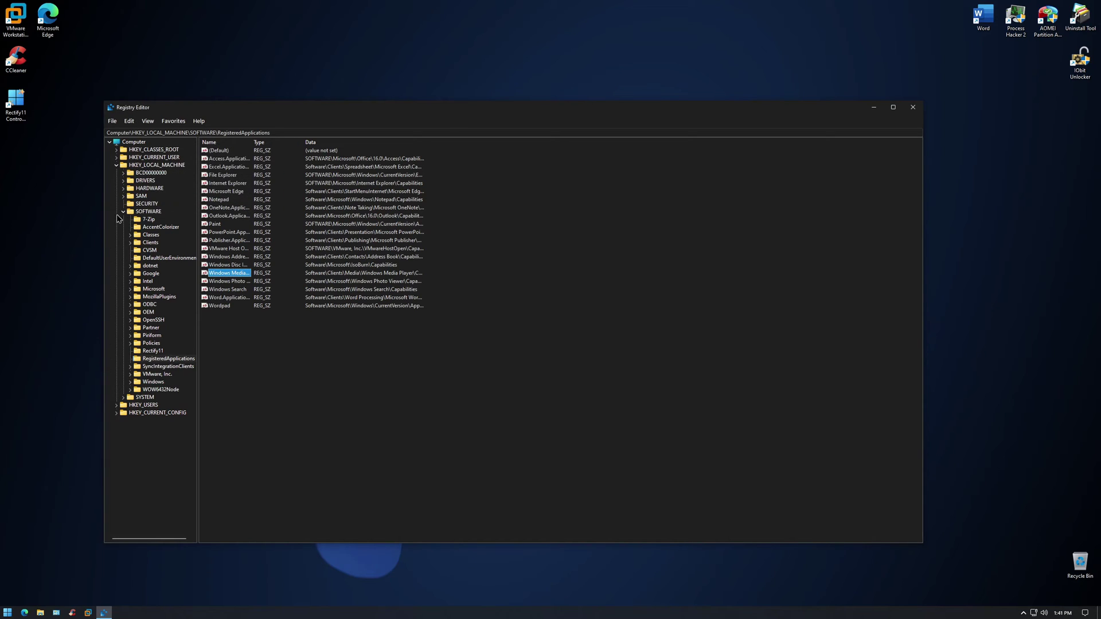
Collapse the SOFTWARE and HKEY_LOCAL_MACHINE branches, return to Computer, and close Registry Editor
click(124, 212)
click(117, 166)
click(135, 143)
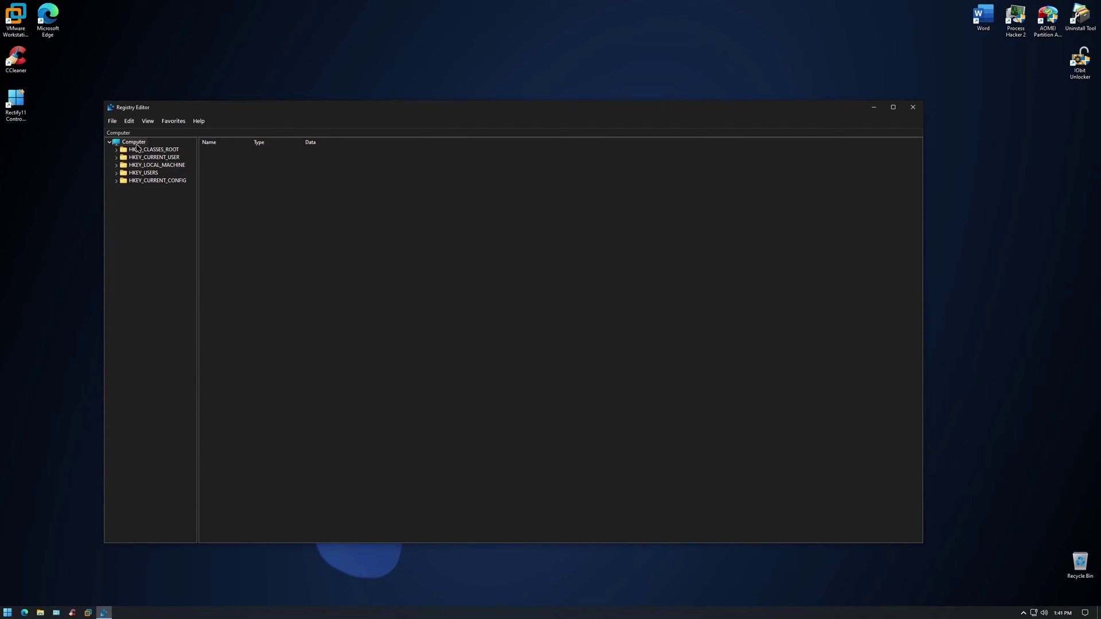
click(913, 107)
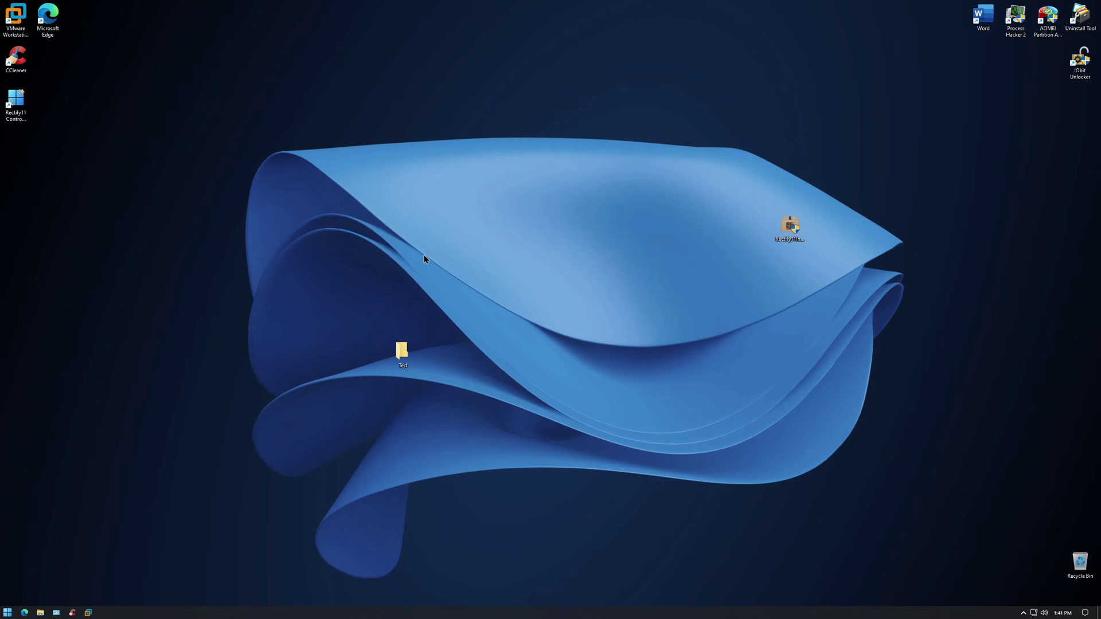
Run gpedit.msc, allow it to make changes, and maximize the Local Group Policy Editor with a wider console tree
key(super+r)
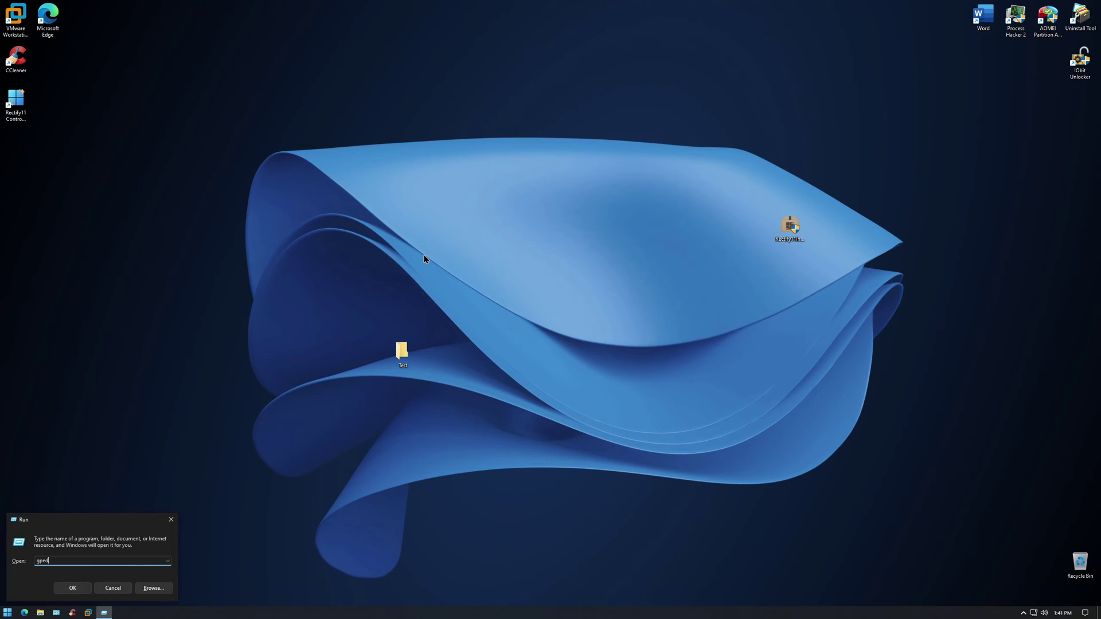
text(gpedit.msc)
key(Return)
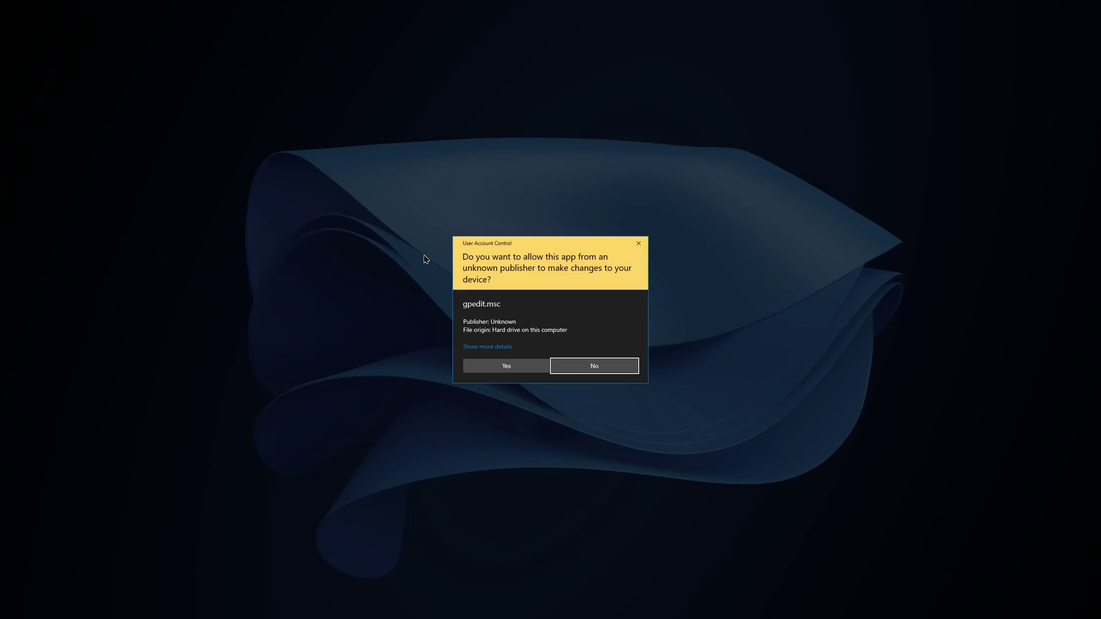
key(alt+y)
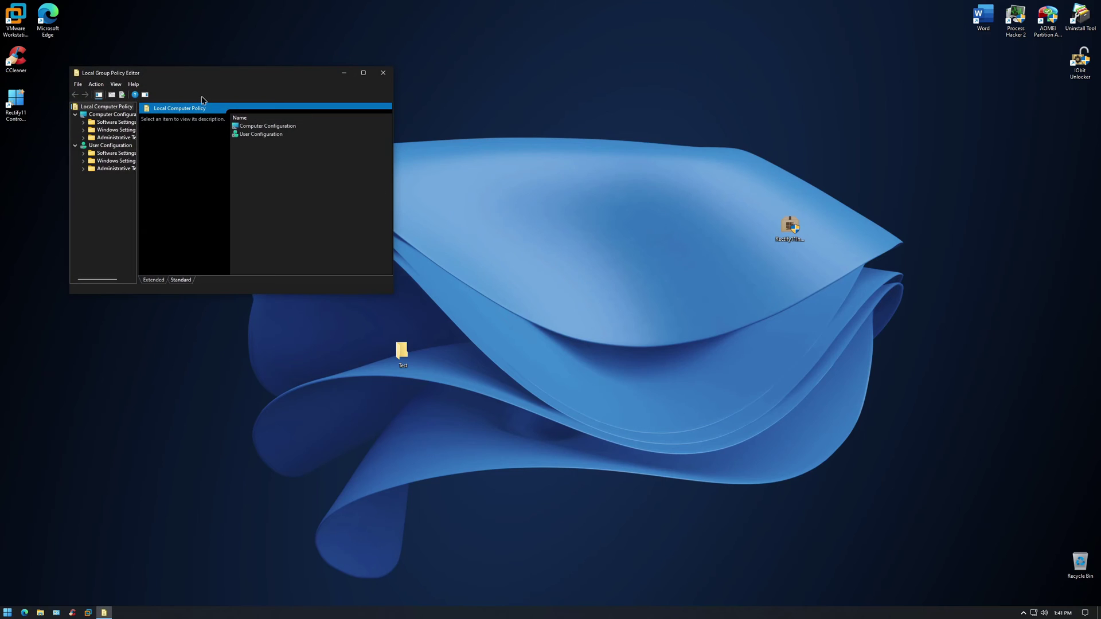
drag(191, 77, 494, 287)
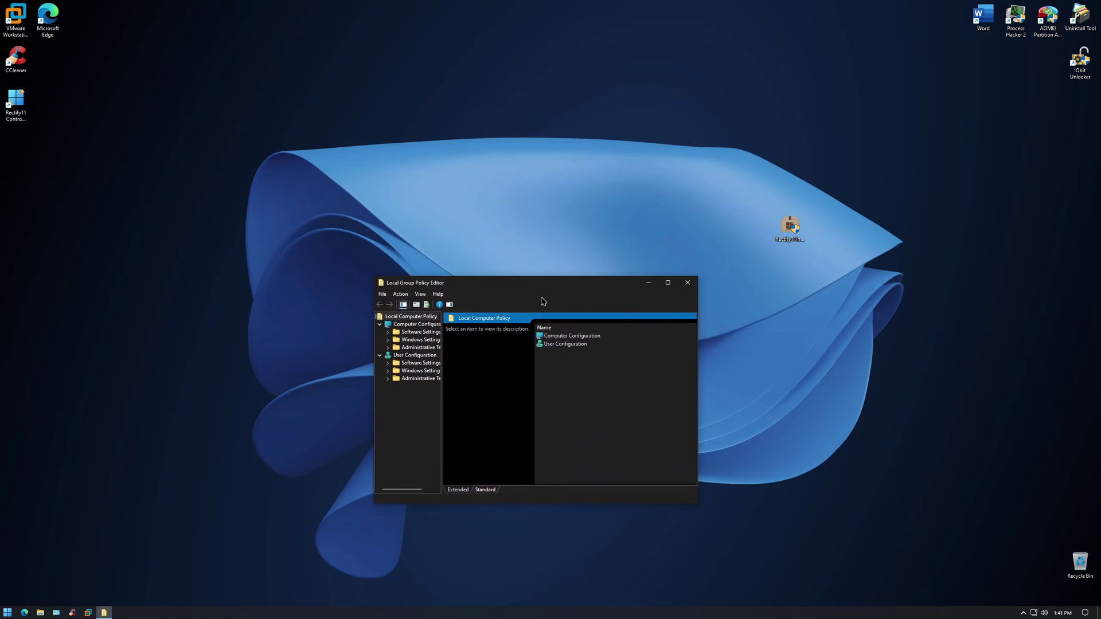
click(668, 282)
drag(69, 269, 179, 261)
Look through the Windows Components policy folders under Computer Configuration's Administrative Templates and close the Local Group Policy Editor
click(48, 69)
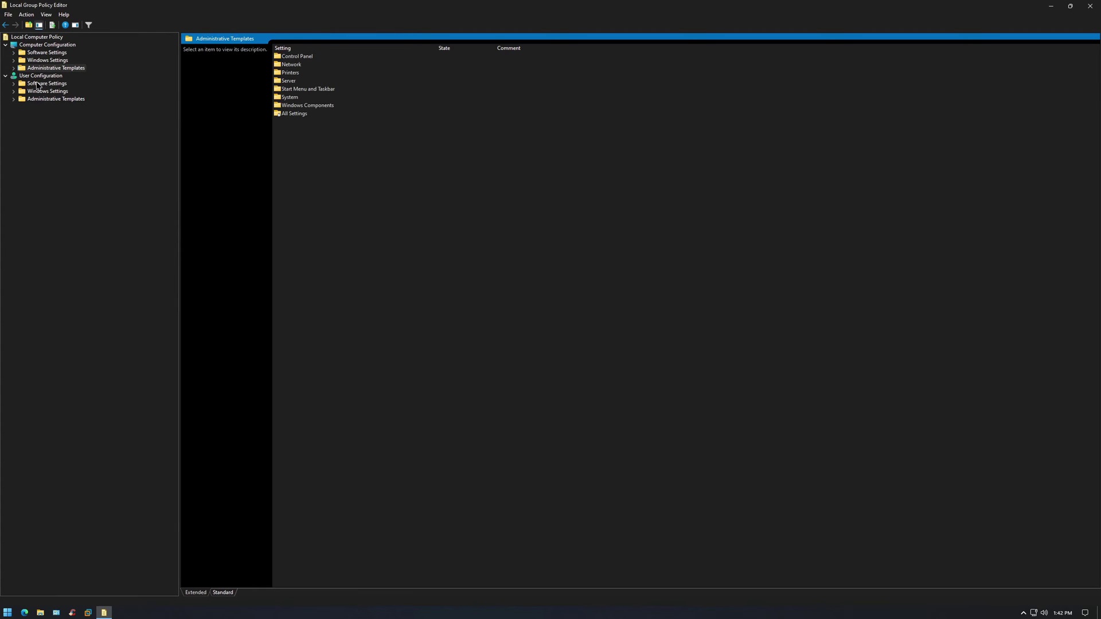
click(14, 68)
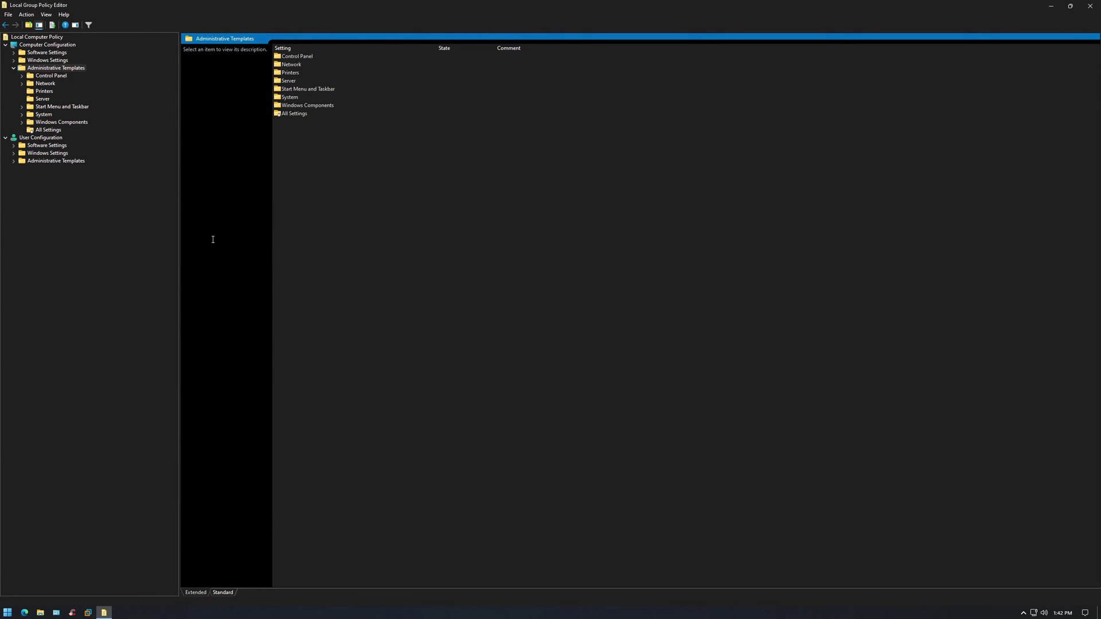
double_click(321, 106)
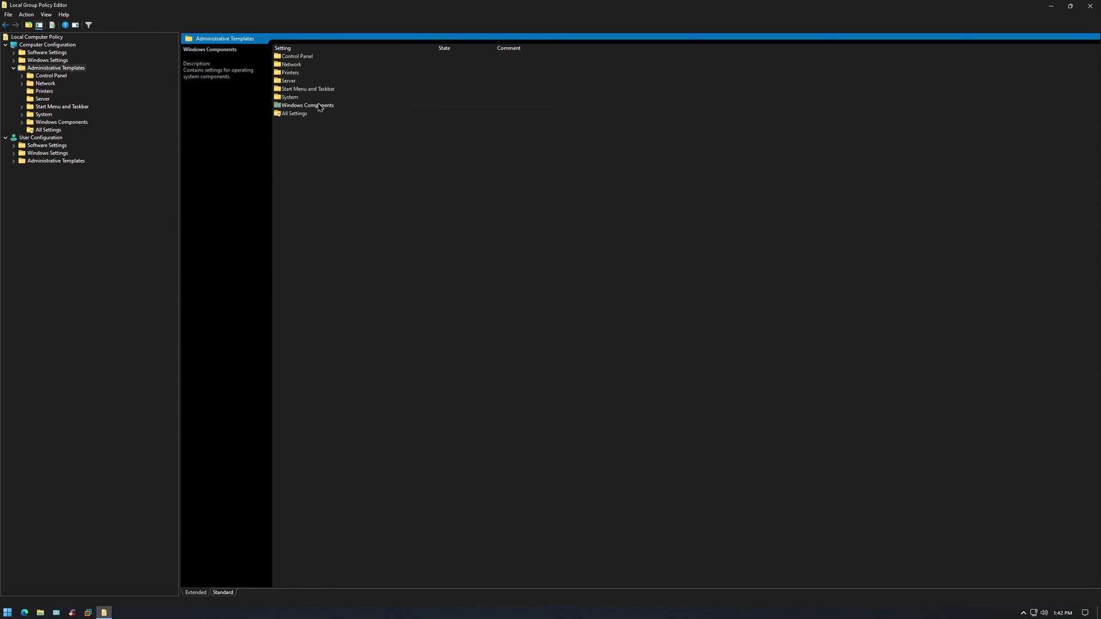
scroll(332, 261, down, 8)
scroll(359, 448, up, 7)
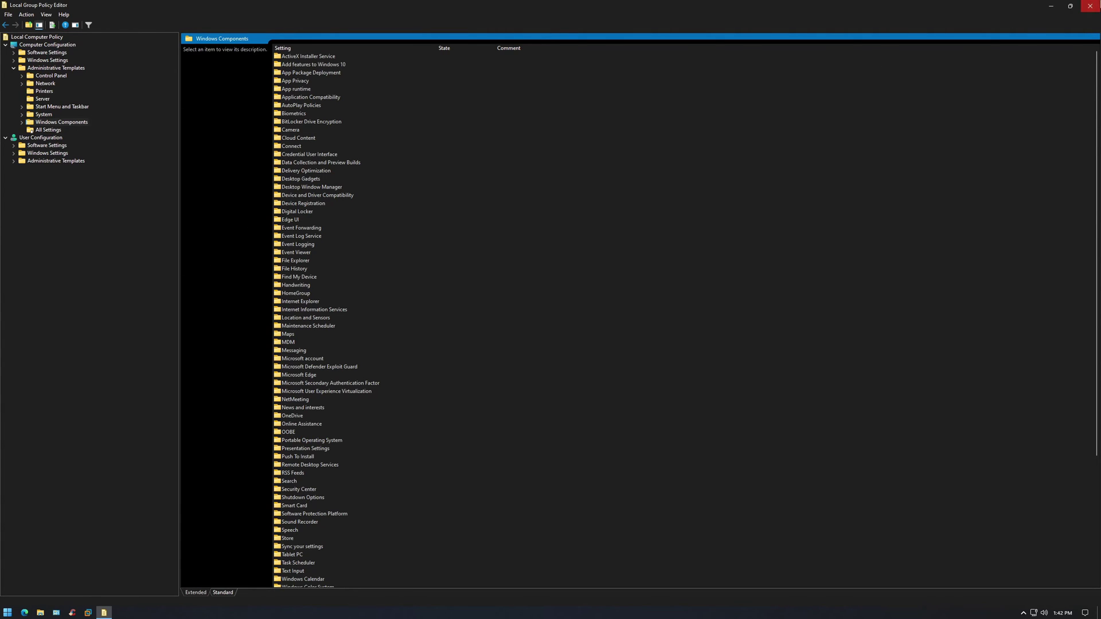
click(1090, 6)
Open the desktop's Personalize settings, view the Background page, and close Settings
drag(708, 112, 651, 163)
right_click(524, 259)
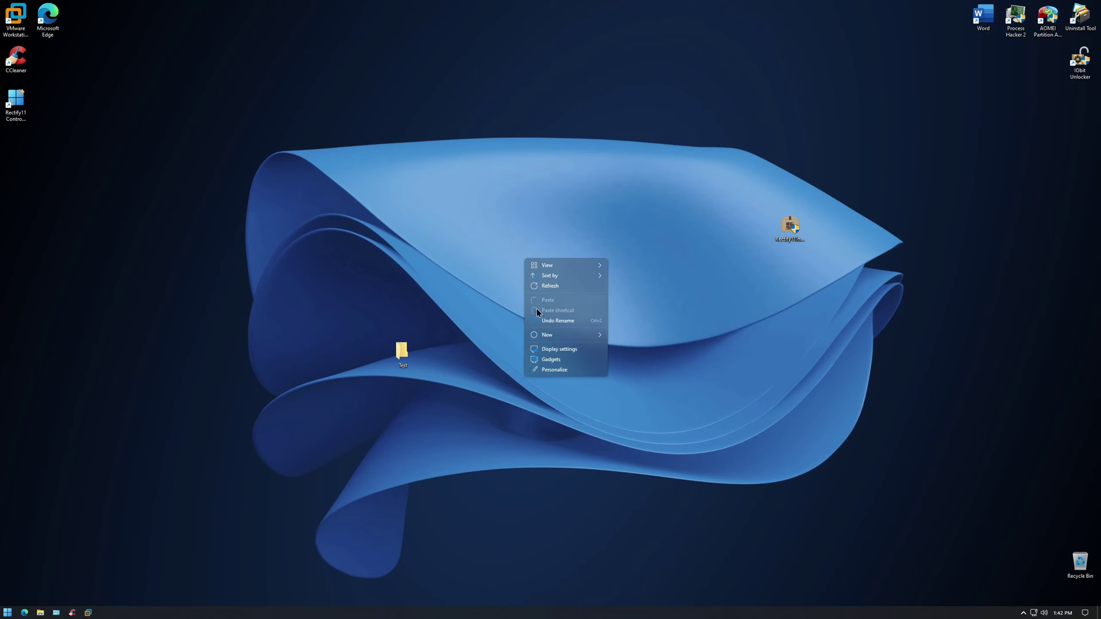
click(562, 372)
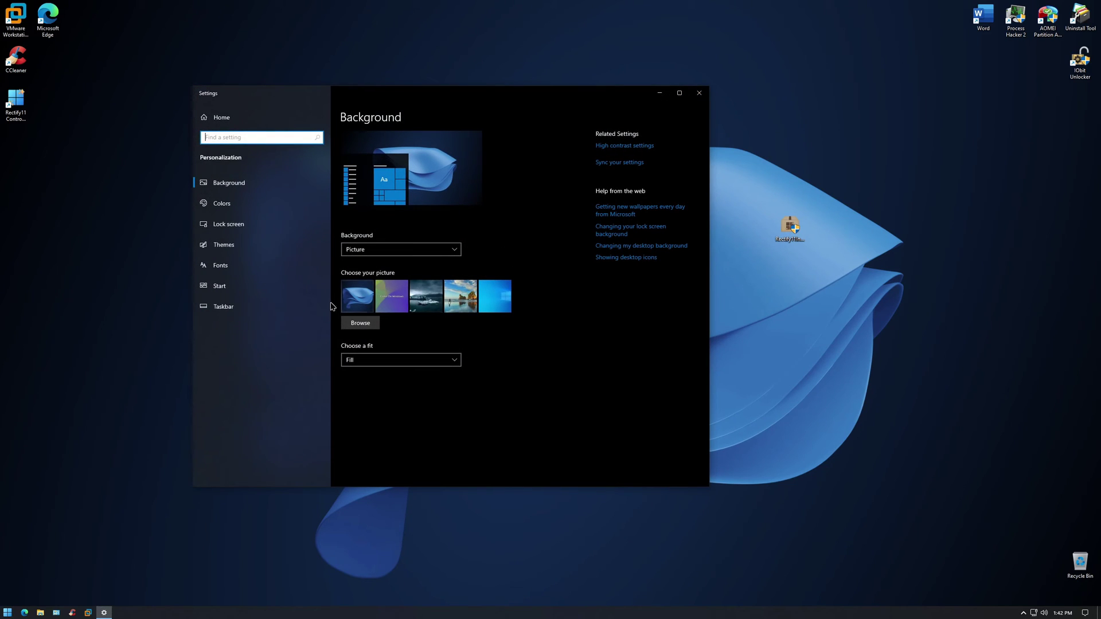
click(699, 93)
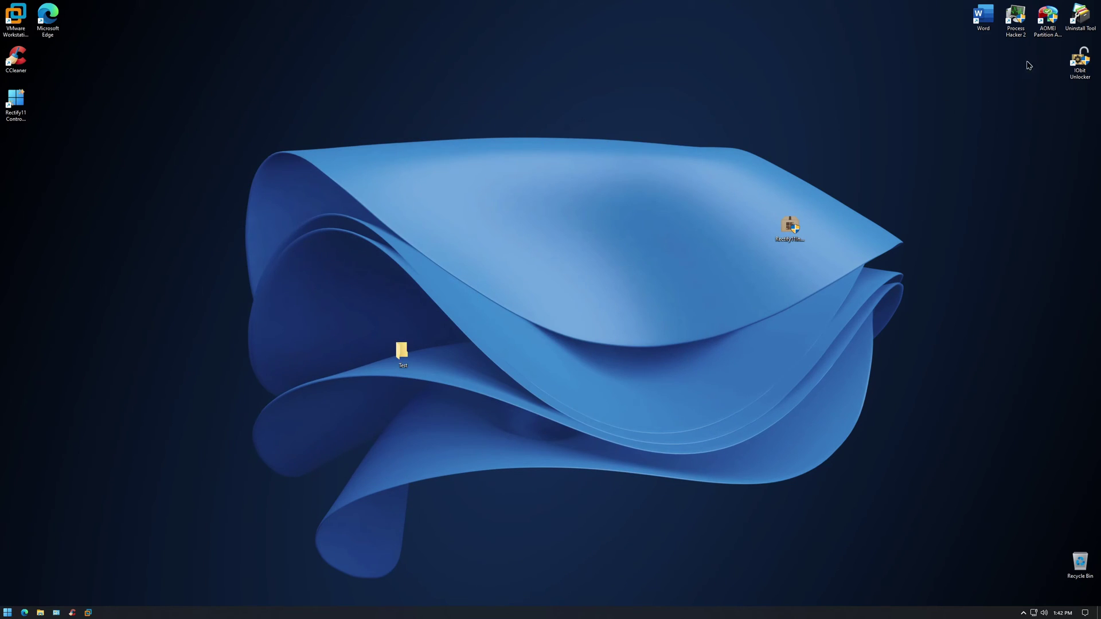
Open Uninstall Tool, look through its app lists and the Install and Trace dialog, cancel the dialog, and close the tool
double_click(1080, 17)
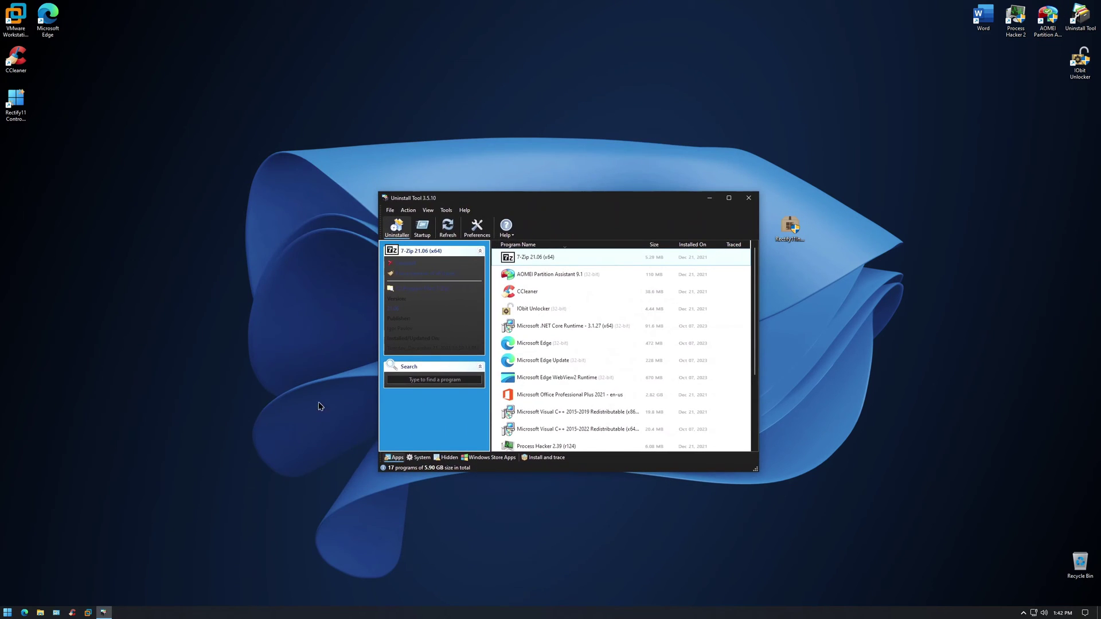
scroll(604, 404, down, 2)
scroll(595, 429, up, 2)
click(422, 458)
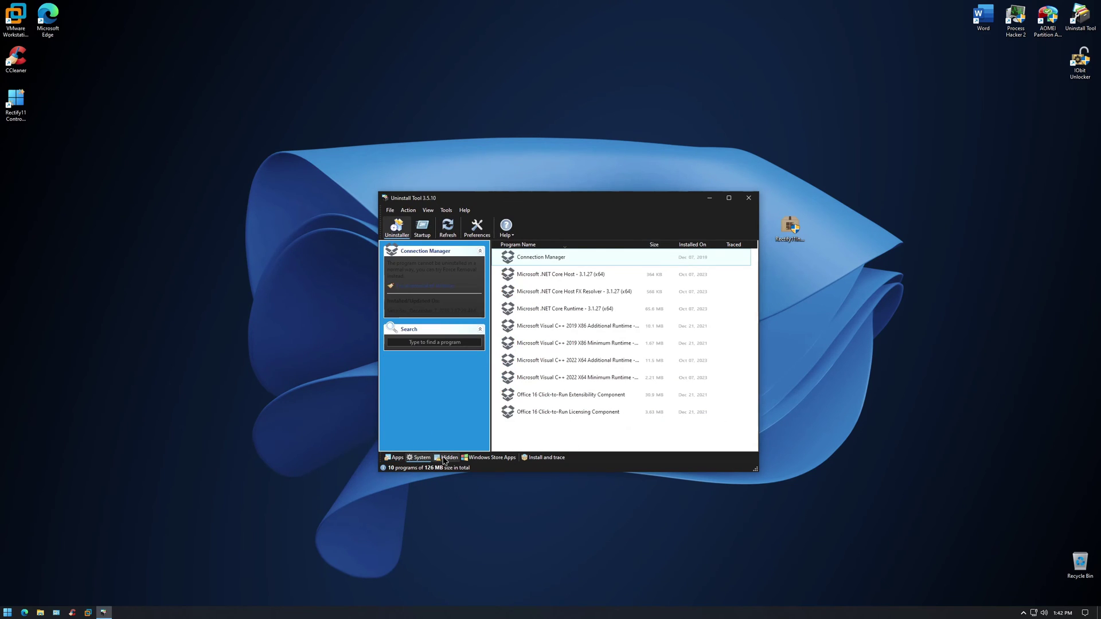
click(447, 457)
click(492, 458)
click(544, 457)
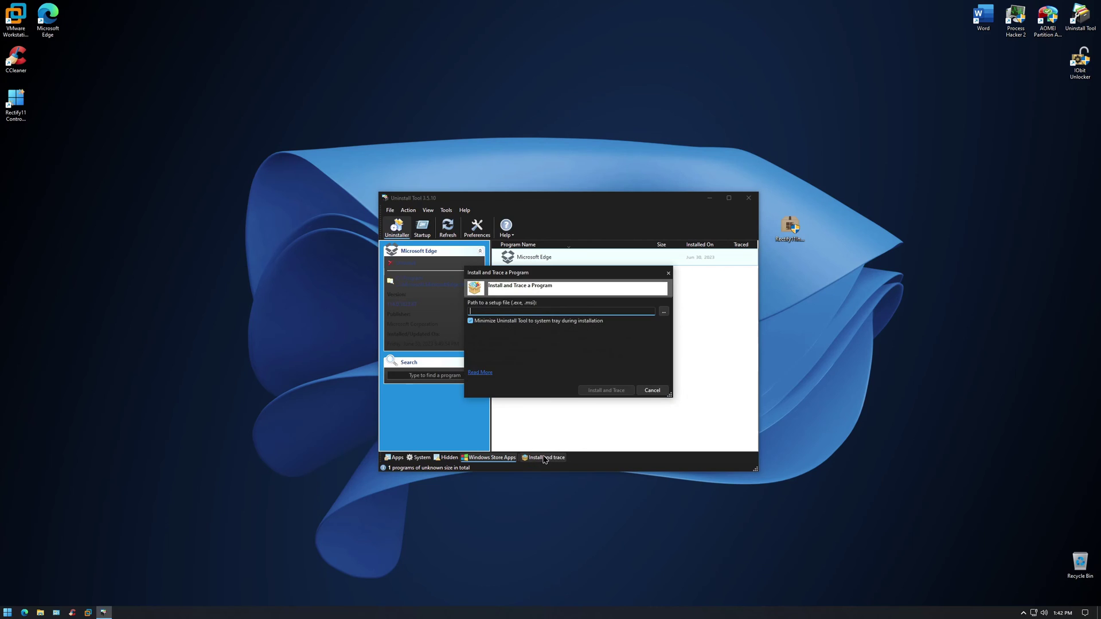
click(652, 390)
click(749, 198)
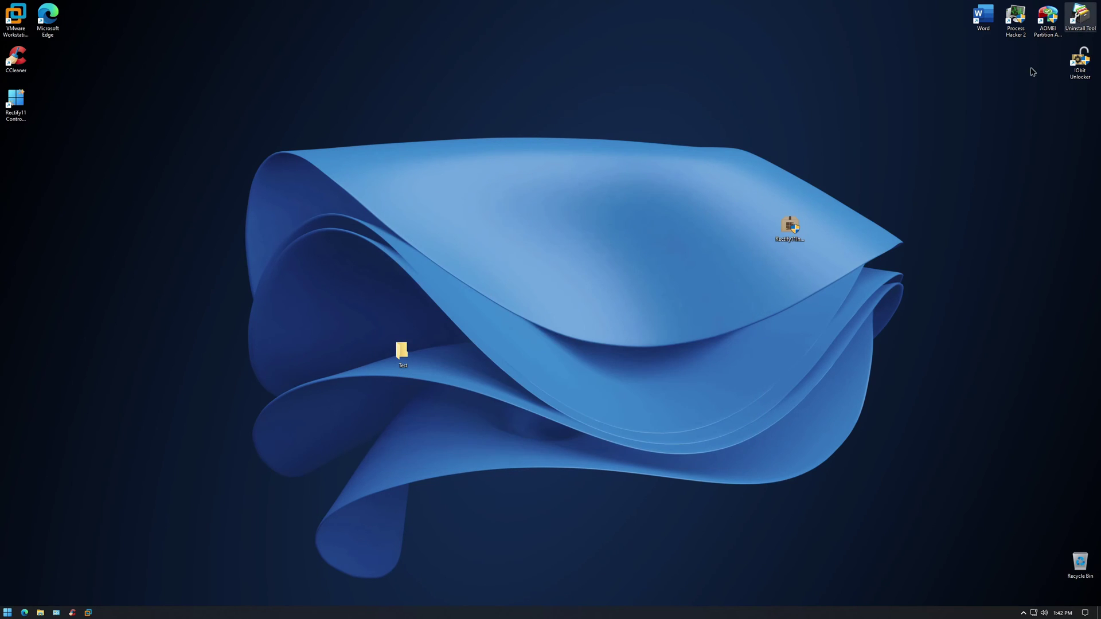
Open IObit Unlocker, allow it to make changes, decline the version update, and close it
double_click(1085, 66)
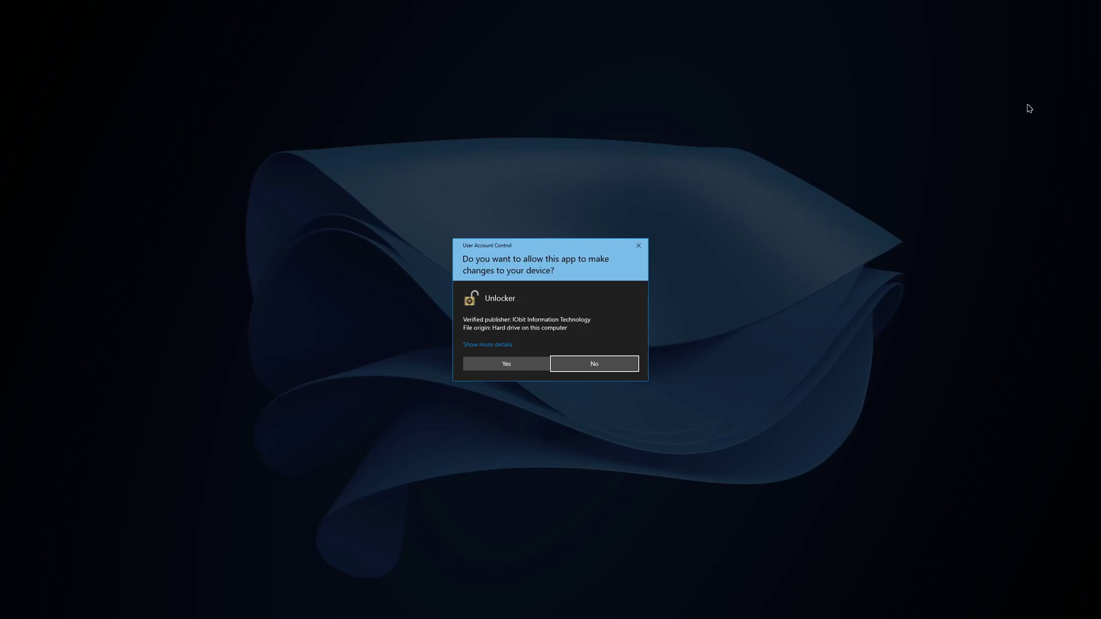
click(503, 365)
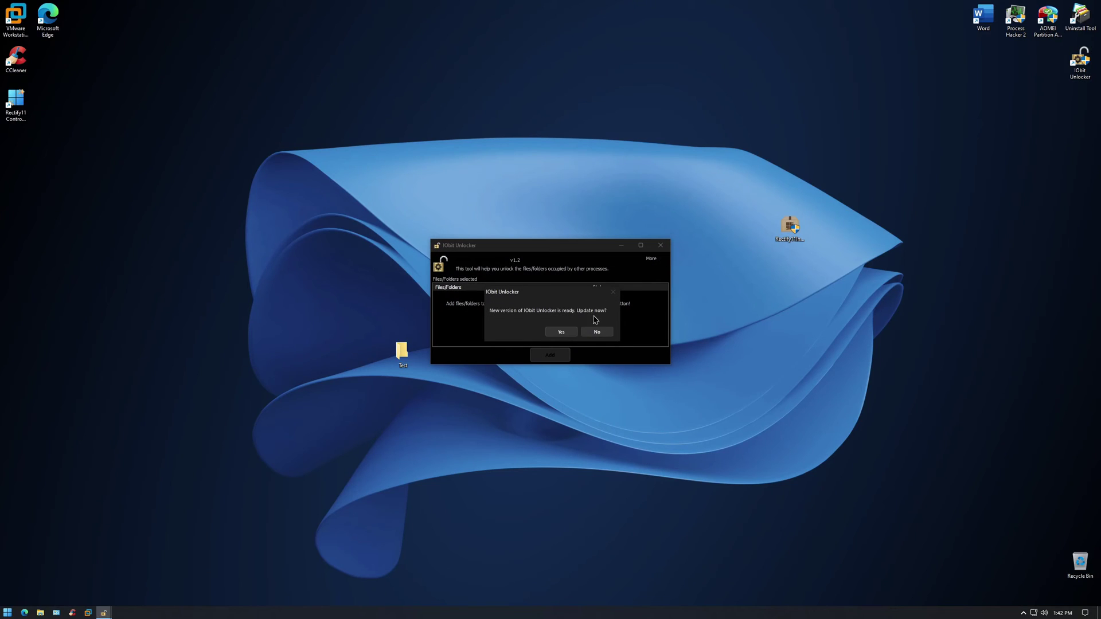
click(597, 333)
click(660, 246)
Open AOMEI Partition Assistant with permission to make changes, try moving its window, and close it
double_click(1048, 19)
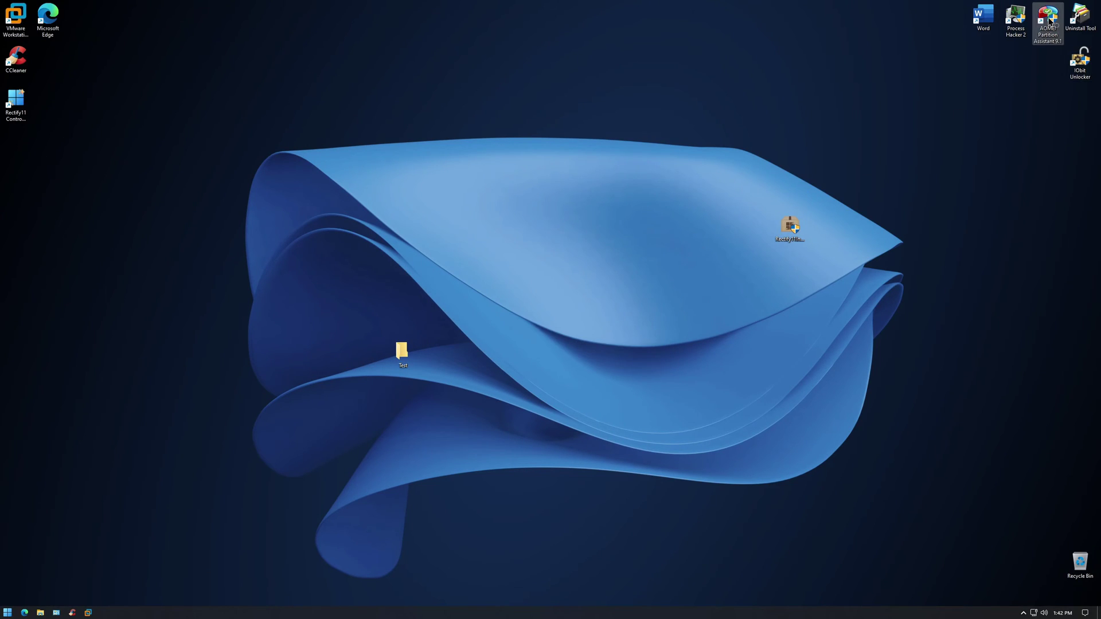
click(509, 364)
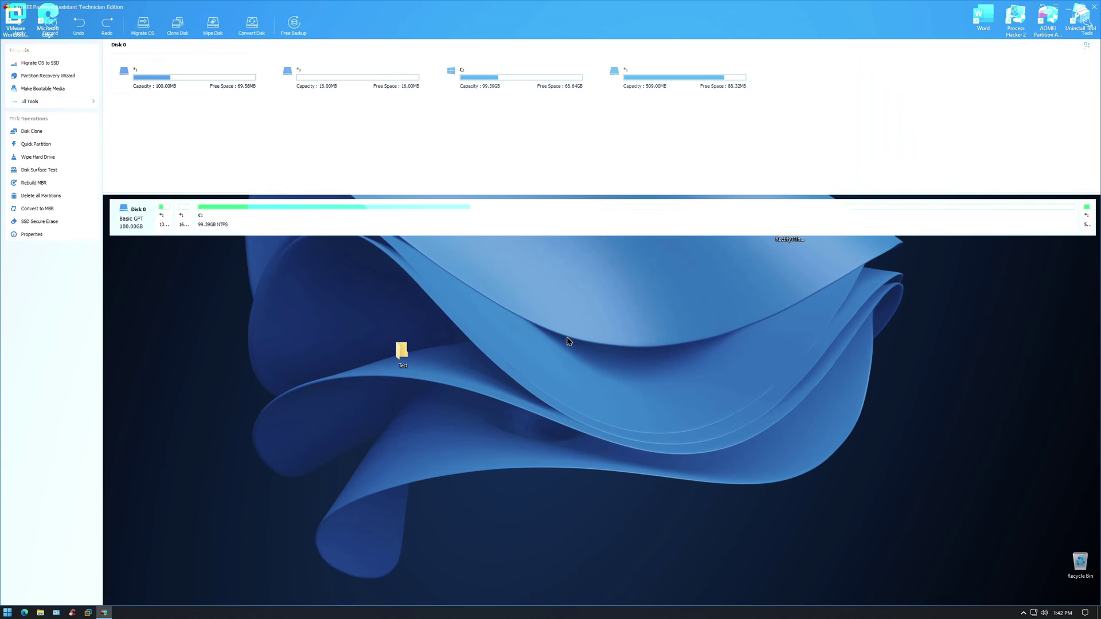
drag(415, 4, 542, 2)
drag(455, 7, 551, 6)
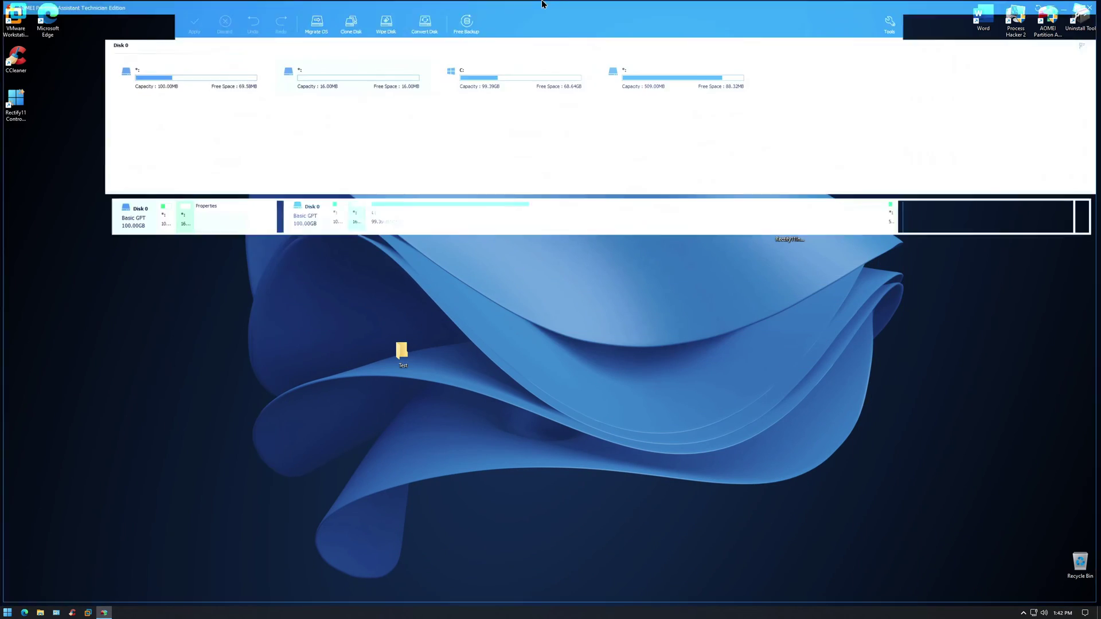
click(1092, 6)
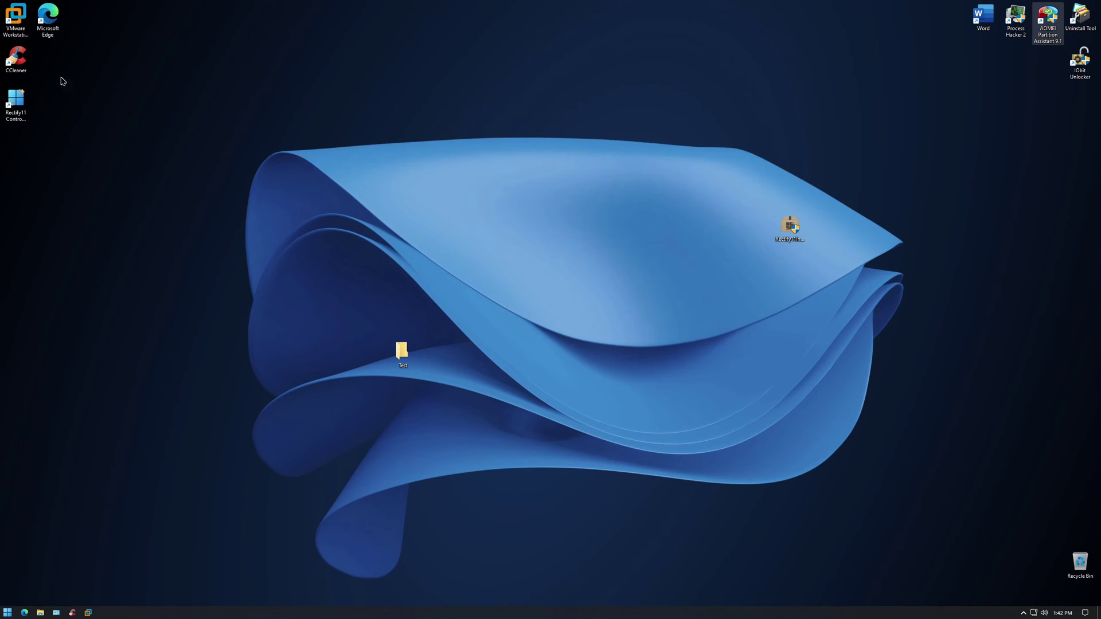
Open CCleaner, allow it to make changes, view its Health Check window, and close it
double_click(17, 60)
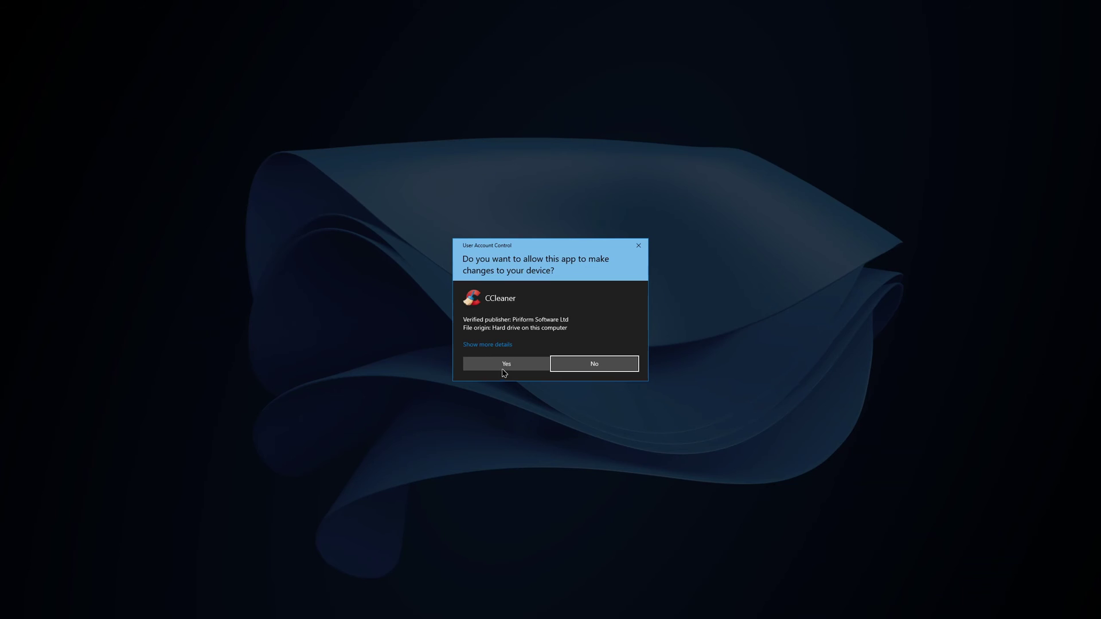
click(506, 367)
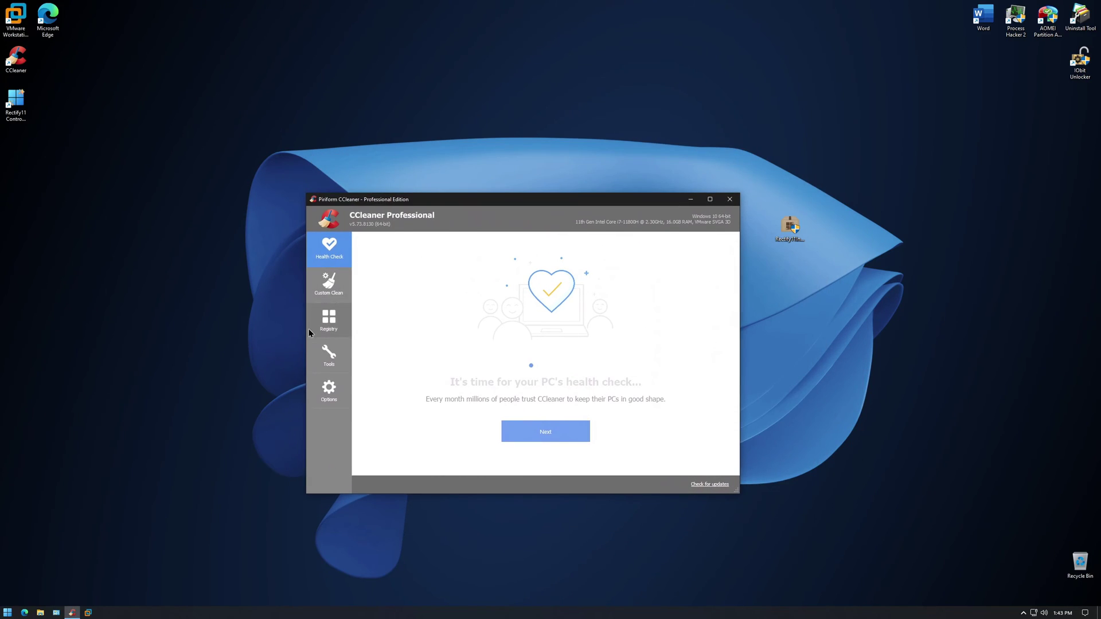
click(311, 332)
click(730, 199)
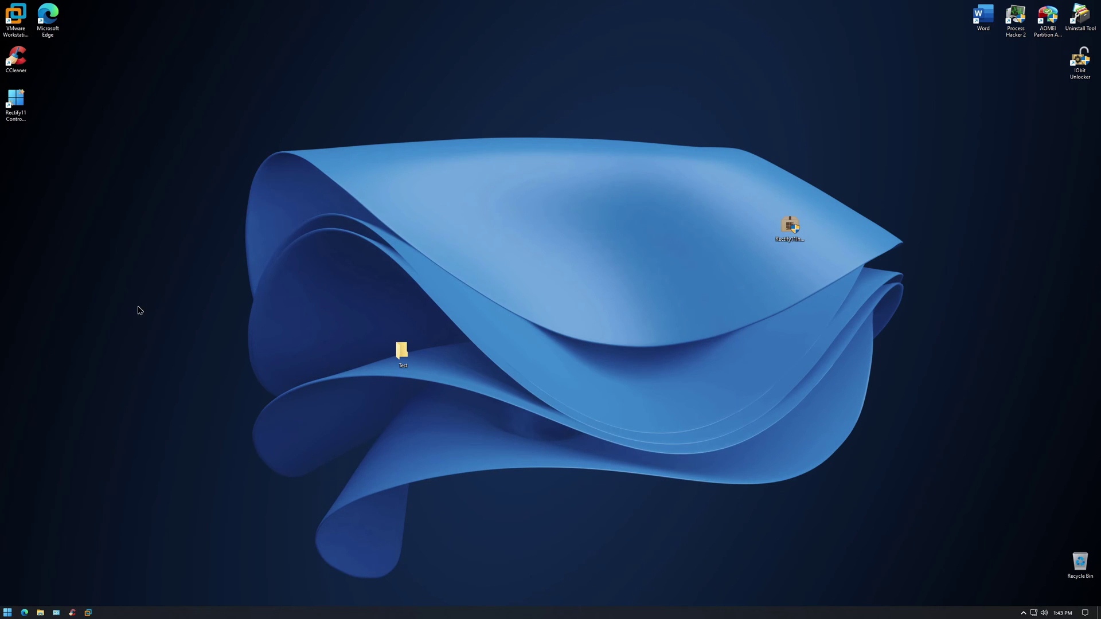
Open Microsoft Edge, pull its window out of the maximized state to view the title bar, and close it
click(26, 613)
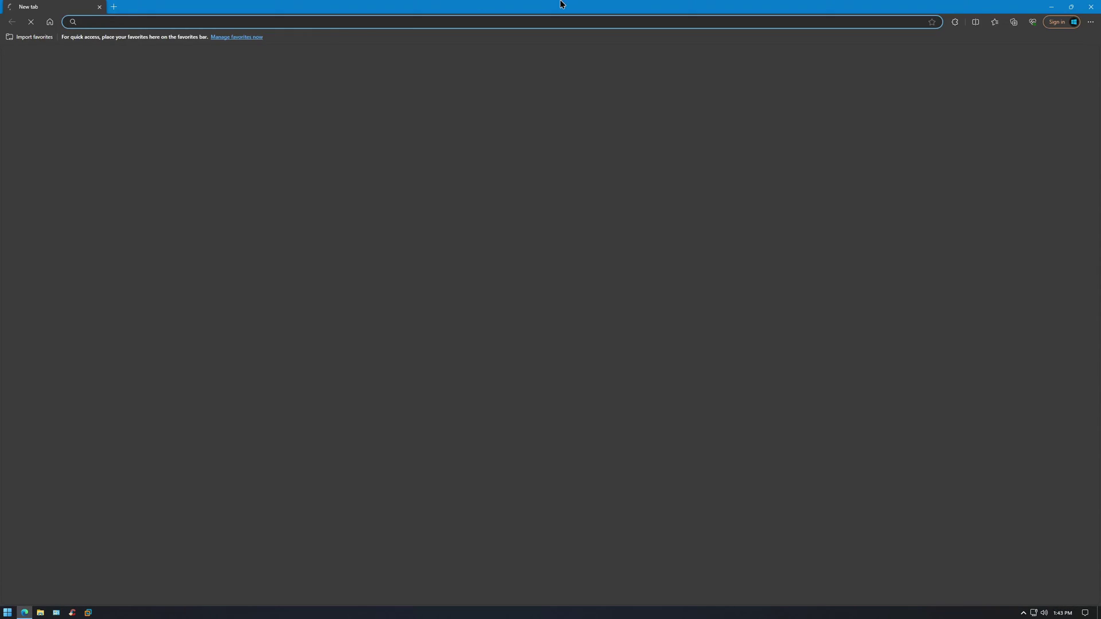
drag(561, 5, 478, 43)
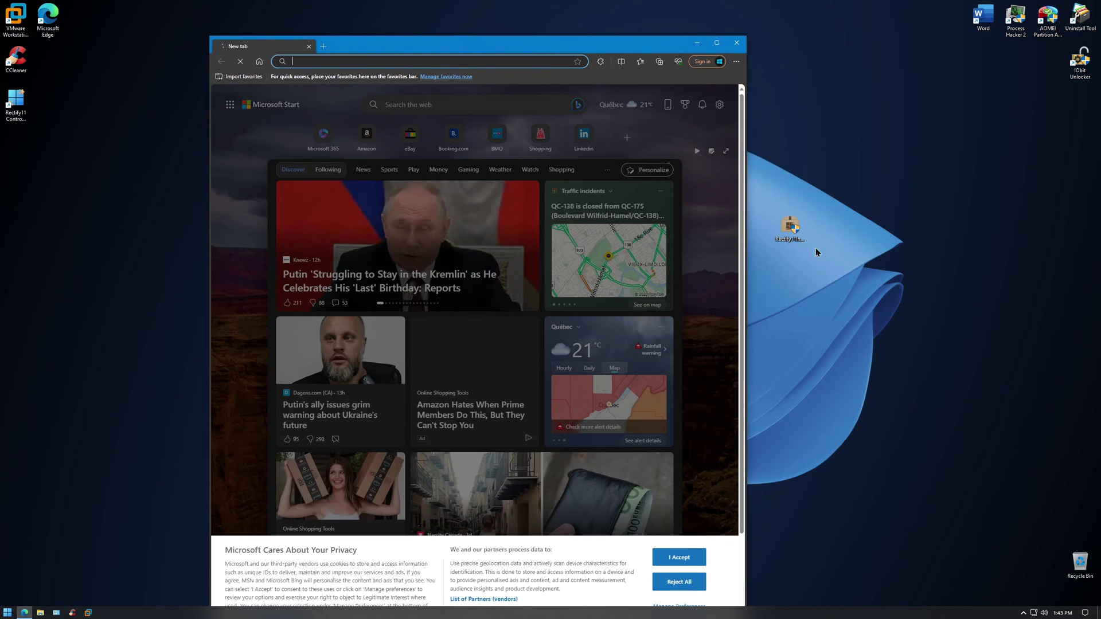
click(737, 43)
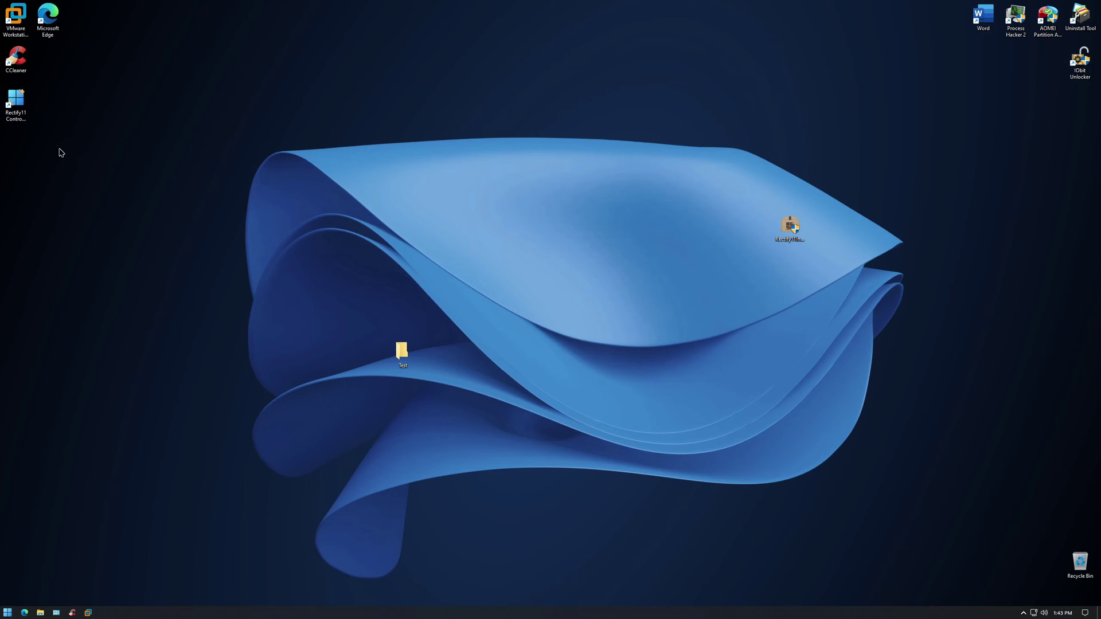
Open the Rectify11 Control Center and switch the theme to Rectify11 dark theme for accent color titlebars
double_click(16, 102)
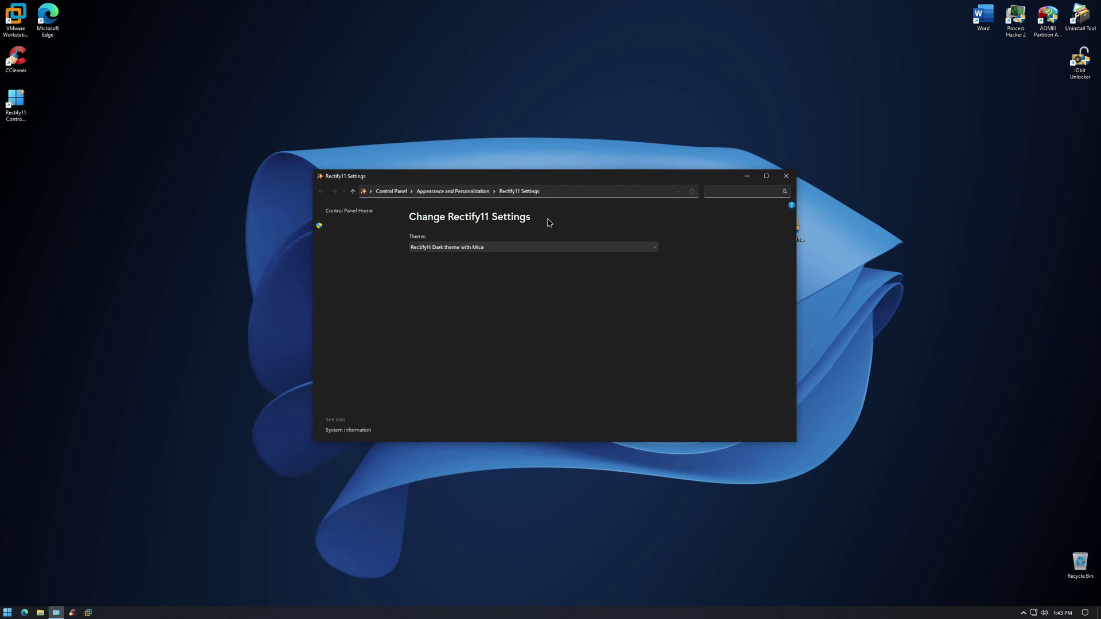
click(483, 249)
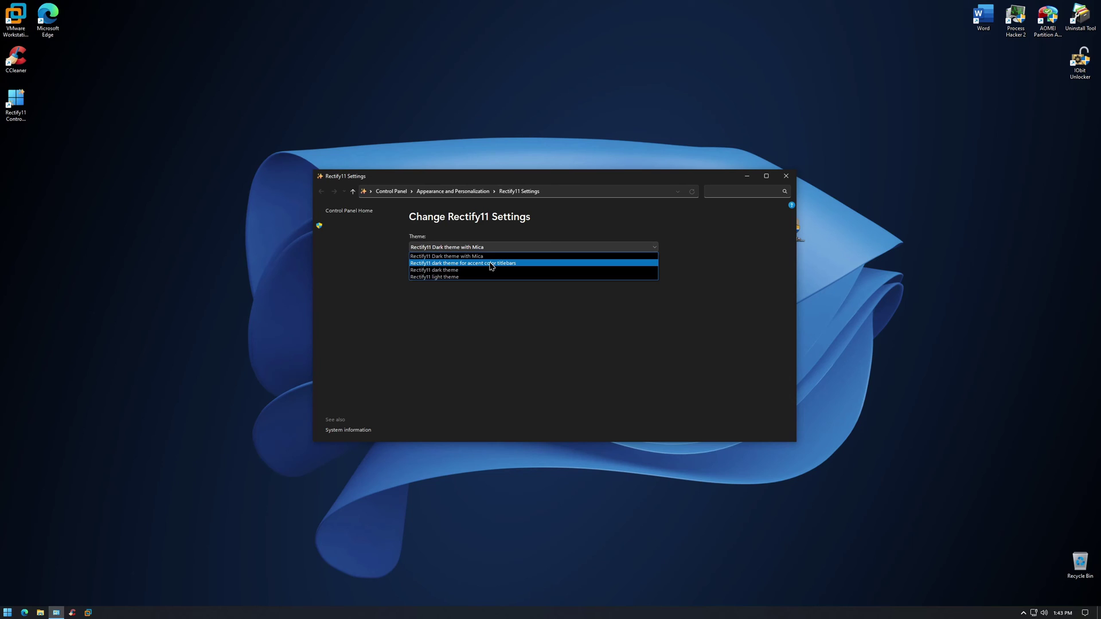
click(491, 264)
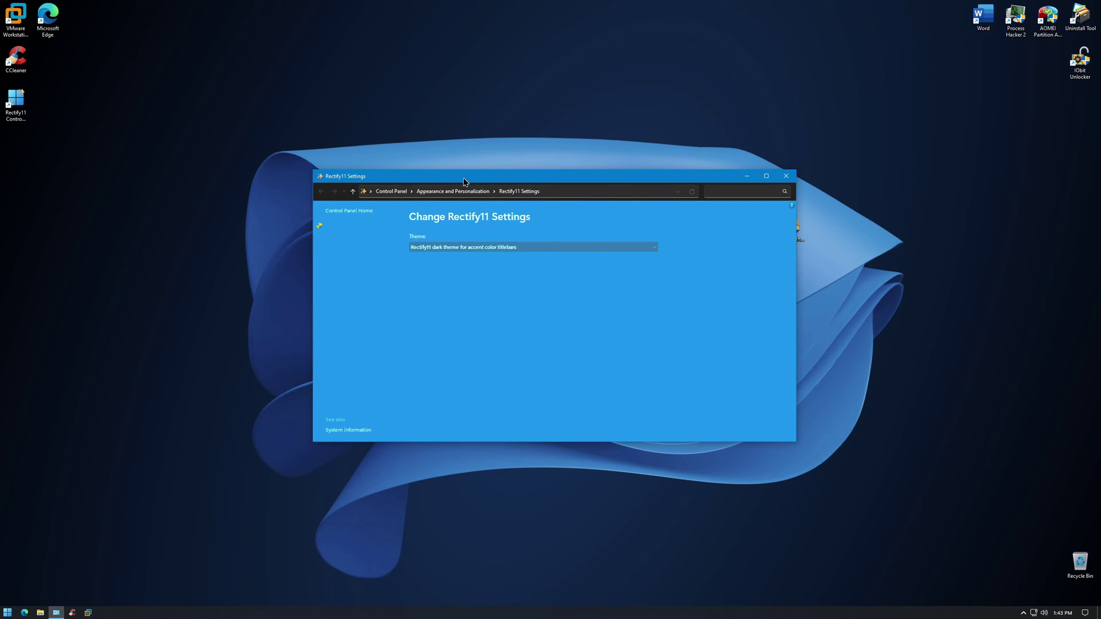
drag(466, 175, 479, 266)
Check the Start menu and a File Explorer window under the accent color titlebars theme, and close File Explorer
key(super)
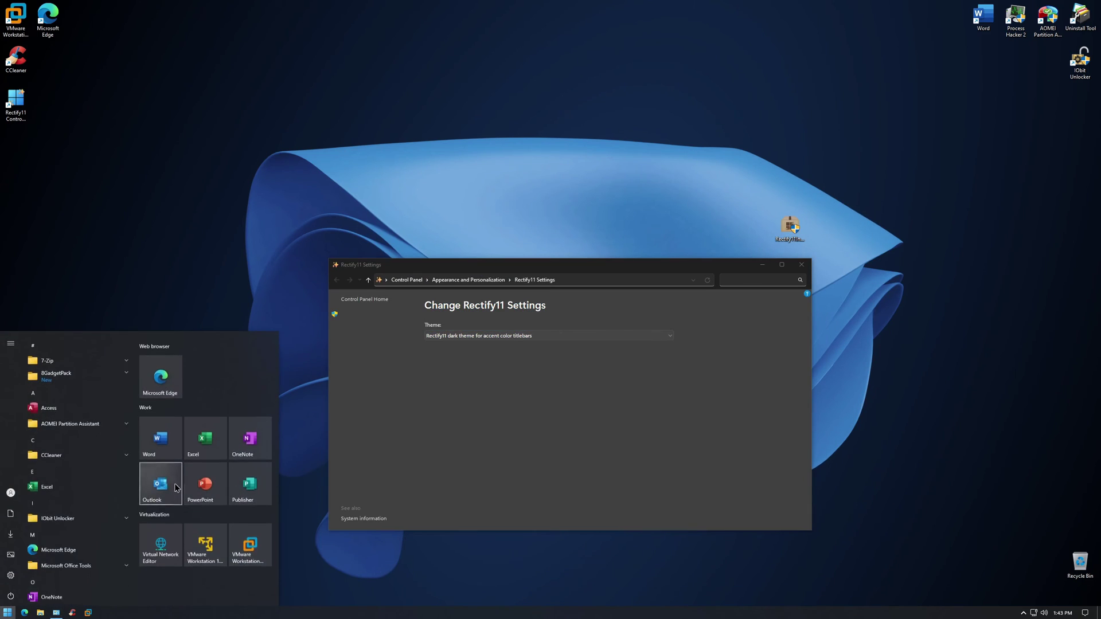
key(super)
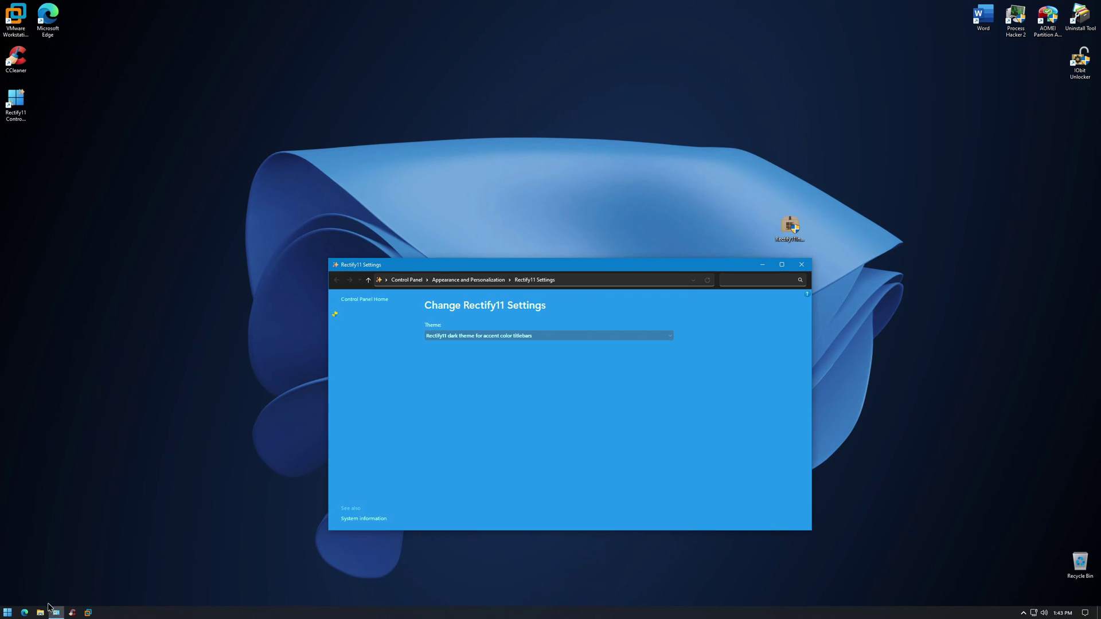
click(48, 610)
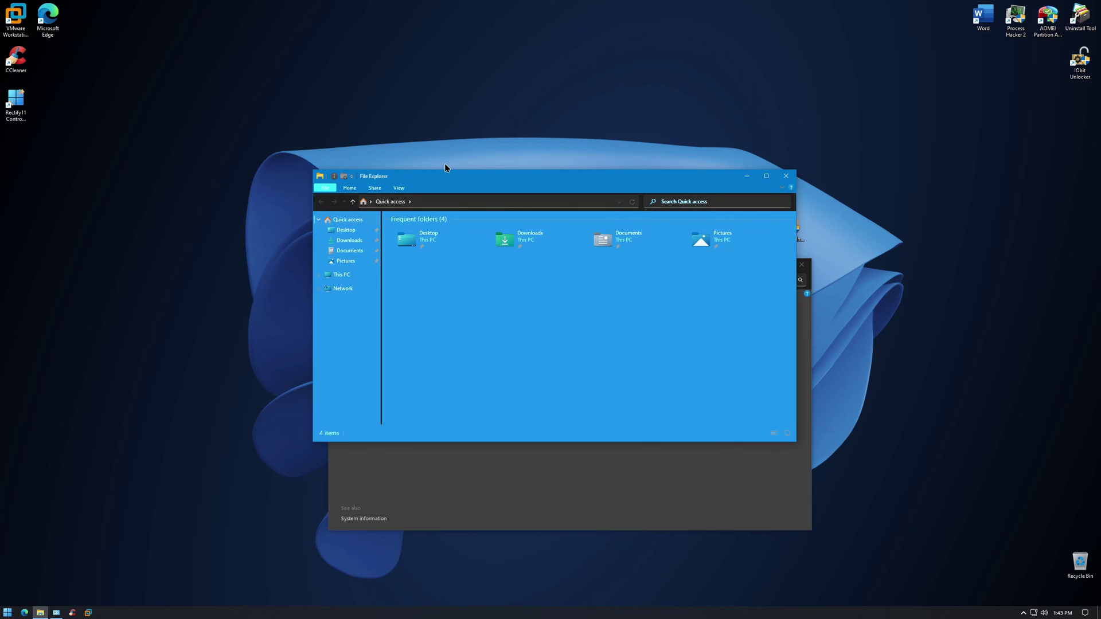
drag(444, 181, 399, 194)
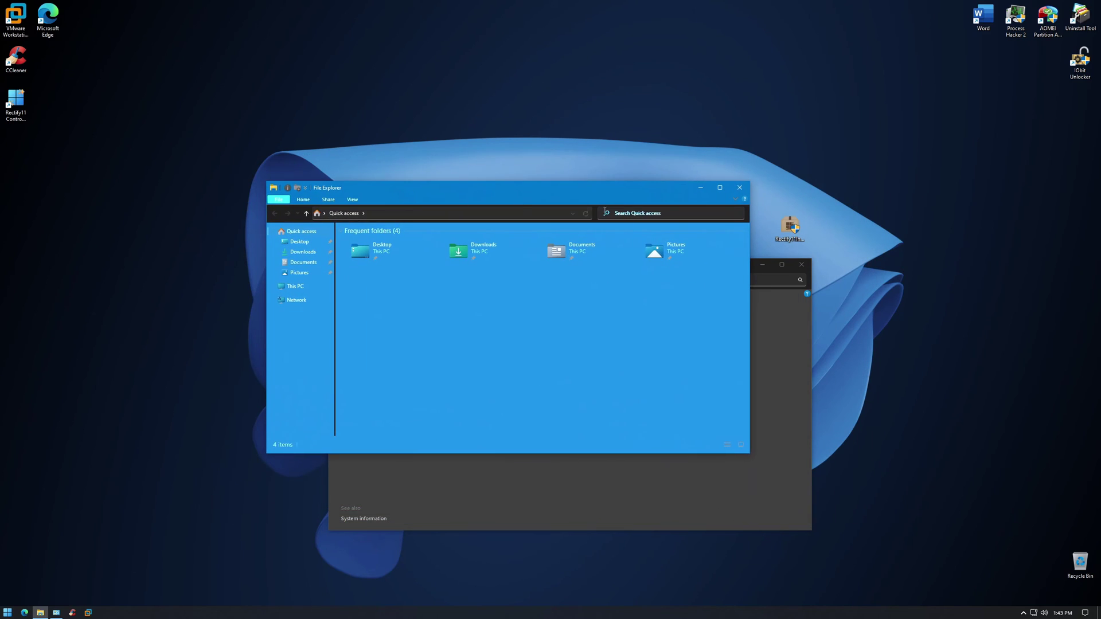
click(738, 190)
Switch to the Rectify11 dark theme, check This PC in a File Explorer window, and close that window
click(507, 338)
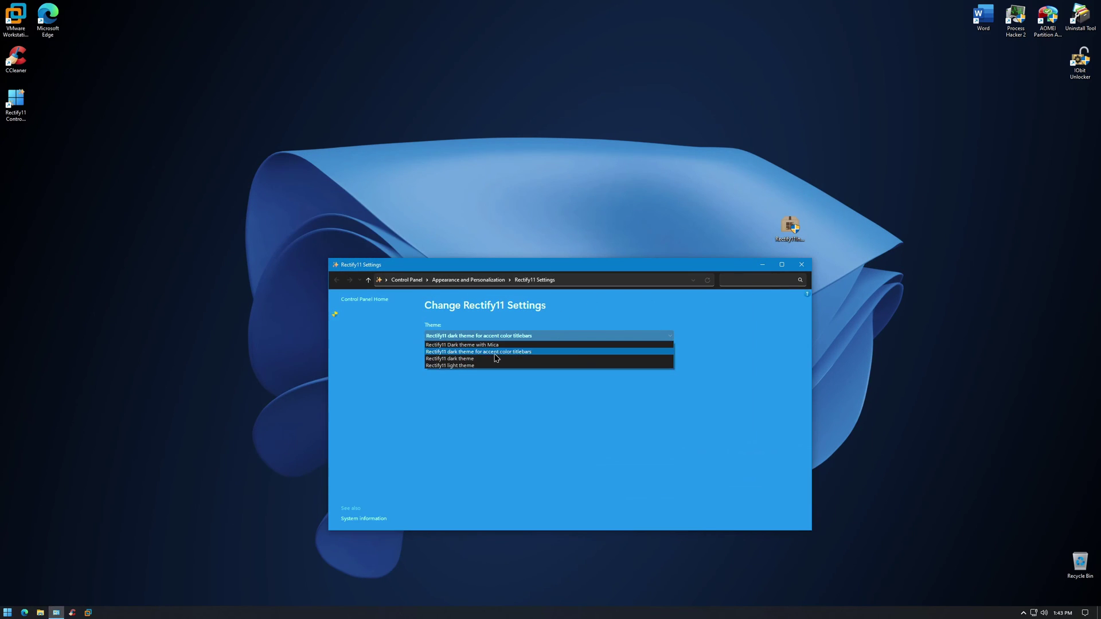
click(475, 361)
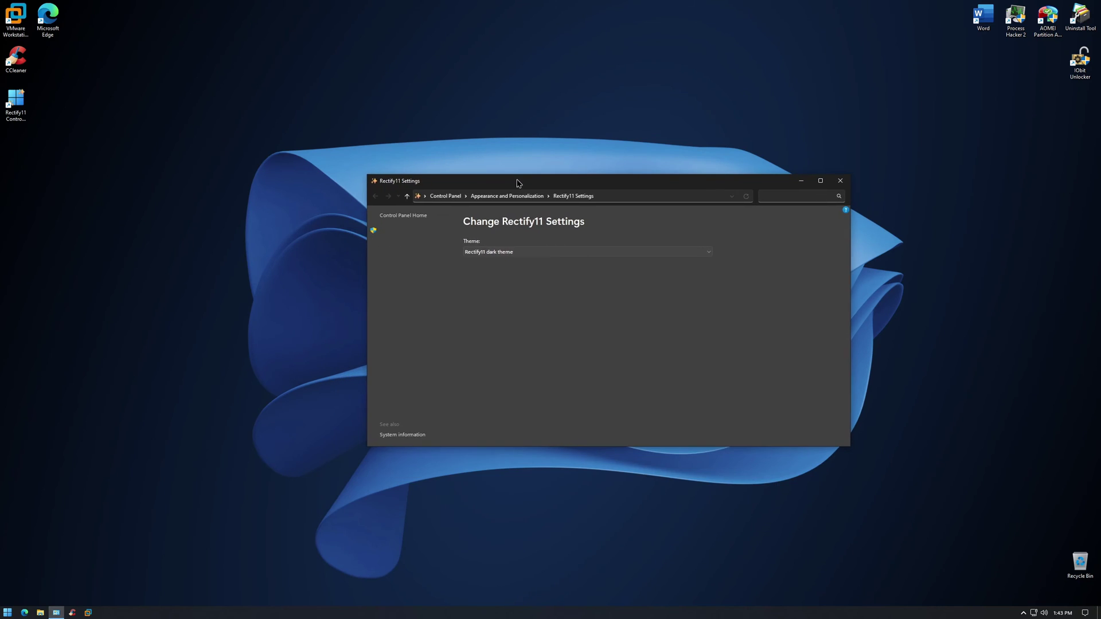
key(super+e)
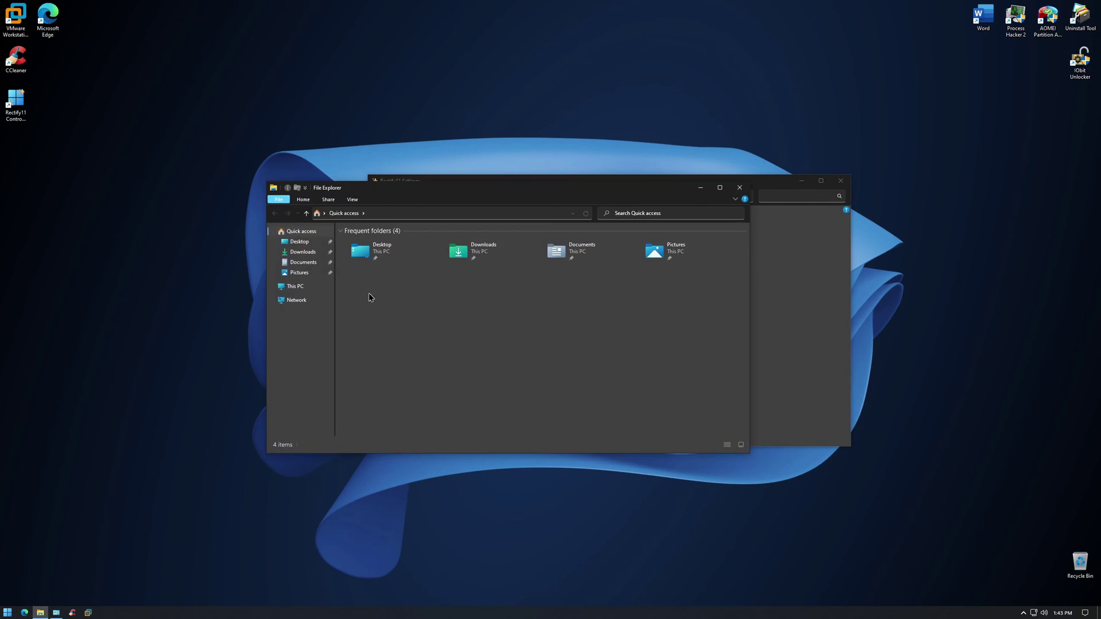
click(305, 289)
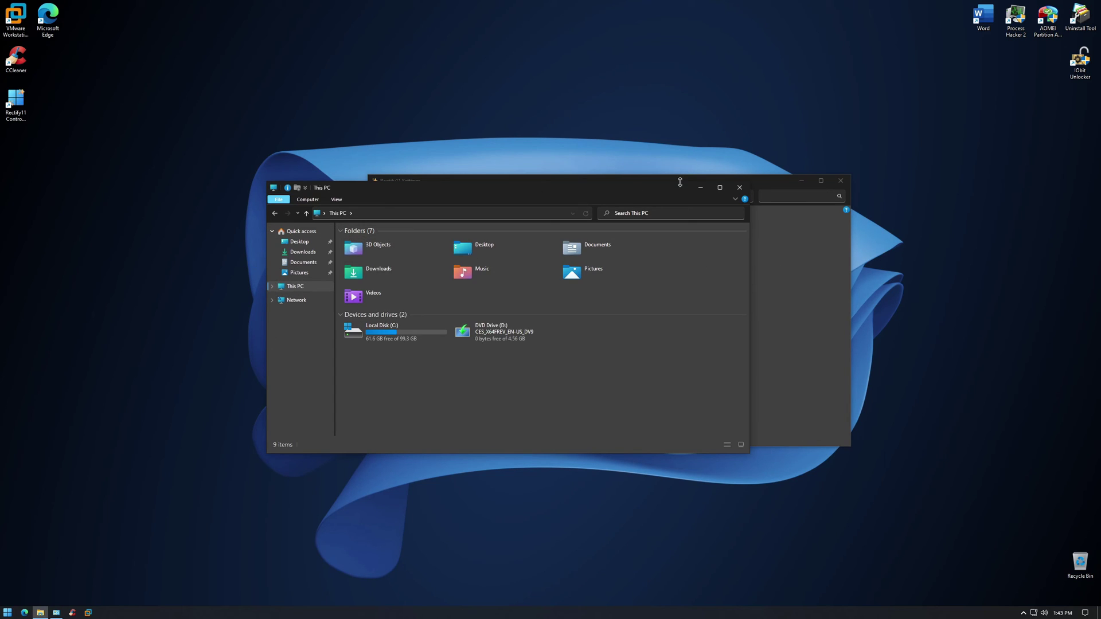
click(745, 199)
click(737, 195)
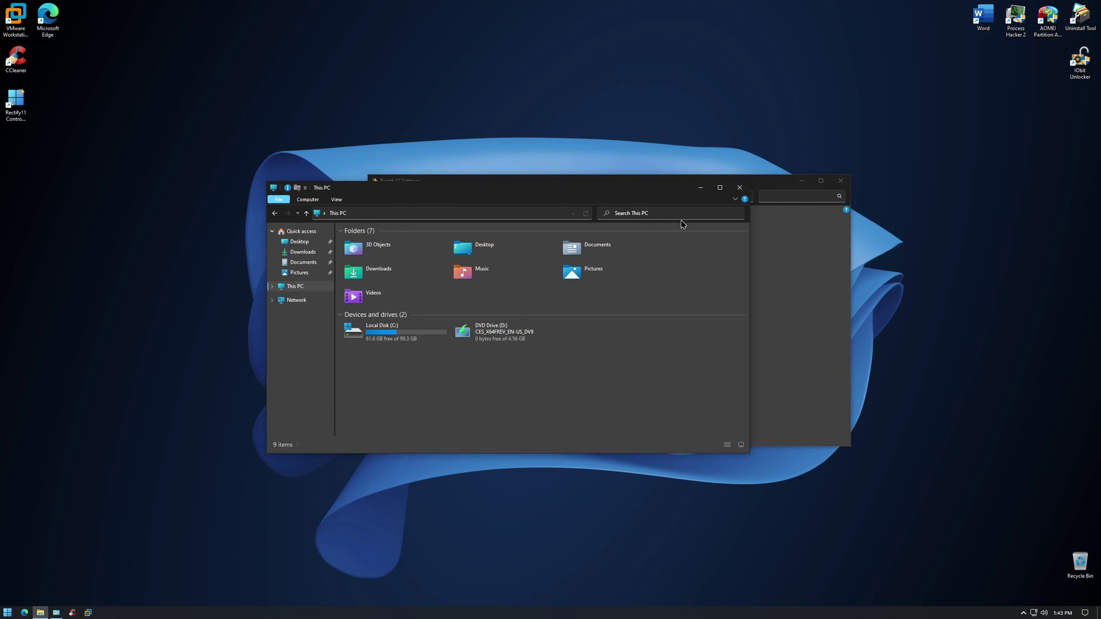
click(740, 187)
Switch the theme to Rectify11 light theme and close the Rectify11 Settings window
click(490, 253)
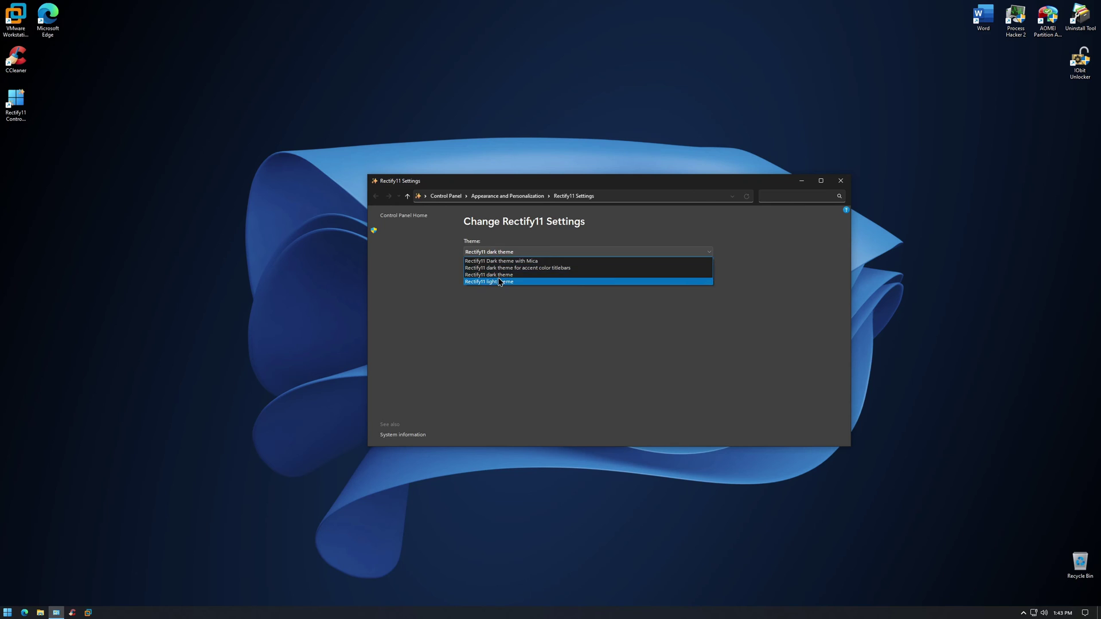
click(499, 282)
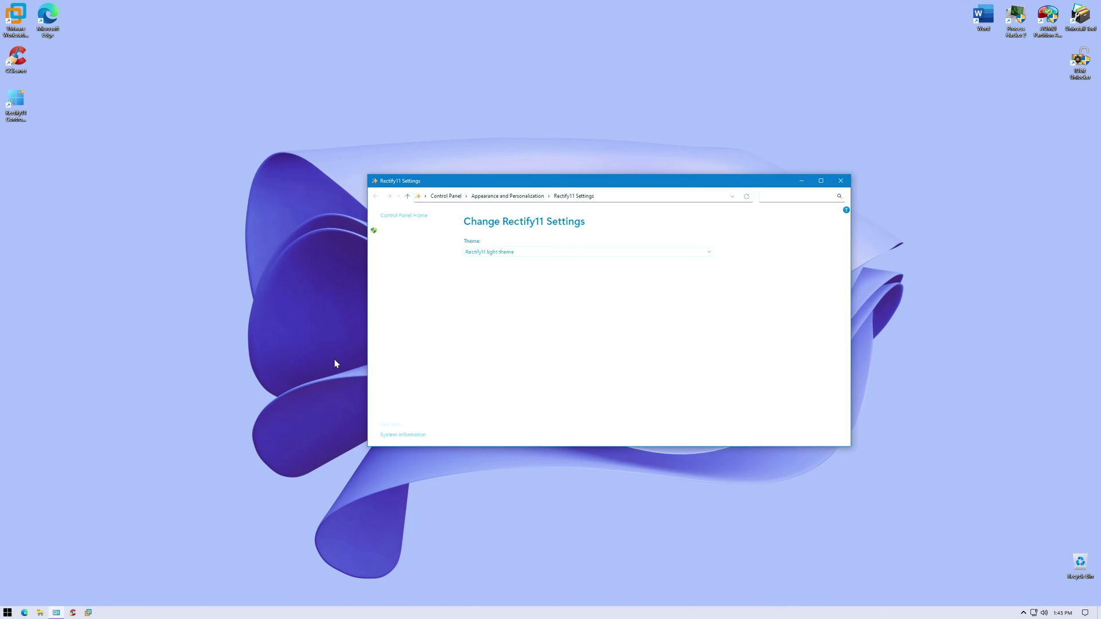
drag(415, 188, 346, 221)
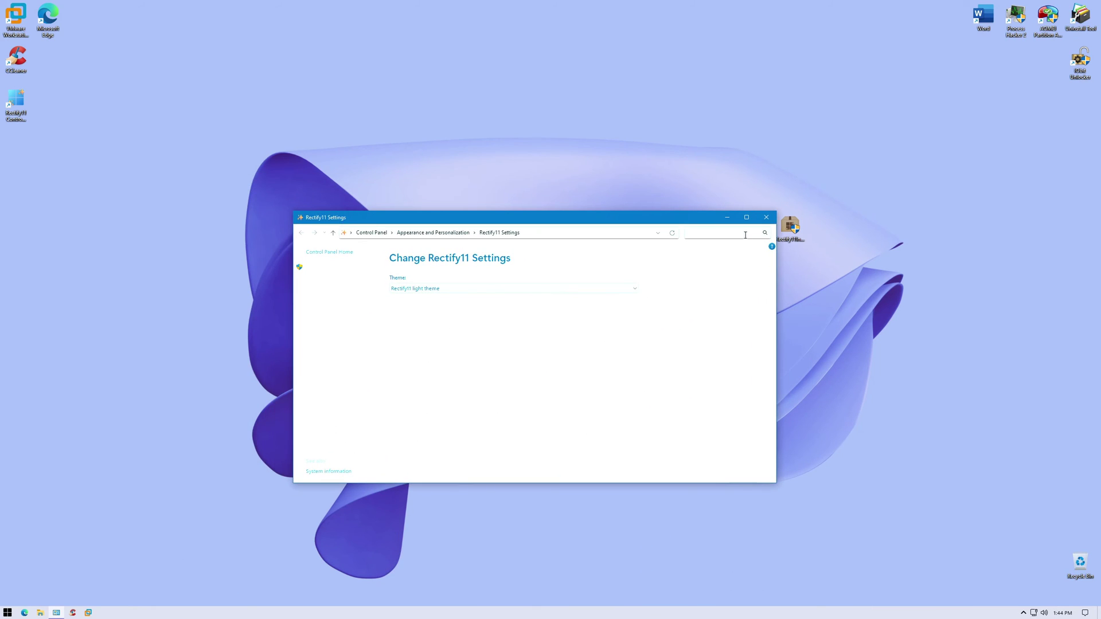
click(766, 218)
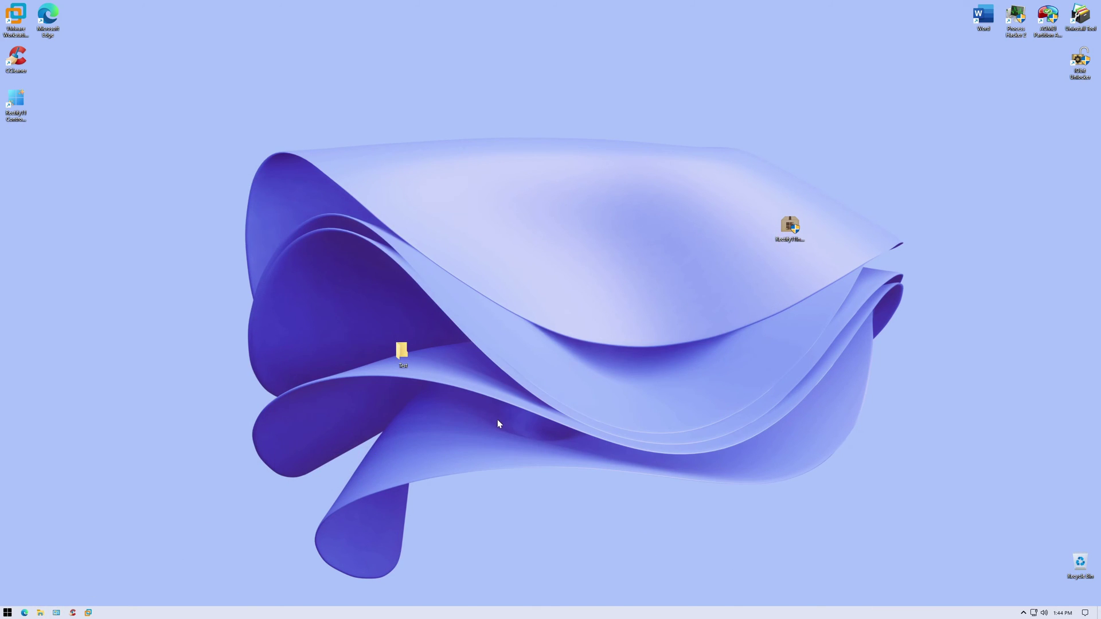
Check This PC in File Explorer and the Sharing properties of Local Disk (C:) under the light theme, and close both windows
key(super+e)
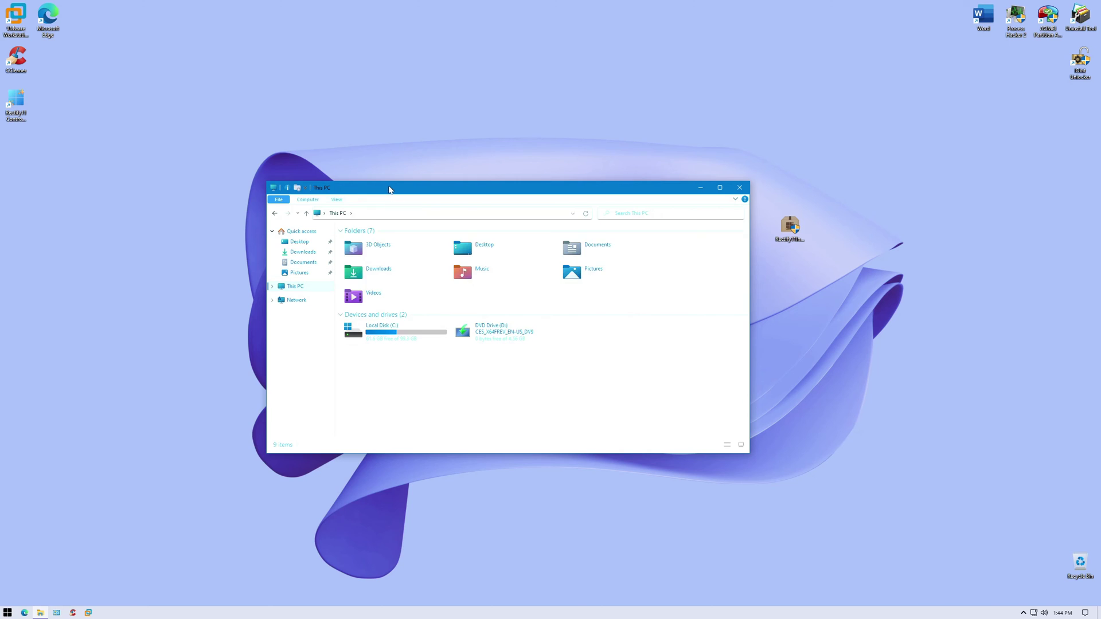
drag(389, 189, 522, 215)
right_click(516, 360)
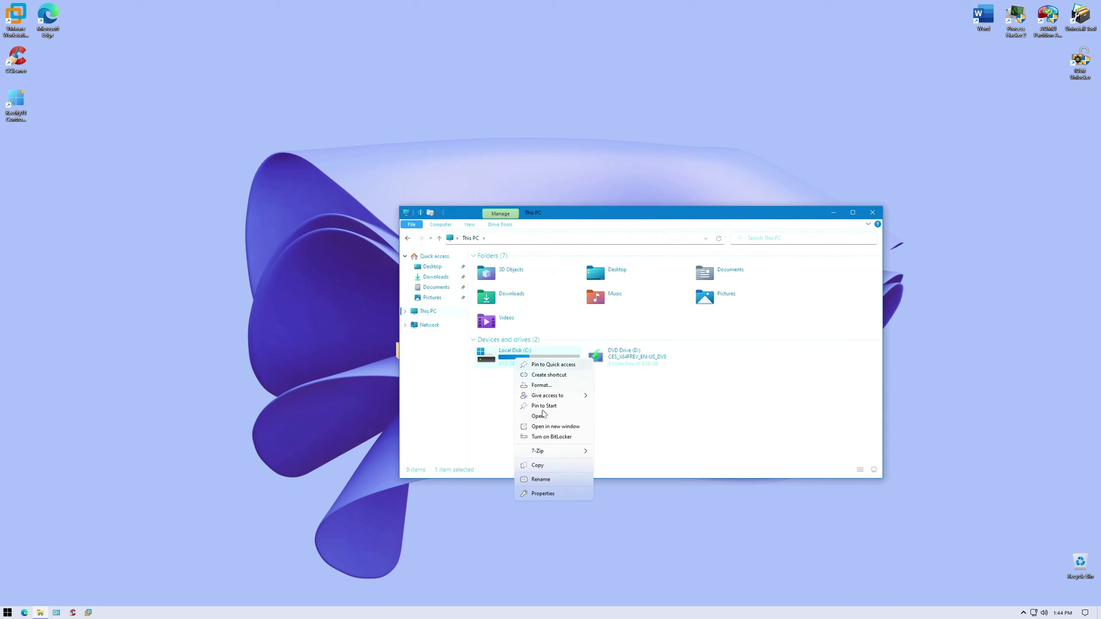
click(547, 493)
drag(595, 365, 675, 280)
click(662, 302)
click(730, 301)
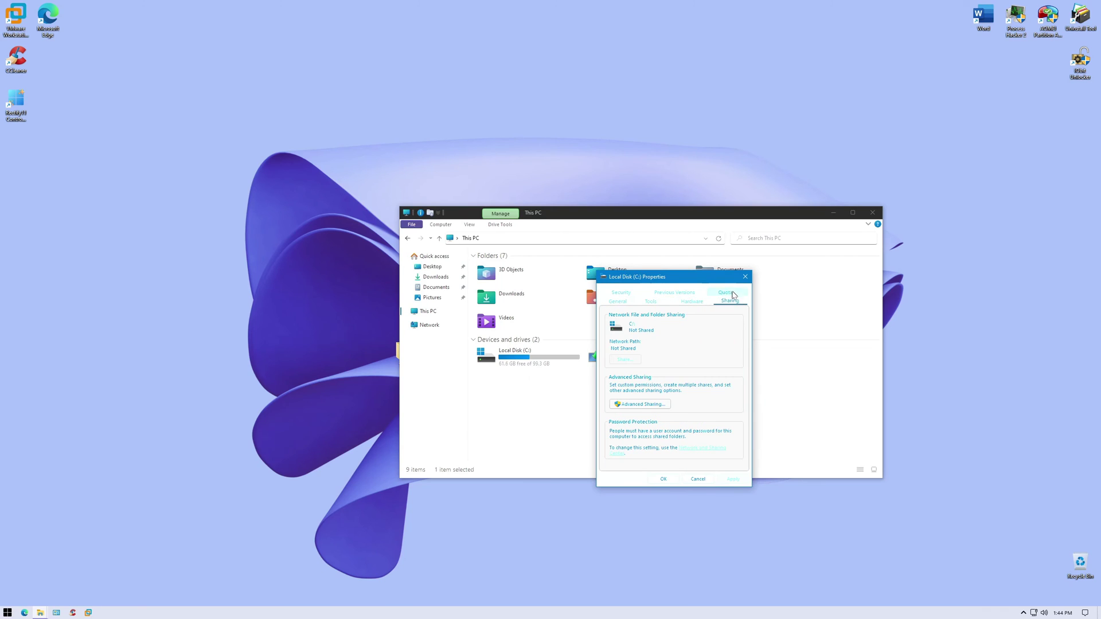
click(745, 277)
click(873, 212)
drag(342, 169, 108, 312)
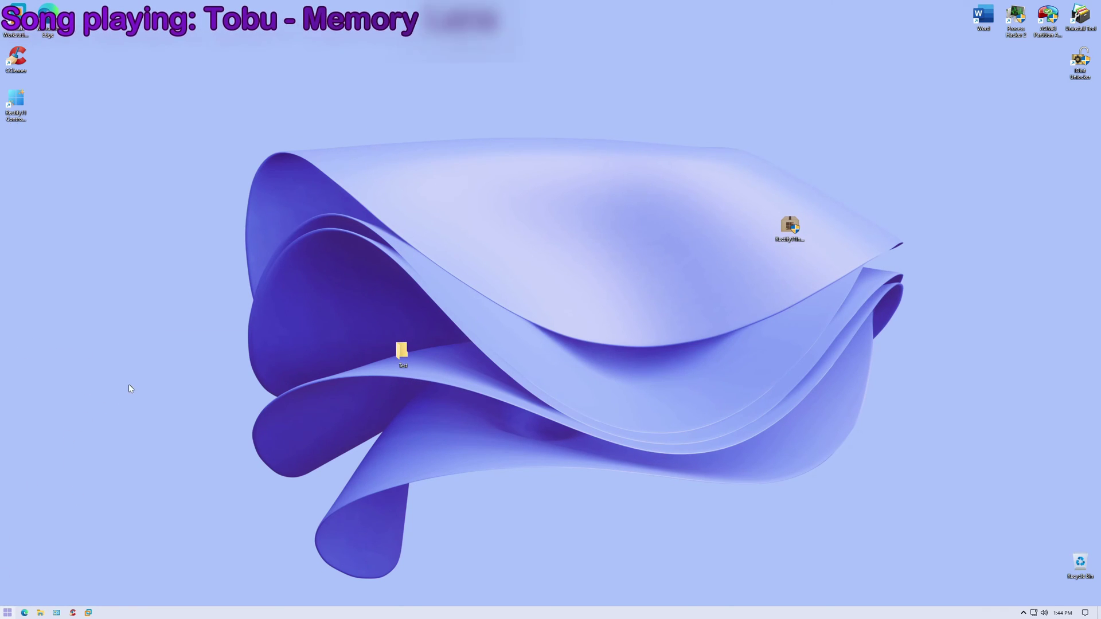
Check the Windows Settings home page under the light theme and close it
key(super)
click(11, 575)
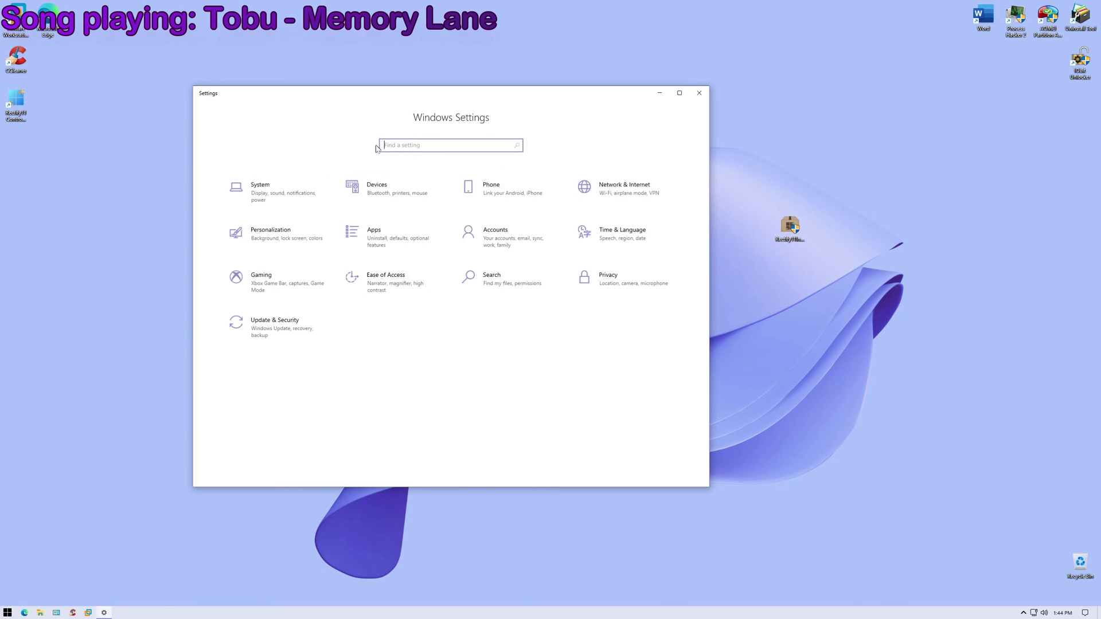
drag(416, 91, 400, 124)
click(684, 126)
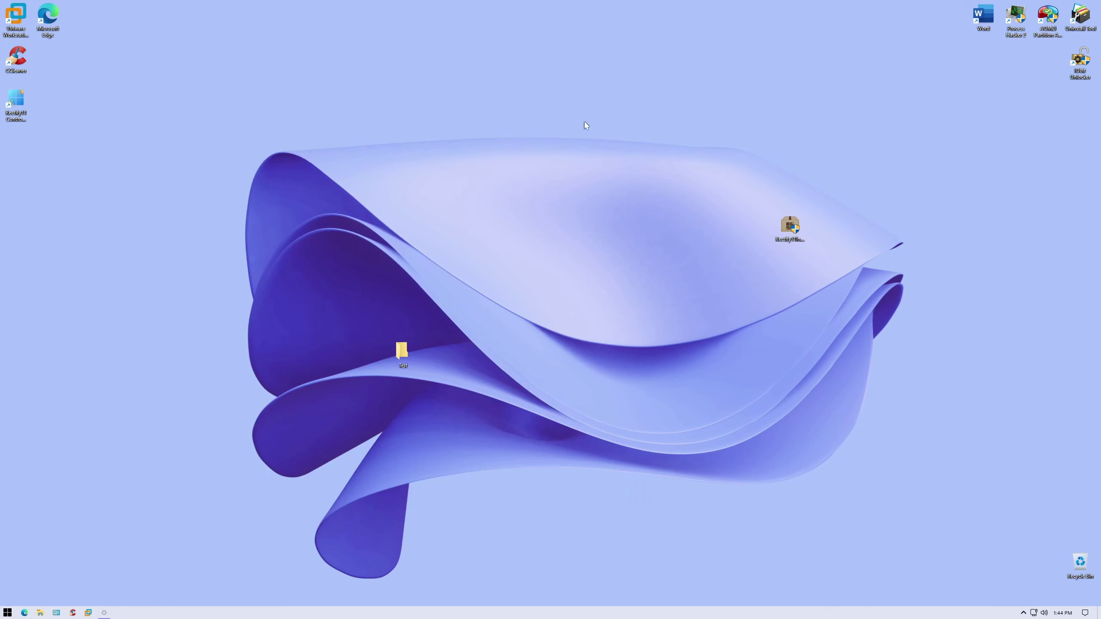
Show the desktop gadgets sidebar and check its context menu under the light theme
right_click(545, 113)
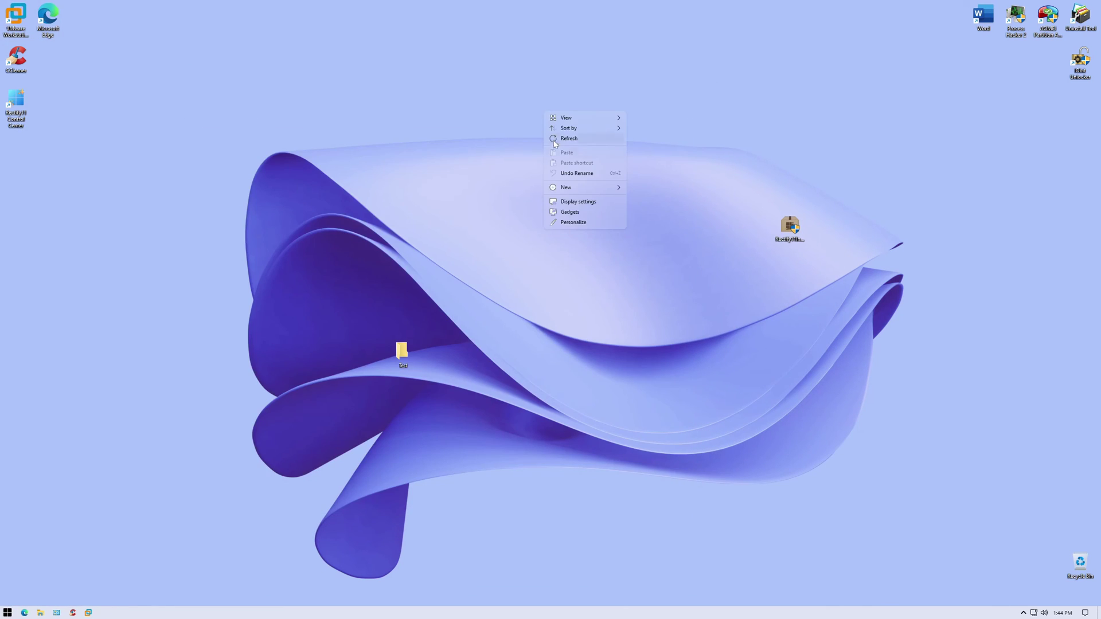
click(571, 212)
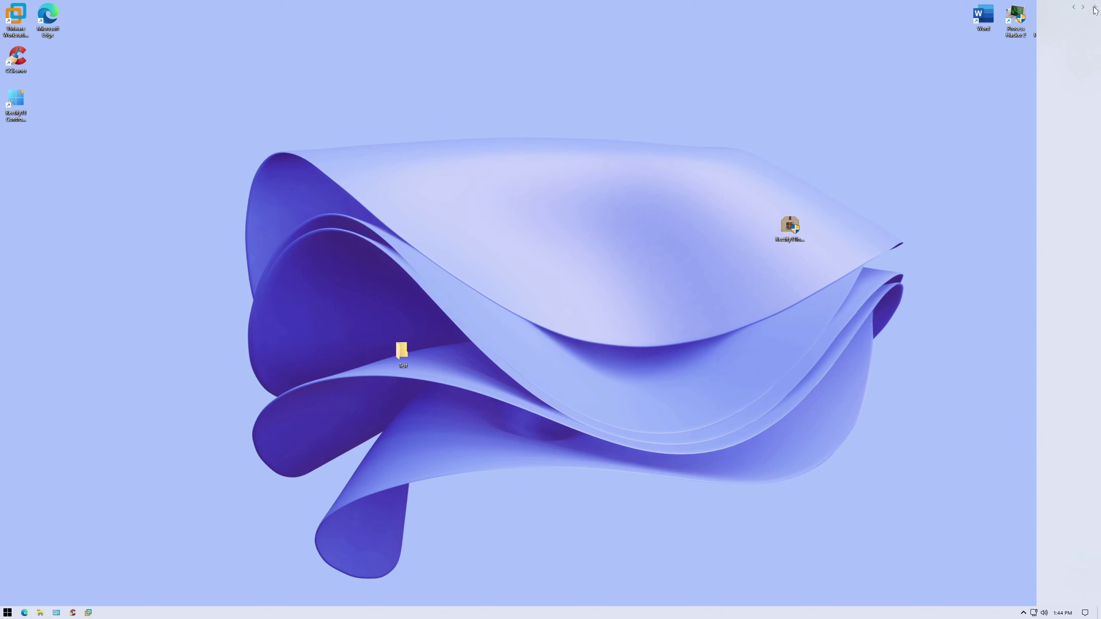
right_click(1066, 88)
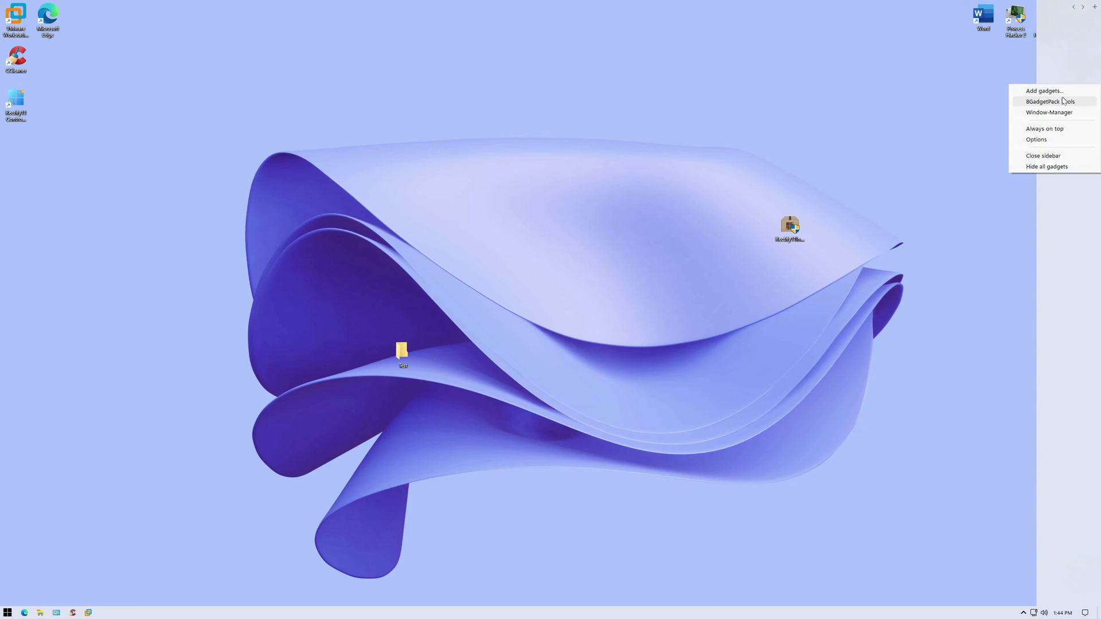
key(Escape)
right_click(1046, 101)
key(Escape)
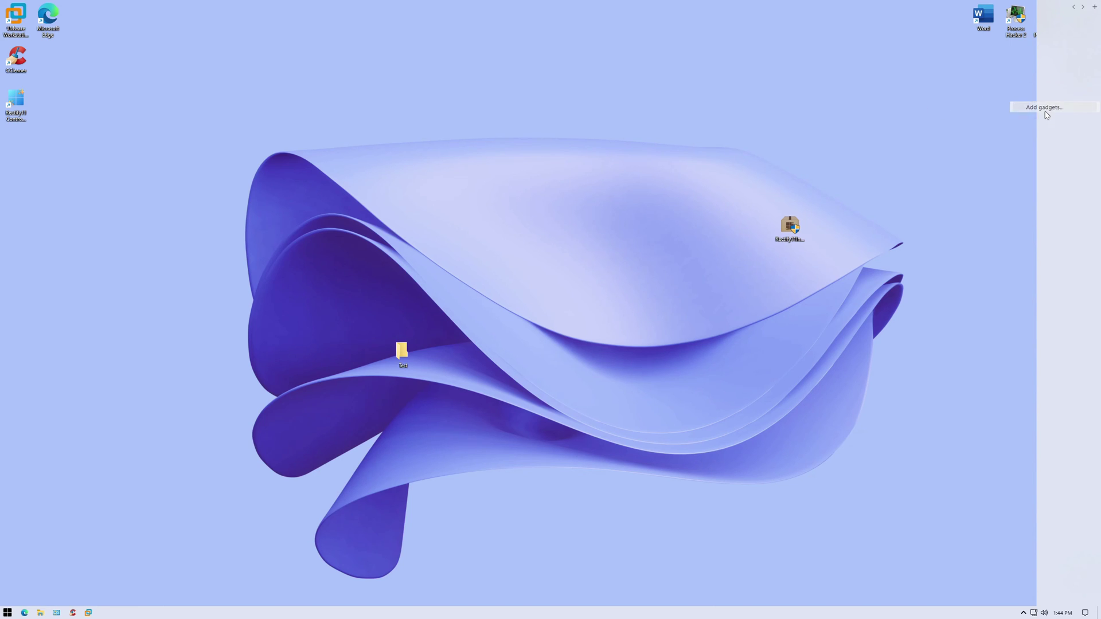
right_click(1053, 110)
key(Escape)
right_click(1059, 117)
key(Escape)
right_click(1061, 125)
key(Escape)
key(super)
key(super)
Open the Rectify11 Control Center, switch the theme to Rectify11 Dark theme with Mica, and close the settings window
double_click(29, 117)
click(427, 289)
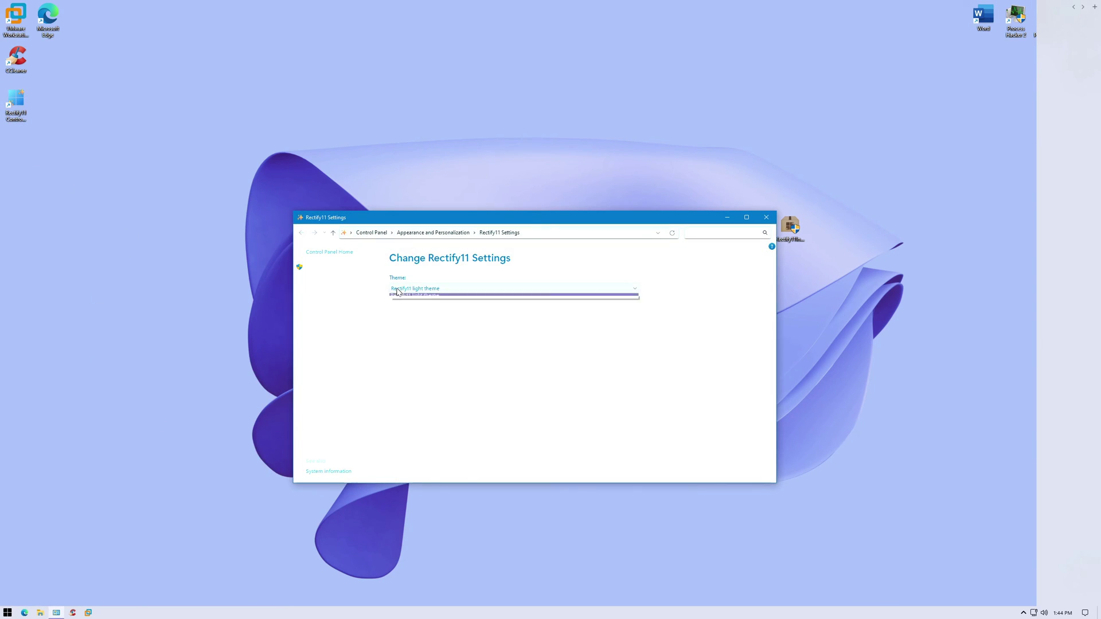
click(437, 304)
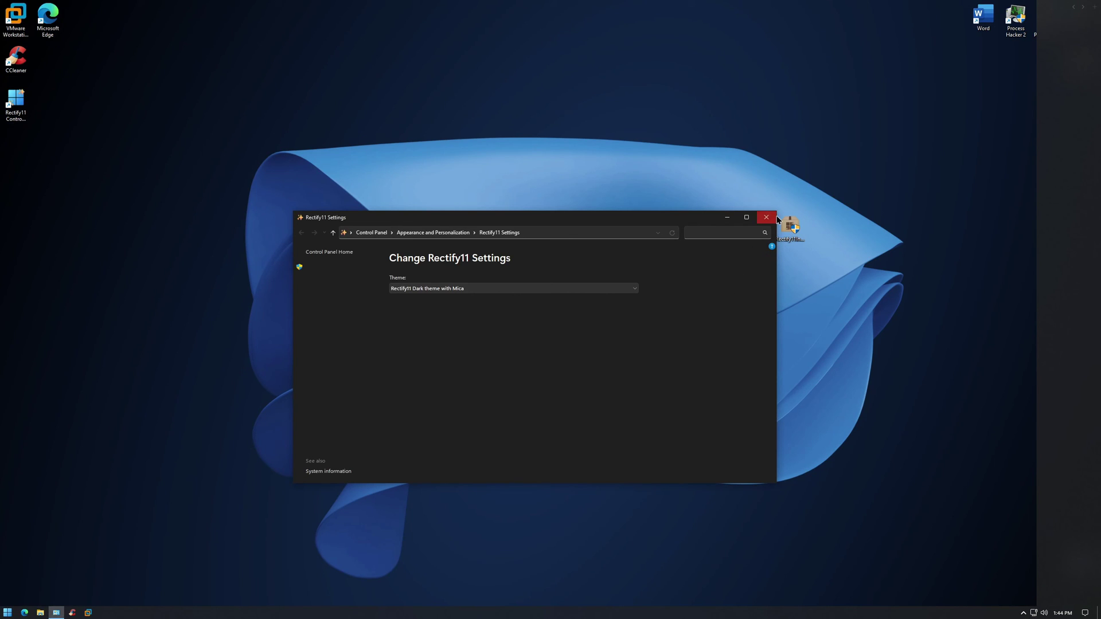
click(770, 219)
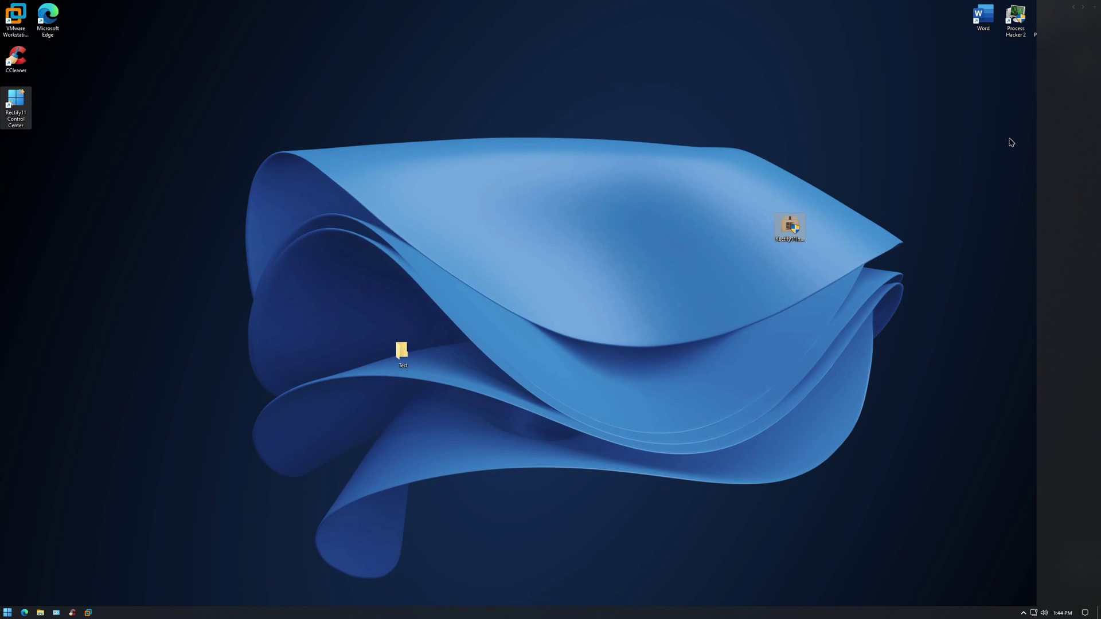
Check the gadgets sidebar's context menu under the dark Mica theme
right_click(1090, 109)
click(1077, 118)
right_click(1077, 116)
click(1062, 124)
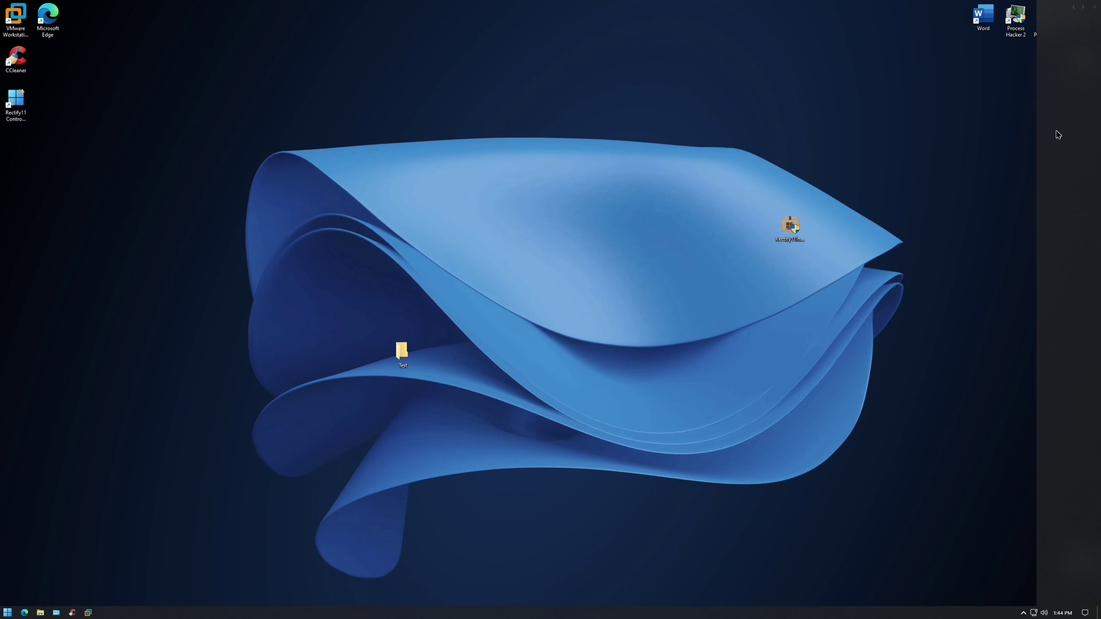
right_click(1059, 135)
click(1048, 147)
Open the 7 Sidebar options, look through the View, Info and Orientation pages, and close the dialog
right_click(1081, 91)
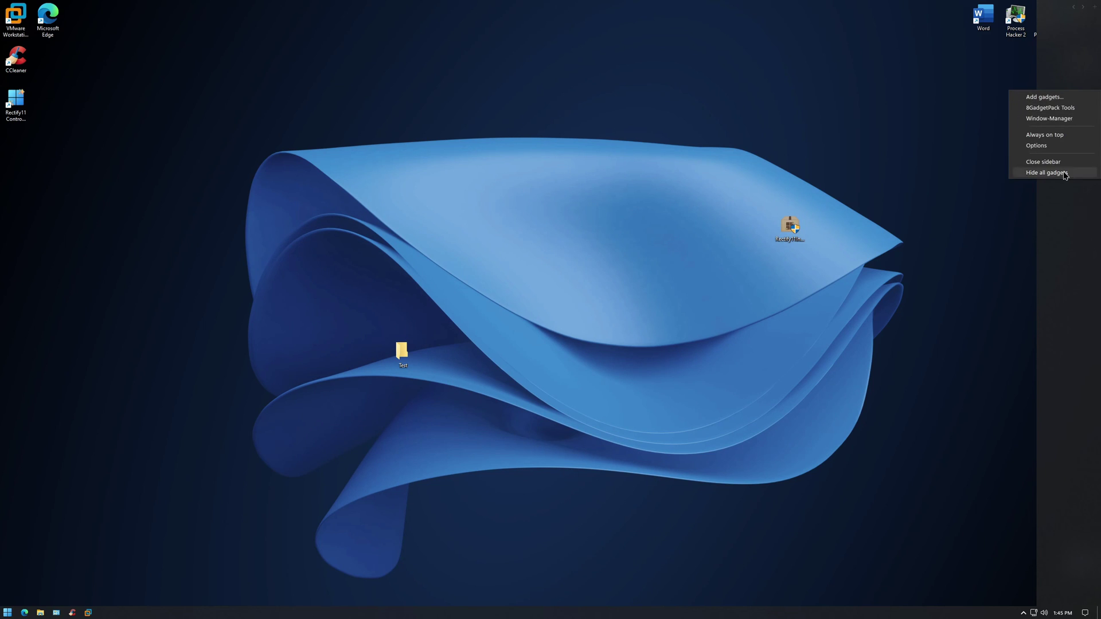
click(1048, 146)
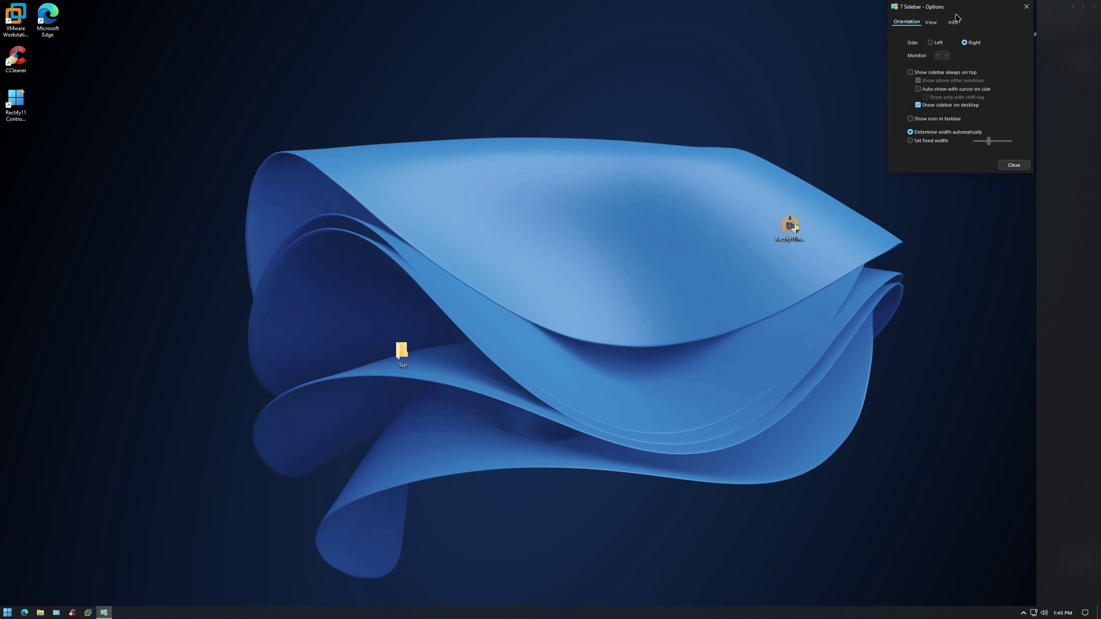
click(789, 80)
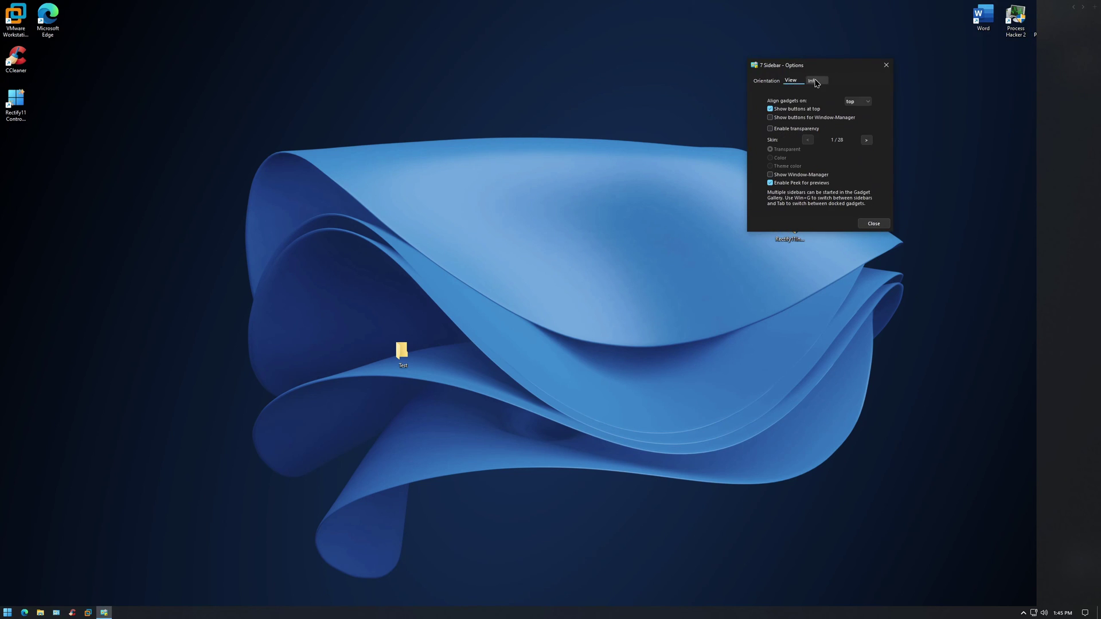
click(813, 81)
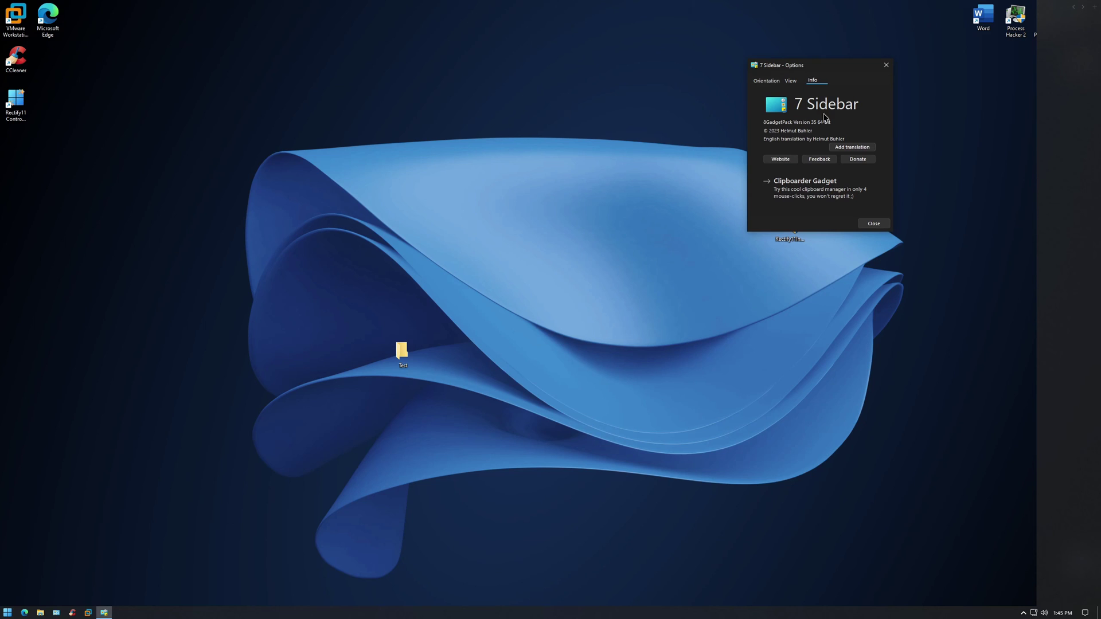
click(767, 81)
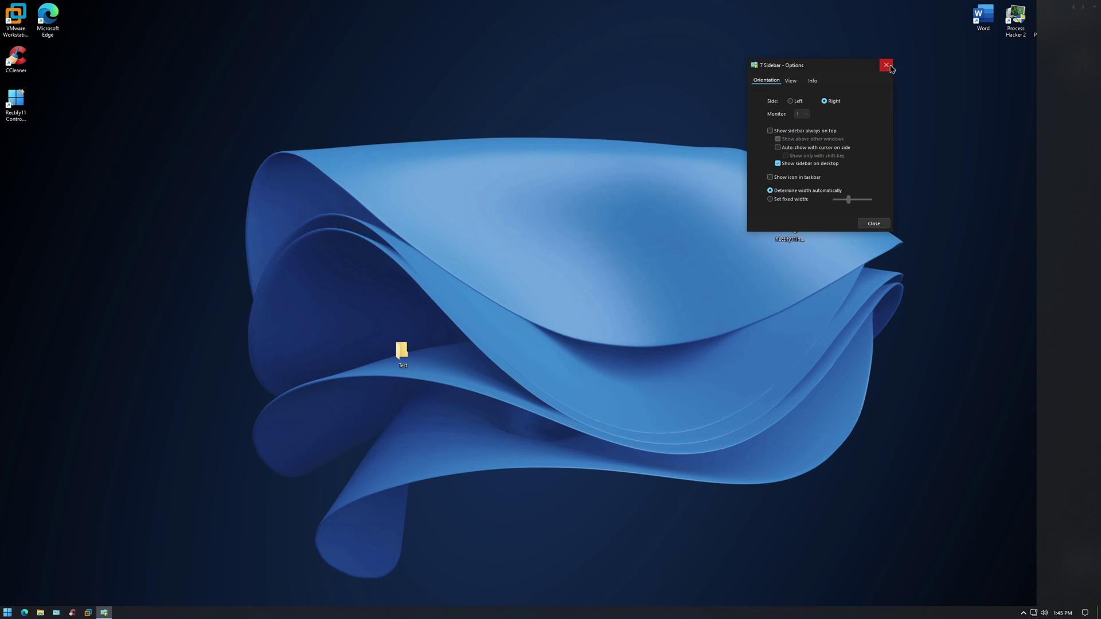
click(886, 65)
Look through the Start menu's app list under the dark Mica theme and close the menu
click(7, 613)
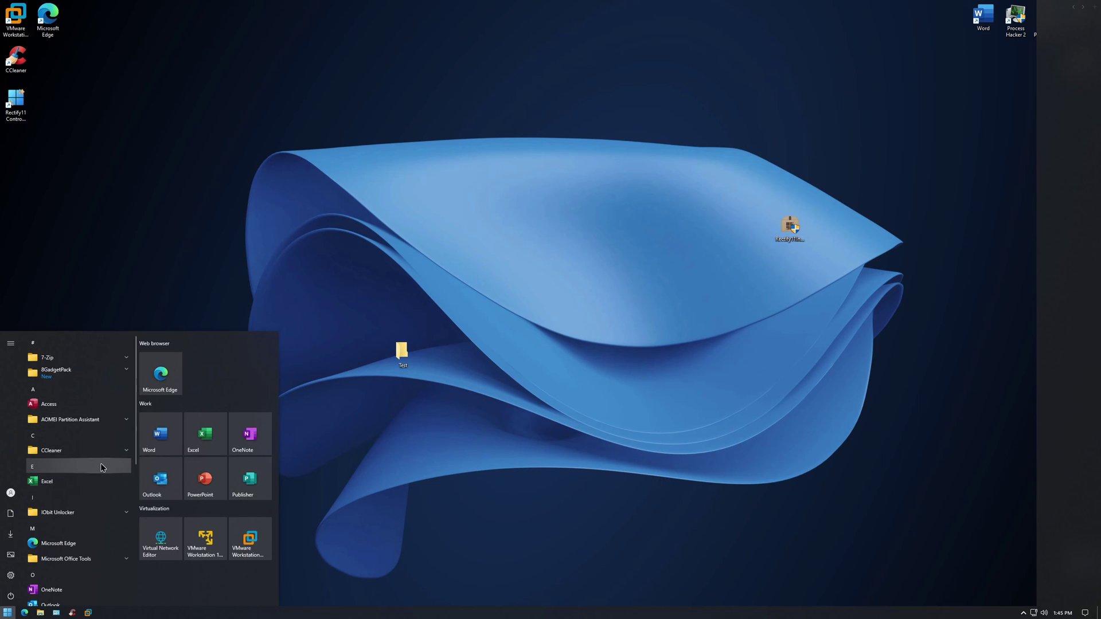
scroll(95, 533, down, 2)
click(331, 534)
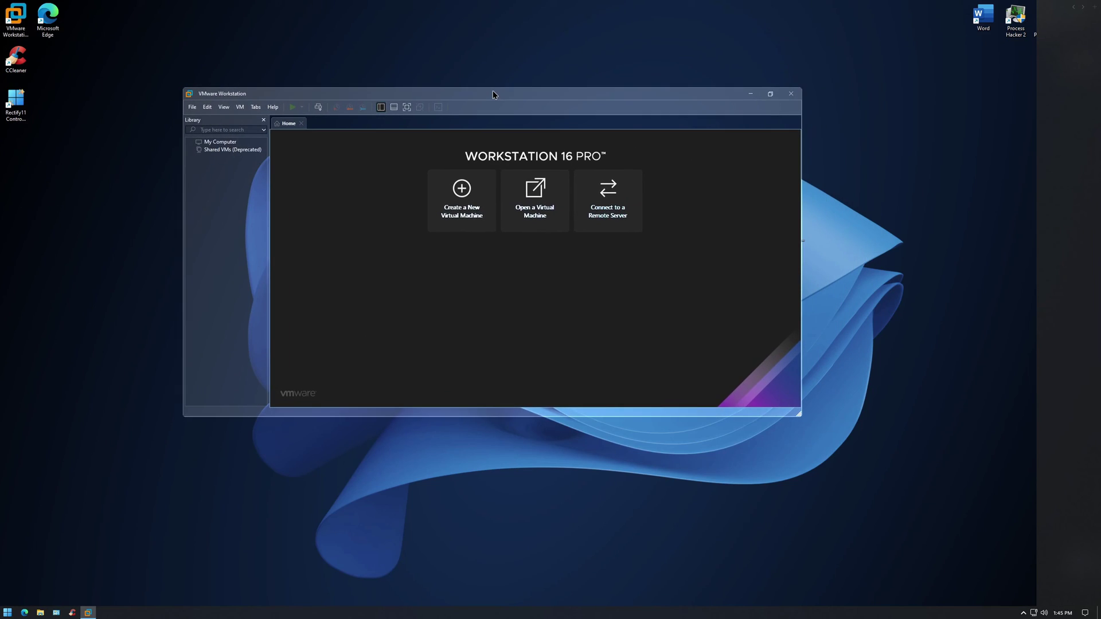
Check how the VMware Workstation and Process Hacker windows look under the dark Mica theme, closing each one
drag(493, 95, 525, 191)
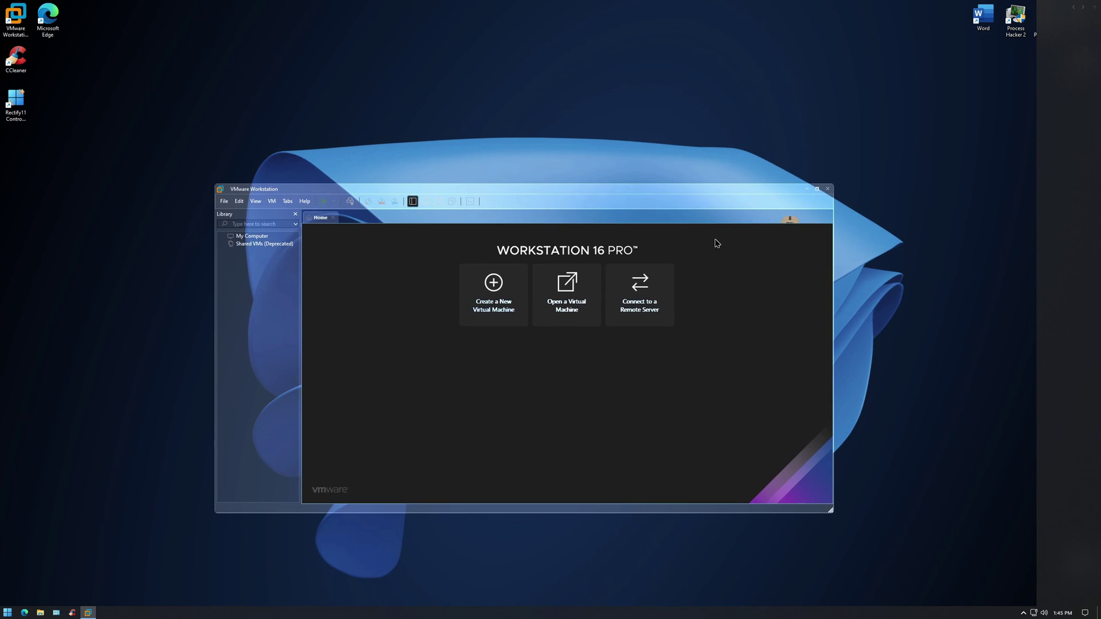
click(830, 190)
double_click(1016, 17)
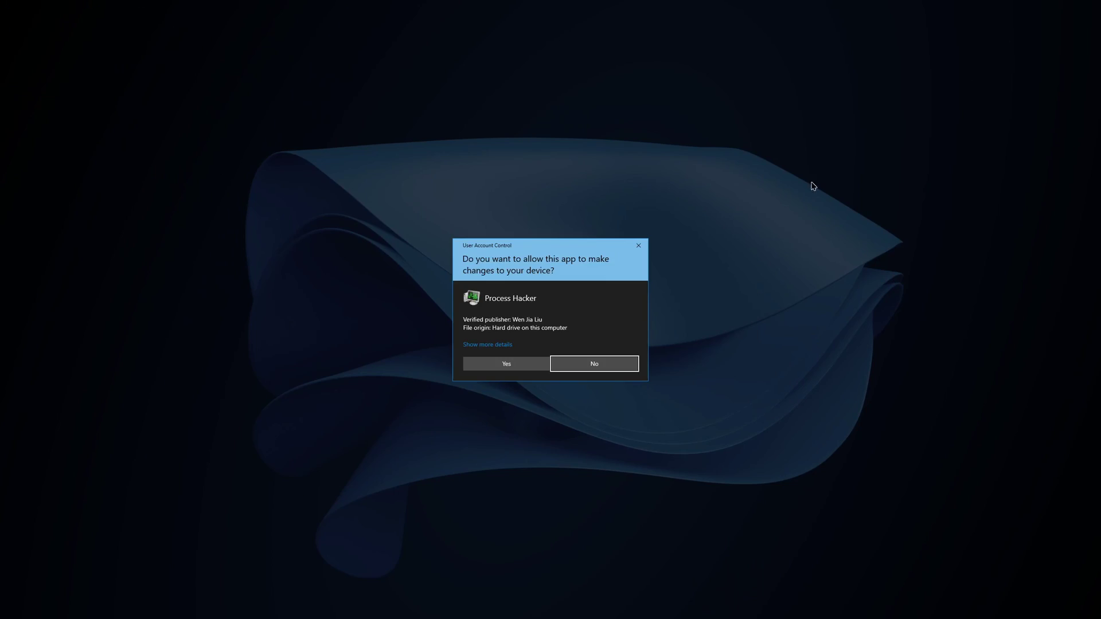
click(506, 364)
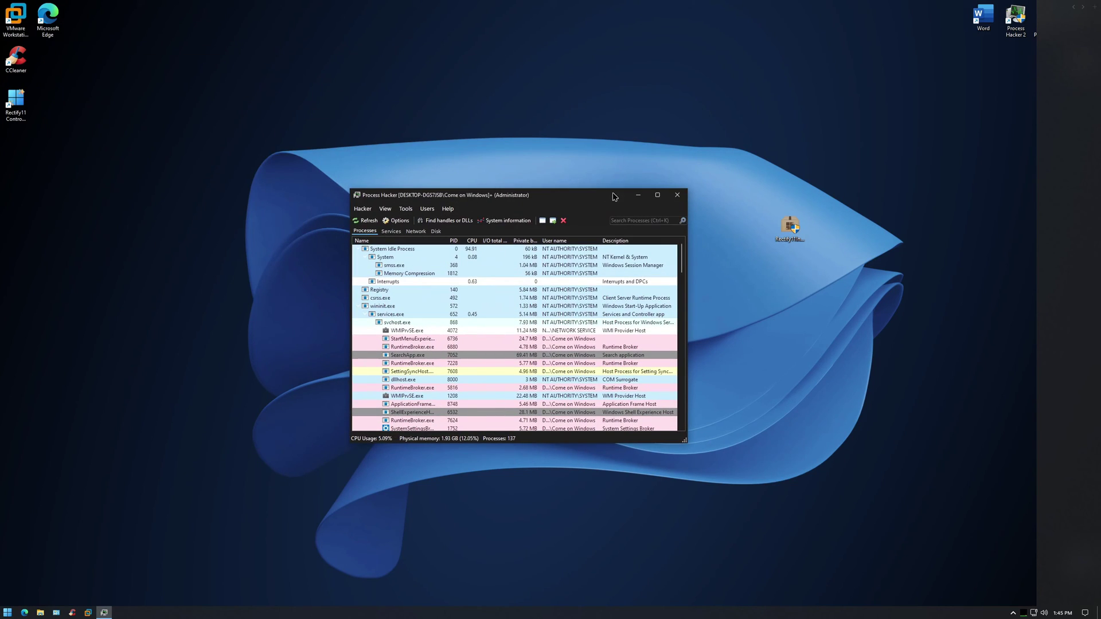
click(678, 195)
drag(690, 412, 505, 507)
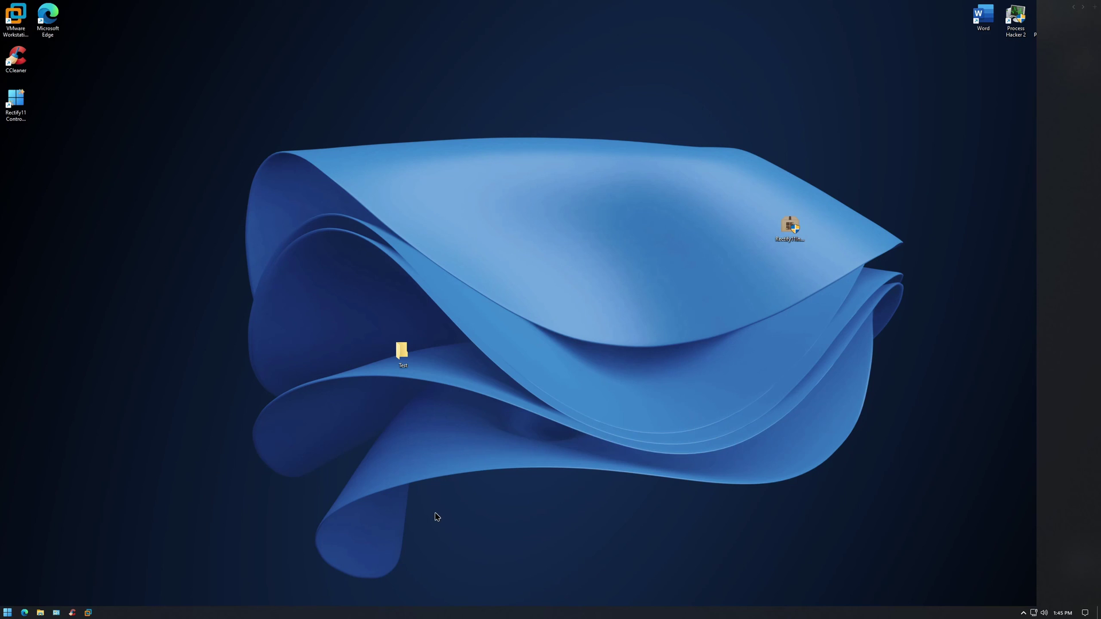
Run winver to view the About Windows dialog
key(super+r)
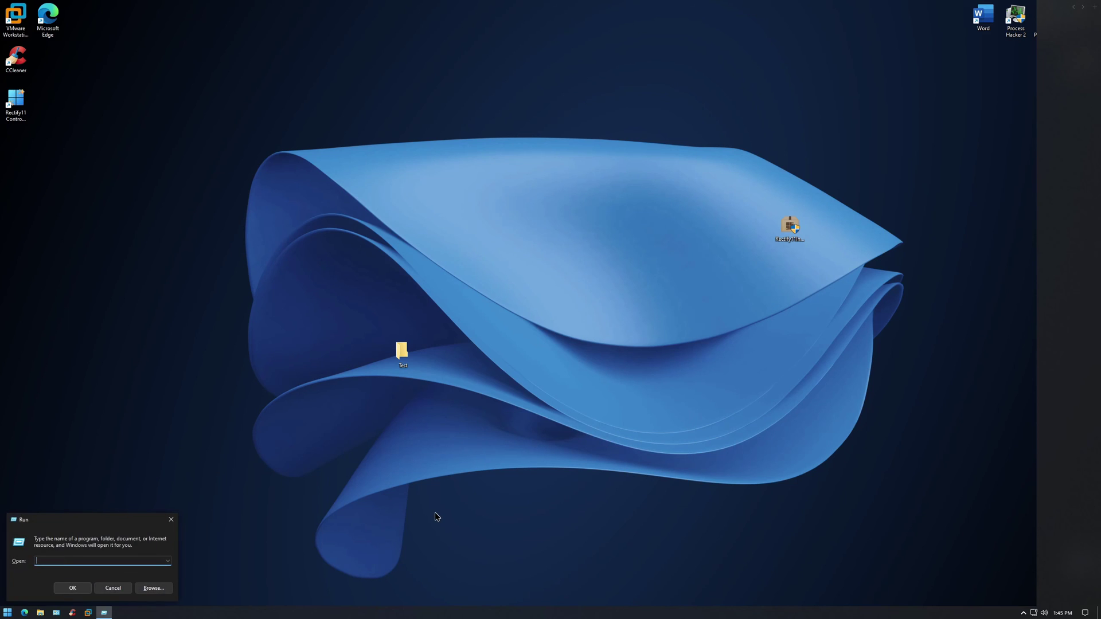
text(winver)
key(Return)
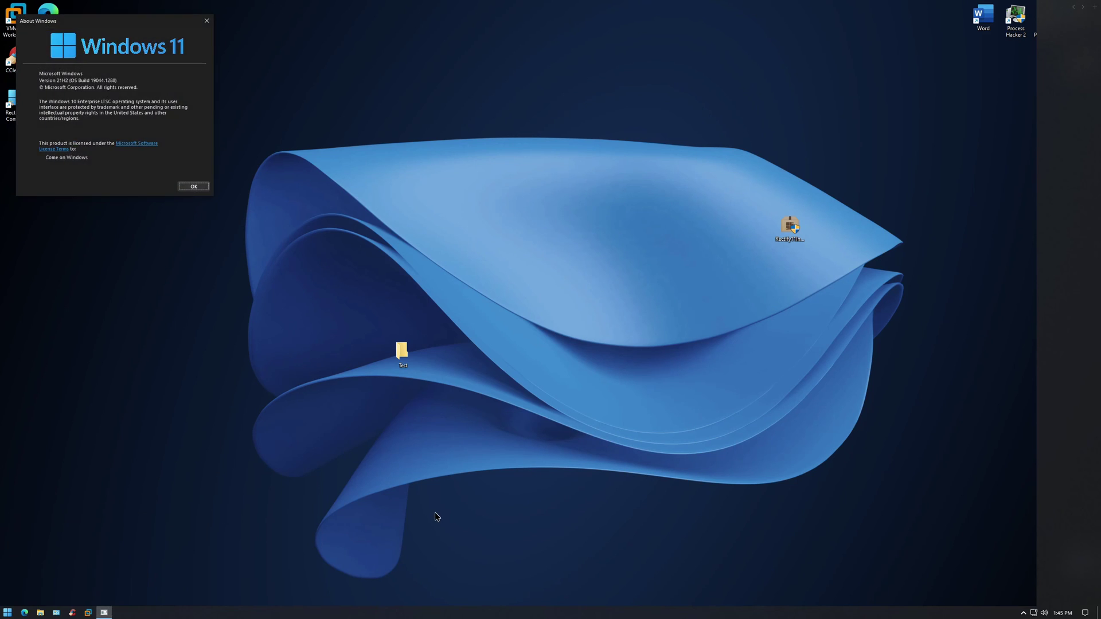